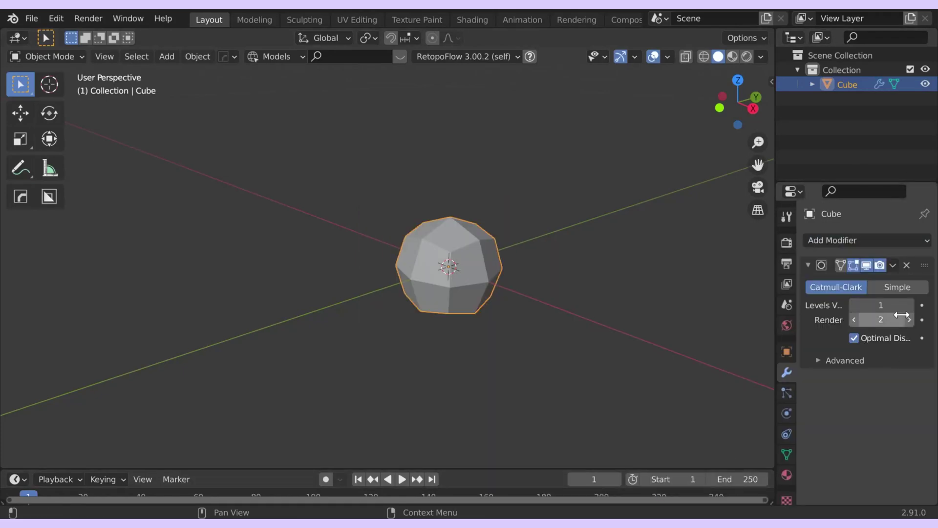
Set the cube's Subdivision Surface levels to 3 for both viewport and render
click(909, 304)
click(909, 305)
click(909, 305)
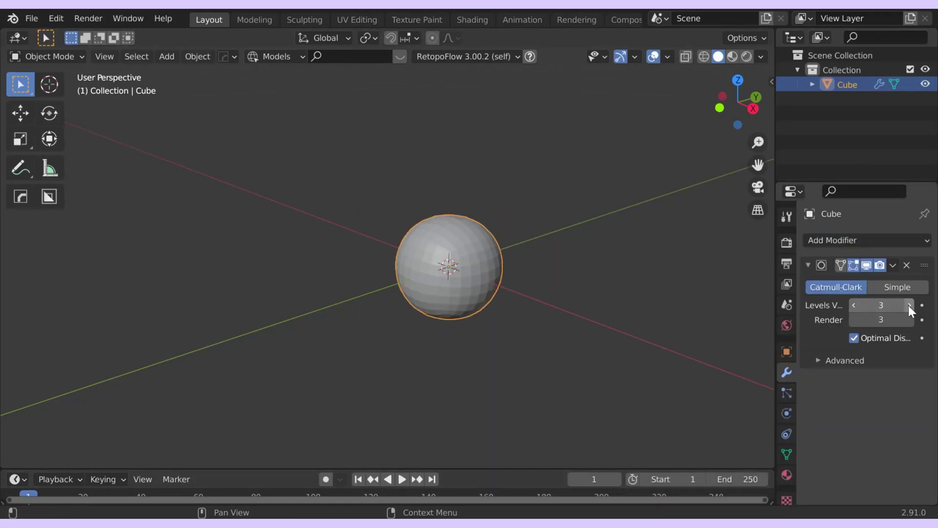
click(911, 321)
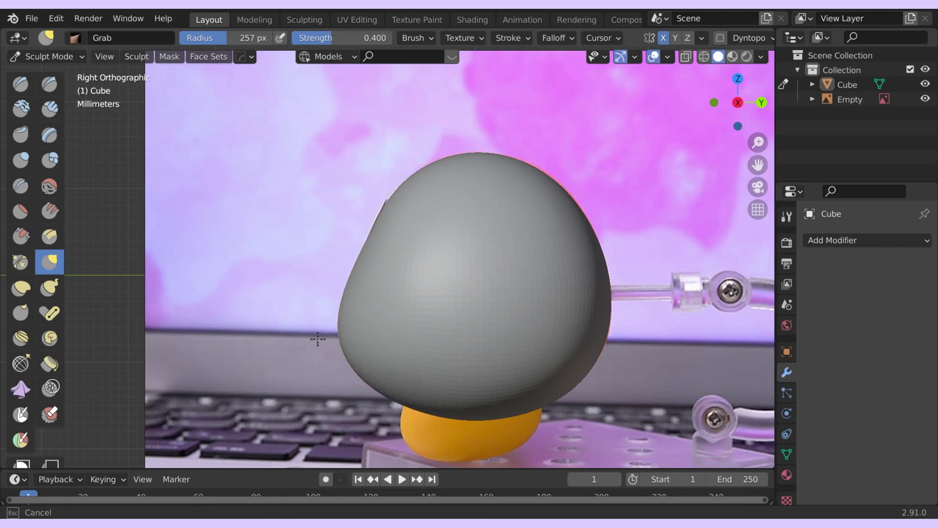
Undo the last Grab stroke and reshape the body's lower front outline with the Snake Hook brush to match the side reference
key(ctrl+z)
click(50, 288)
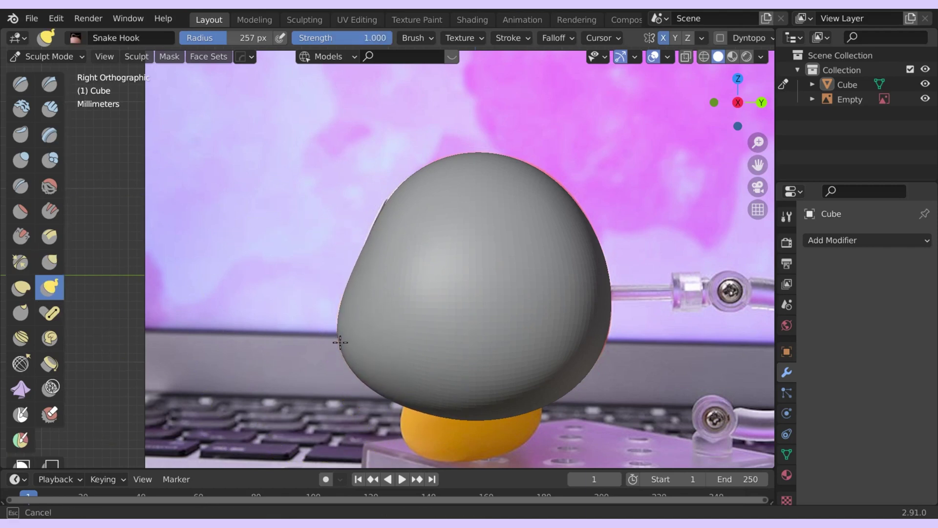
drag(340, 339, 353, 338)
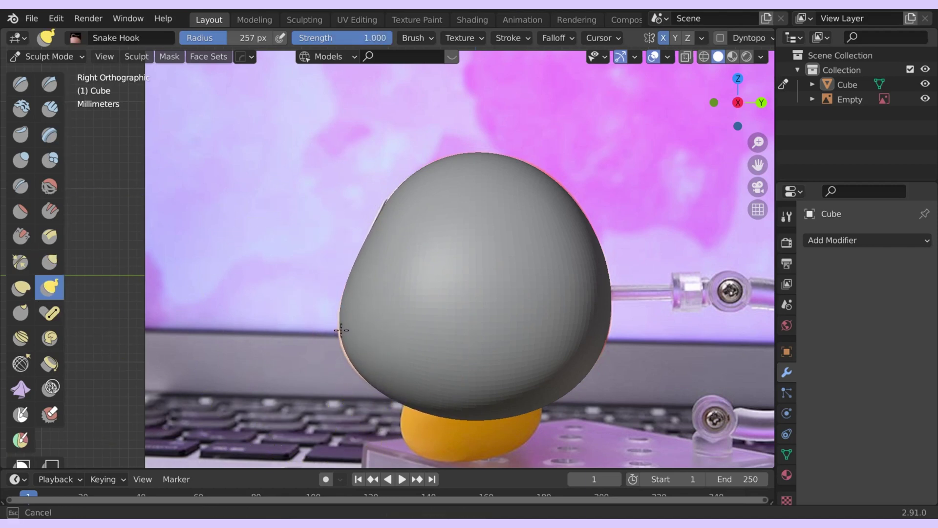
key(alt+z)
key(alt+z)
key(Tab)
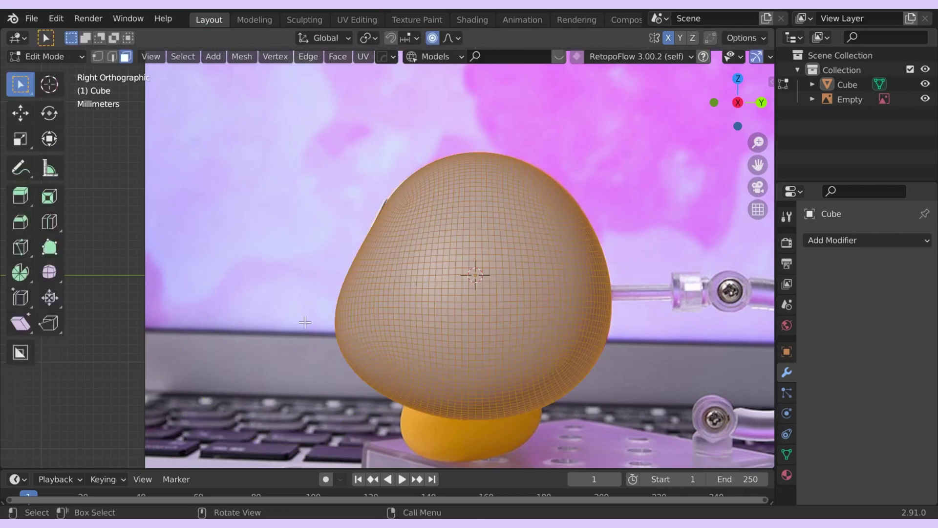
key(Tab)
key(alt+z)
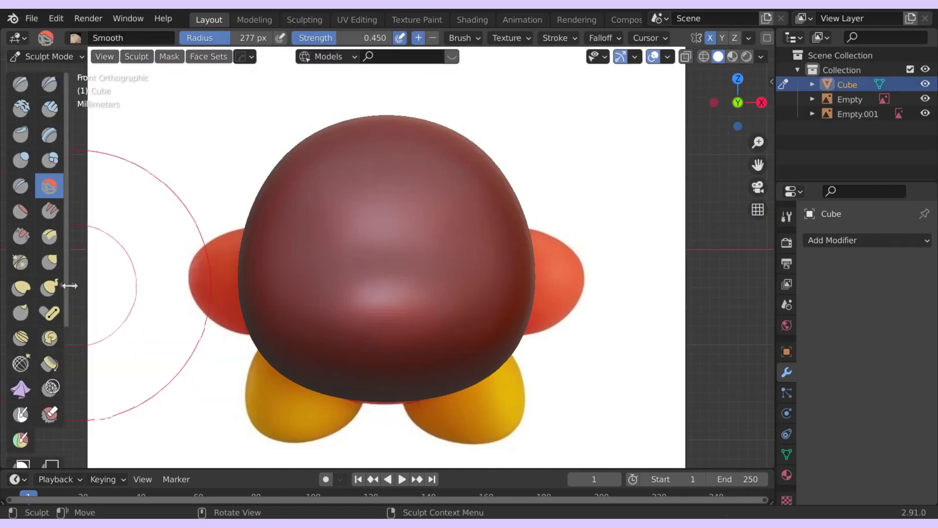
Adjust the body's upper side outline to the front reference using the Grab brush with a 420 px radius
key(g)
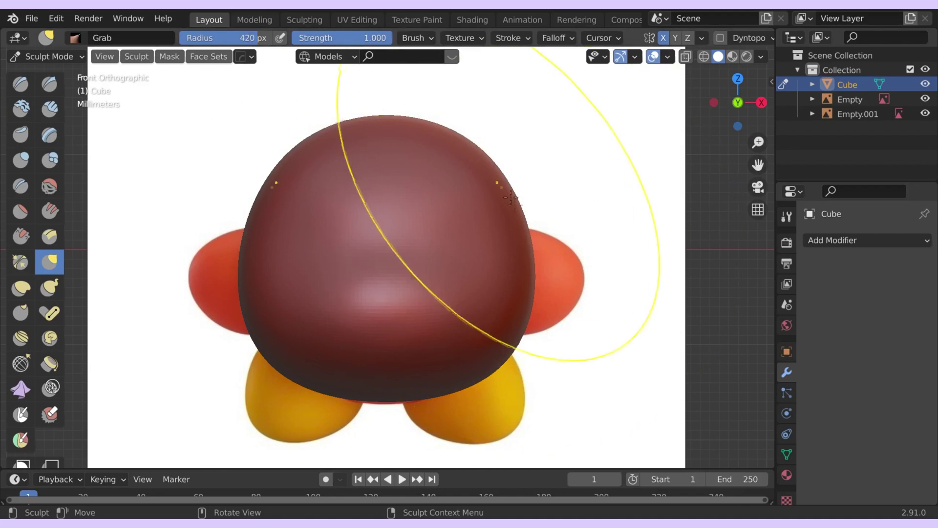
key(alt+z)
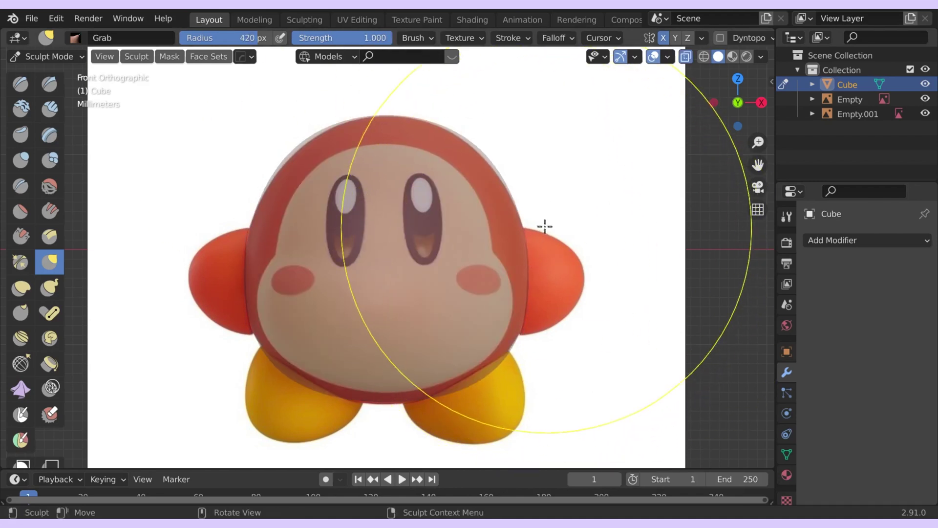
drag(484, 161, 501, 185)
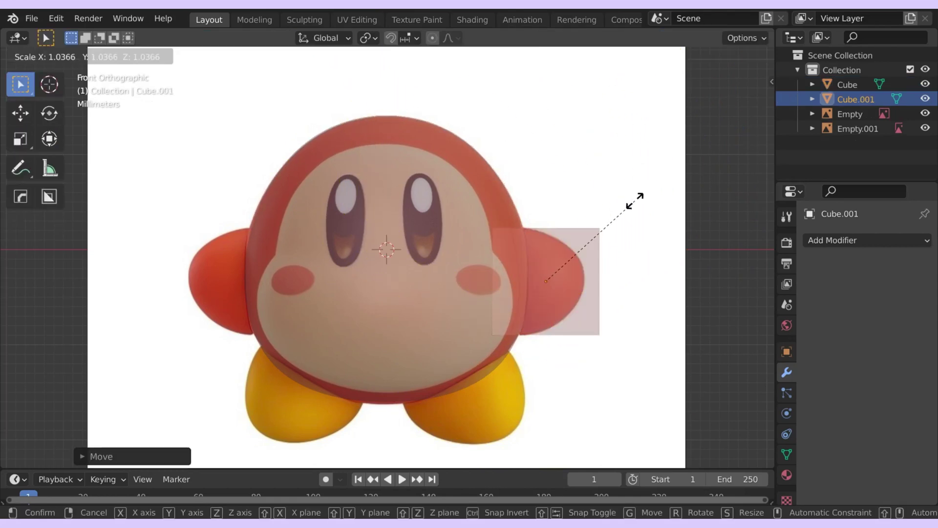
Scale the new cube to cover the arm in the front reference, then add and apply a Subdivision Surface modifier
click(646, 197)
key(alt+z)
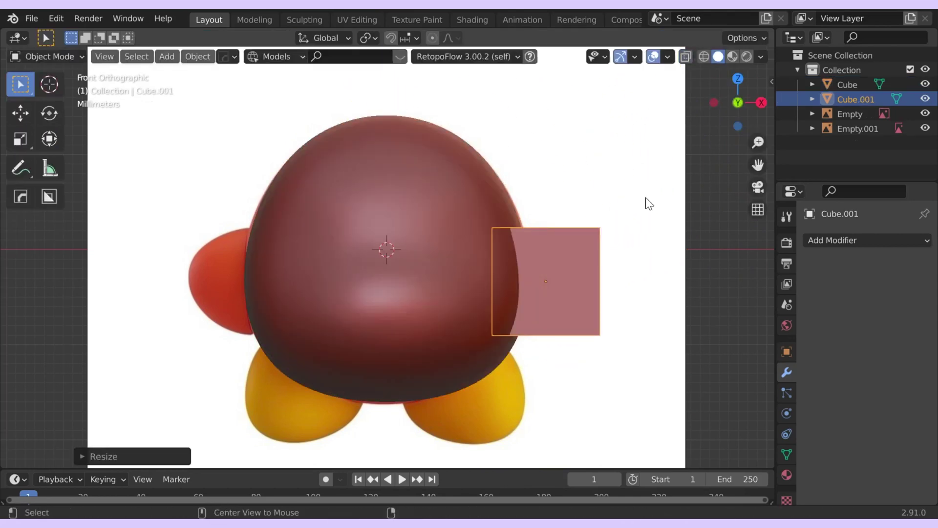
click(806, 240)
click(650, 491)
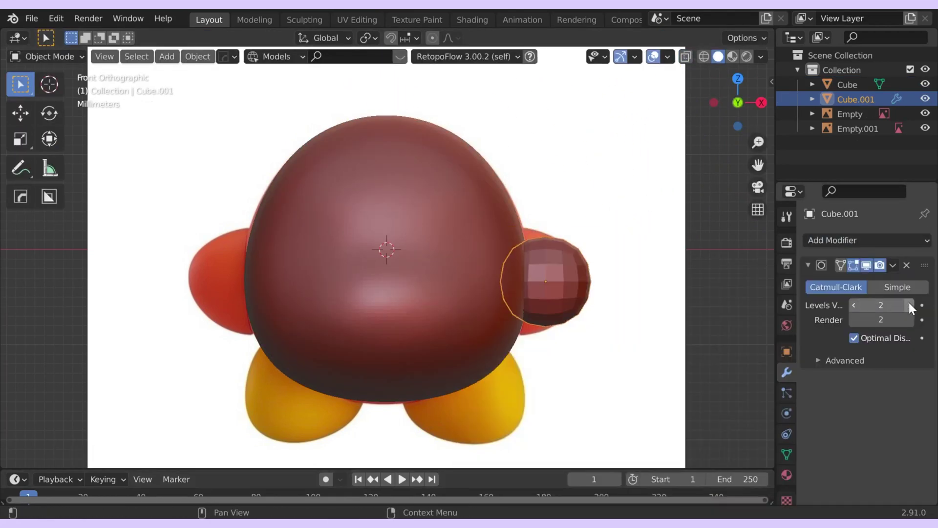
key(ctrl+a)
Move the rounded arm mesh along X in Edit Mode until its outer edge lines up with the reference arm
key(Tab)
key(g)
key(x)
click(529, 249)
key(alt+z)
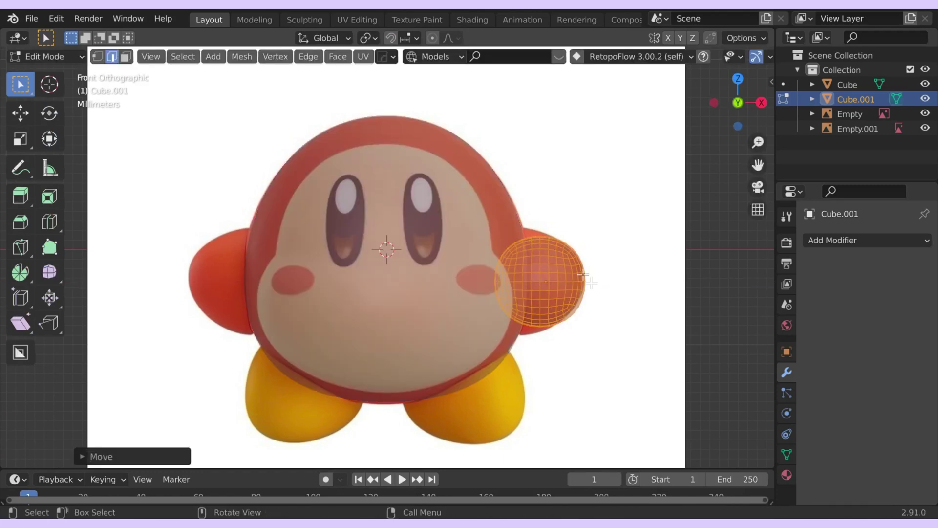
Sculpt the arm's top and underside outward with the Grab brush so its outline matches the front reference
scroll(529, 310, up, 3)
key(alt+z)
click(46, 56)
click(68, 106)
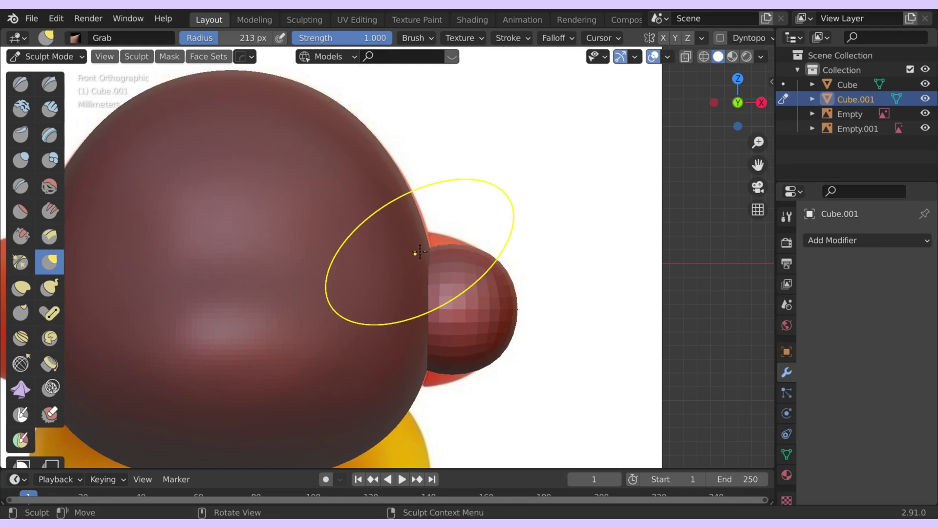
key(alt+z)
key(alt+z)
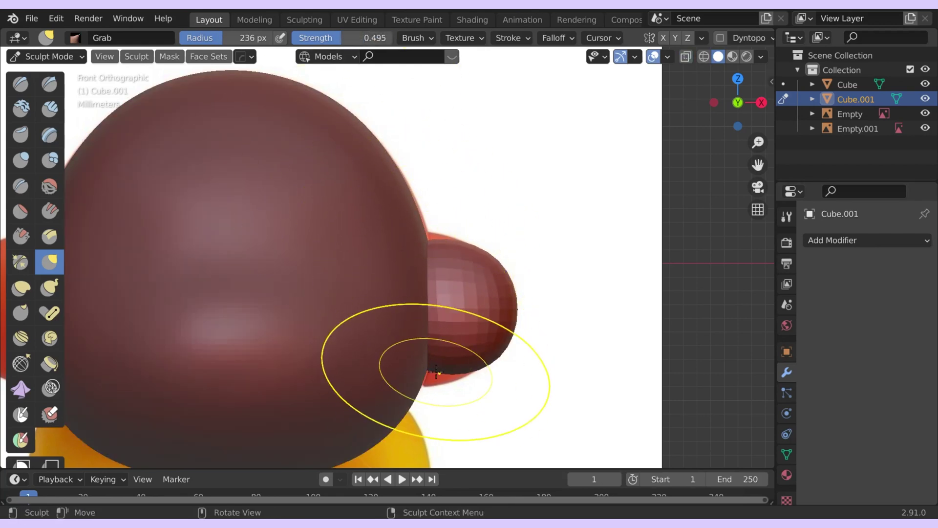
key(alt+z)
key(alt+z)
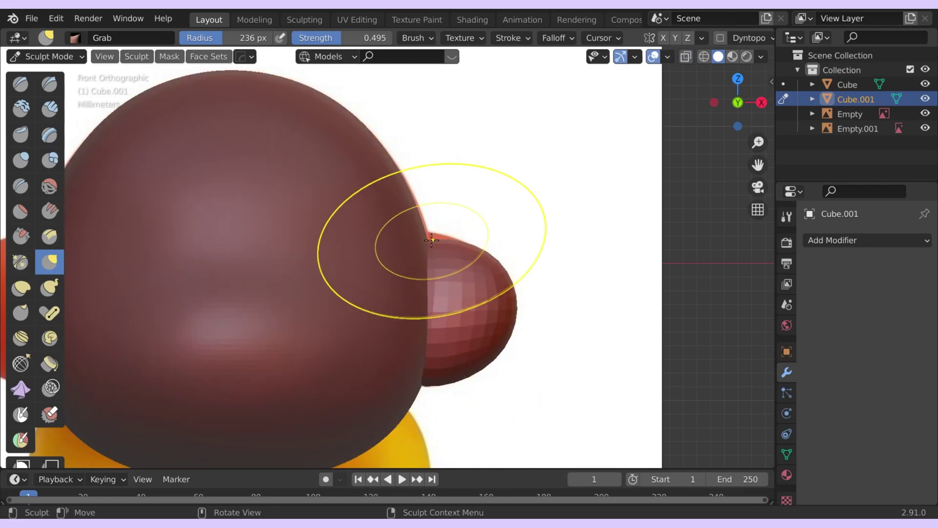
mouse_move(422, 256)
mouse_down()
mouse_move(401, 235)
mouse_move(513, 355)
mouse_up()
key(alt+z)
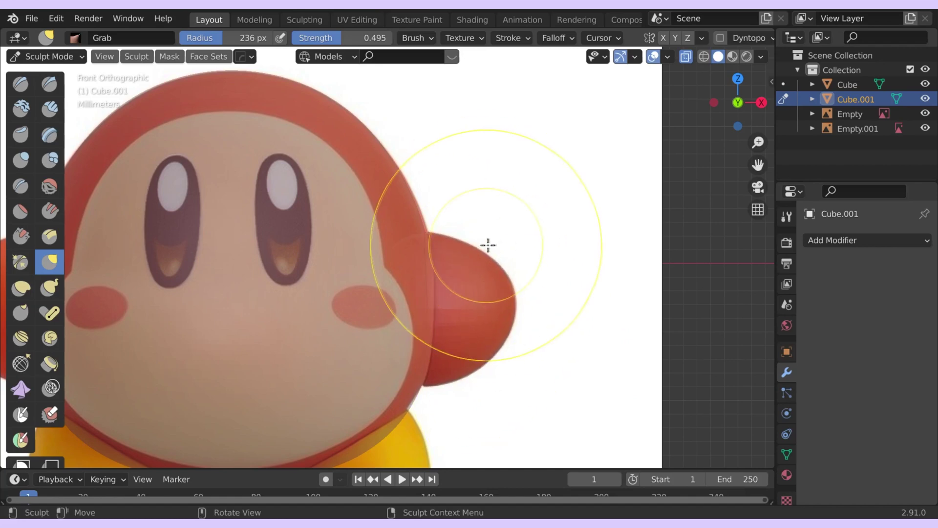
key(alt+z)
Move the front reference image about 0.039 m along Y so it stands behind the body
middle_drag(503, 236, 408, 301)
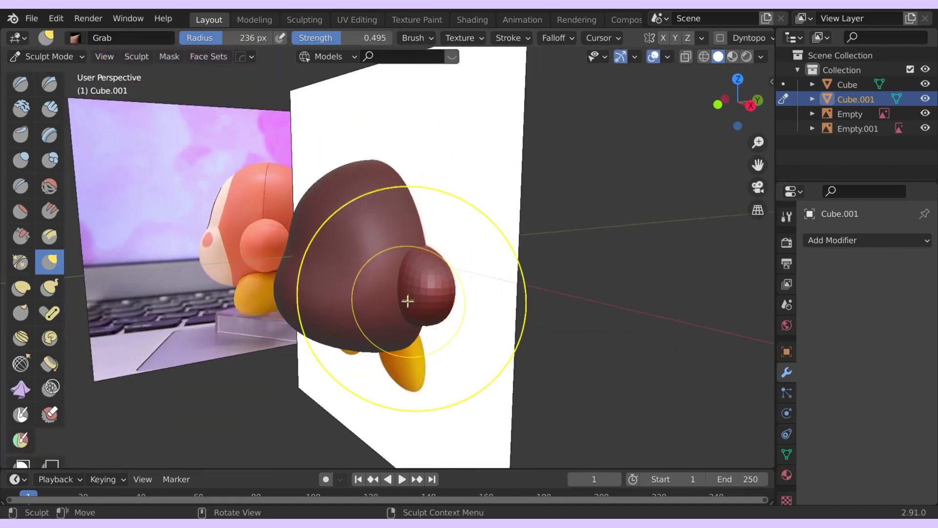
click(54, 57)
click(52, 72)
click(334, 140)
key(g)
key(y)
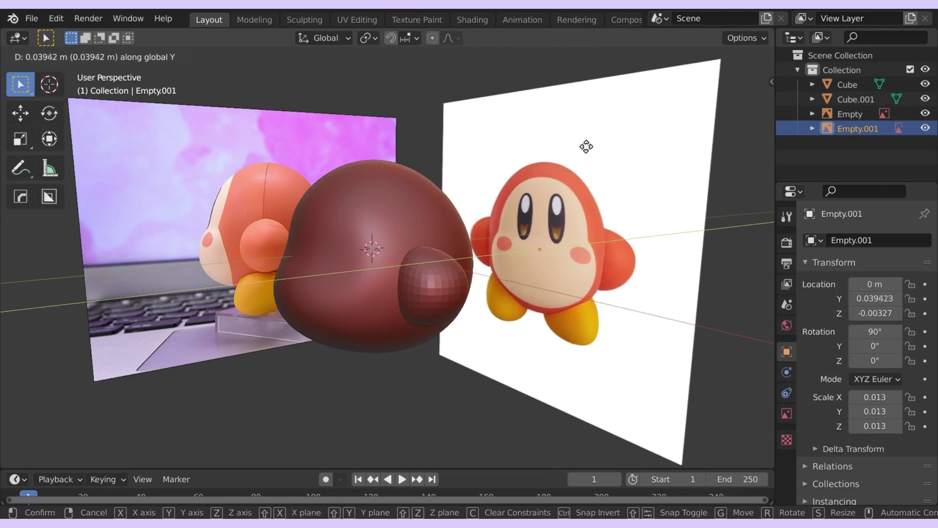
click(587, 147)
Mirror the arm to the other side across X, using the body as the mirror object
click(417, 291)
key(KP_1)
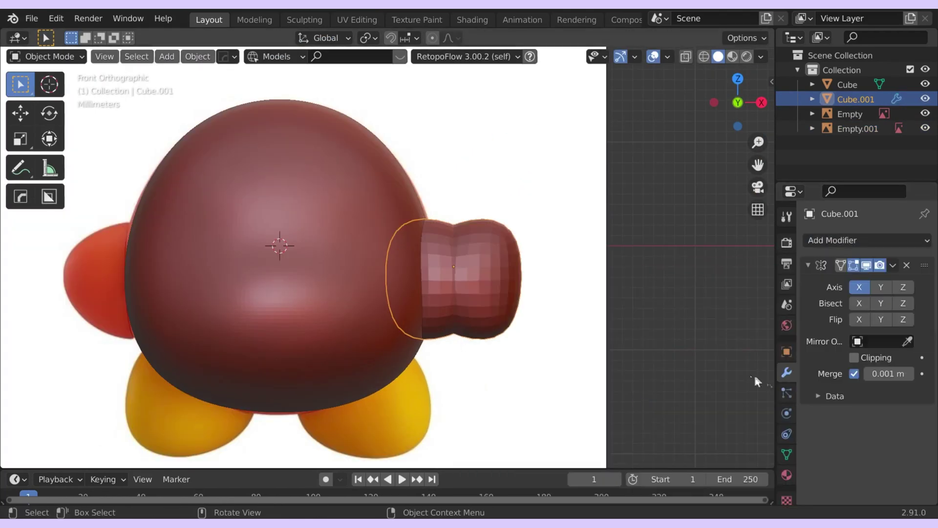
click(908, 341)
click(383, 235)
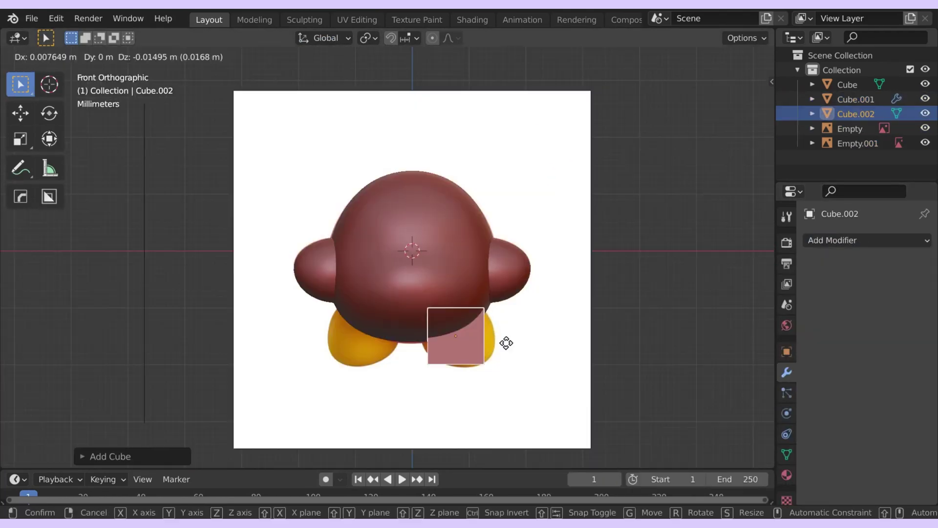
Place and scale the new cube over the foot in the front reference, with Subdivision Surface levels 3 for viewport and render
click(505, 342)
click(840, 240)
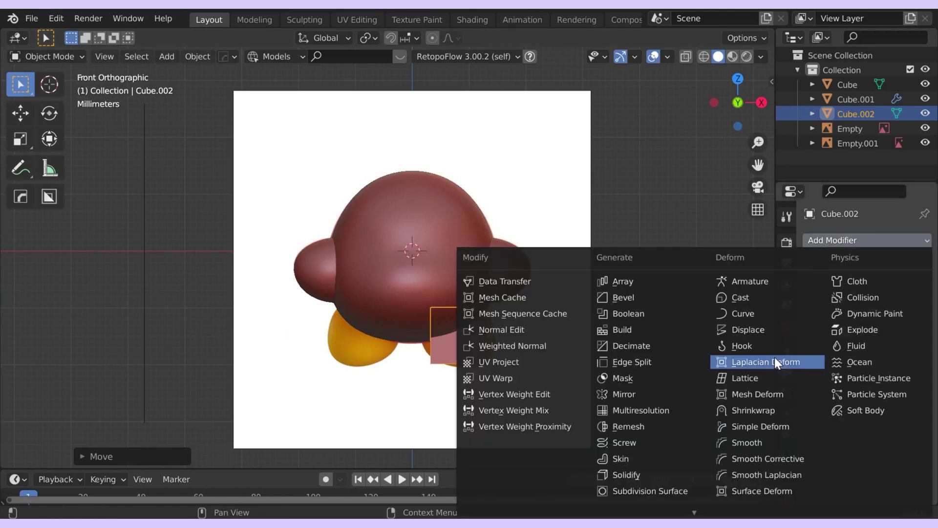
click(650, 492)
click(910, 304)
click(912, 319)
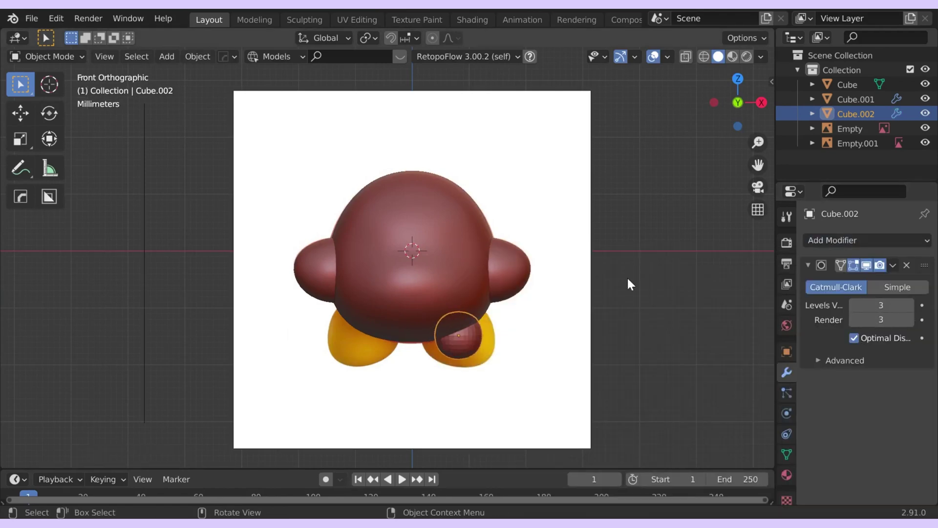
key(s)
click(710, 233)
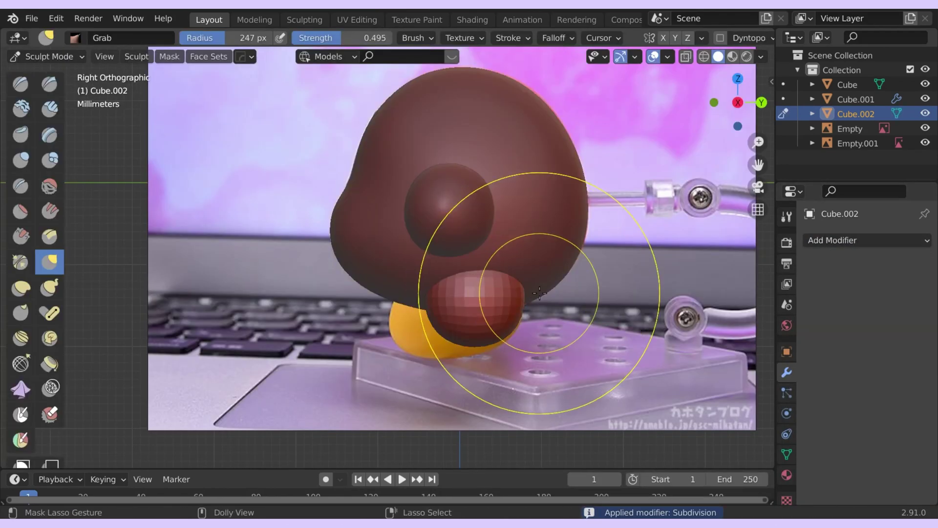
Save the file and pull the foot's front forward with the Grab brush to follow the side reference
key(ctrl+s)
drag(433, 324, 381, 324)
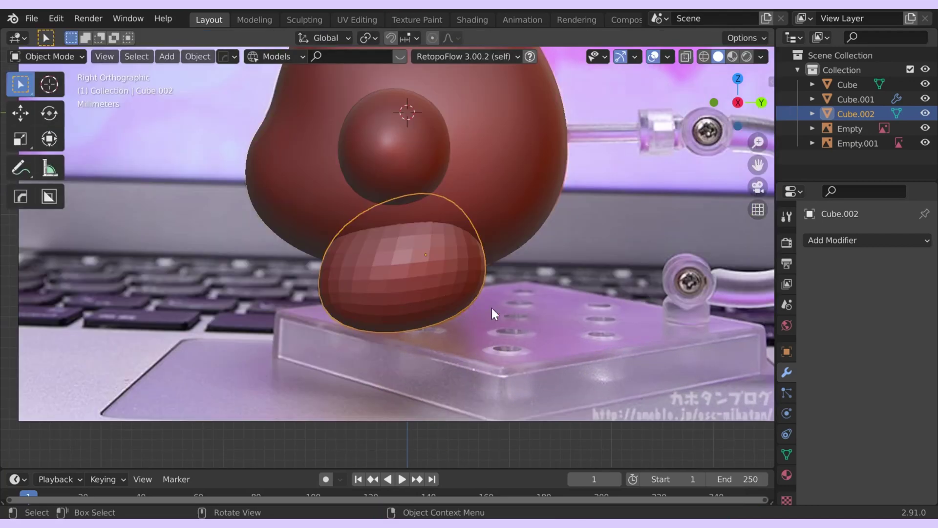
Isolate the foot and level its underside with the Flatten brush, then compare it with the side reference
key(KP_Divide)
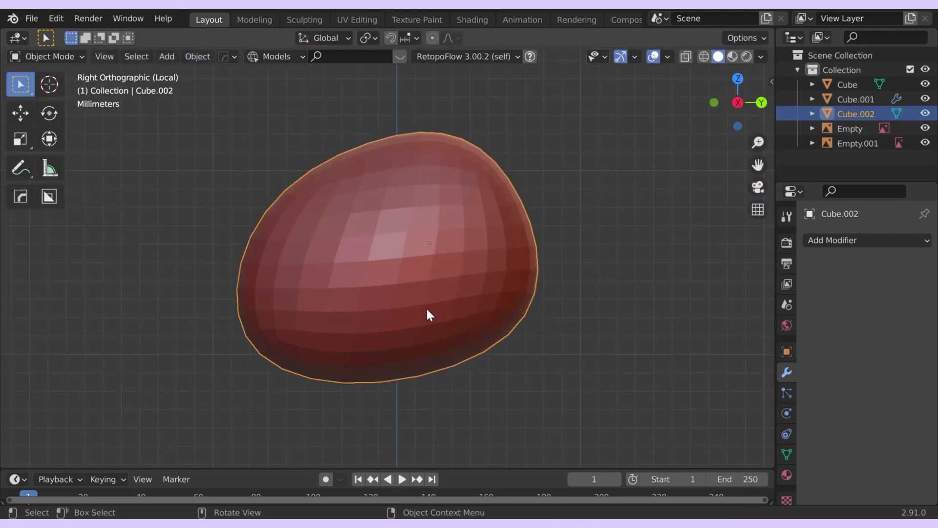
scroll(427, 309, down, 4)
click(46, 57)
click(49, 103)
click(20, 211)
mouse_move(283, 340)
middle_down()
mouse_move(421, 235)
mouse_move(437, 254)
middle_up()
drag(437, 254, 424, 274)
mouse_move(424, 293)
middle_down()
mouse_move(411, 388)
mouse_move(555, 433)
mouse_move(508, 361)
mouse_move(450, 342)
middle_up()
key(KP_3)
shift+middle_drag(447, 273, 450, 367)
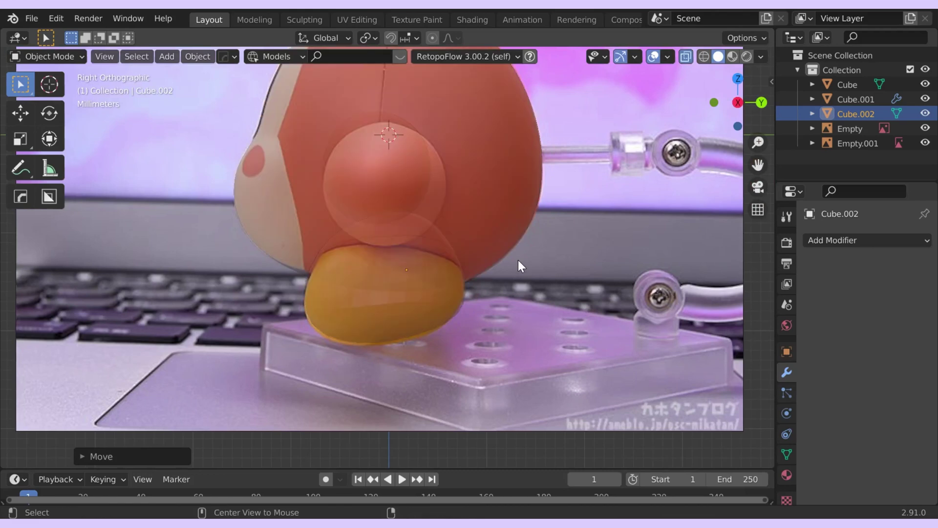
key(alt+z)
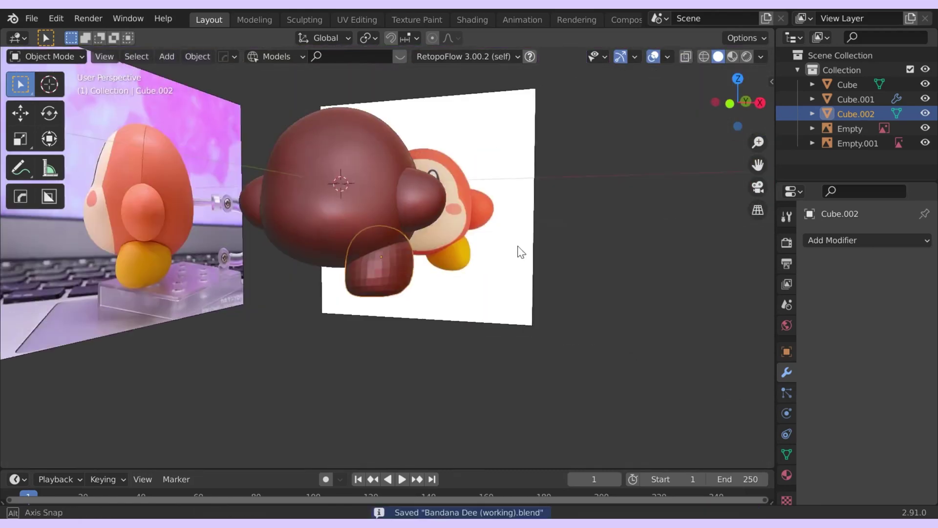
Add a Mirror modifier to the foot across X with the body as the mirror object
click(832, 240)
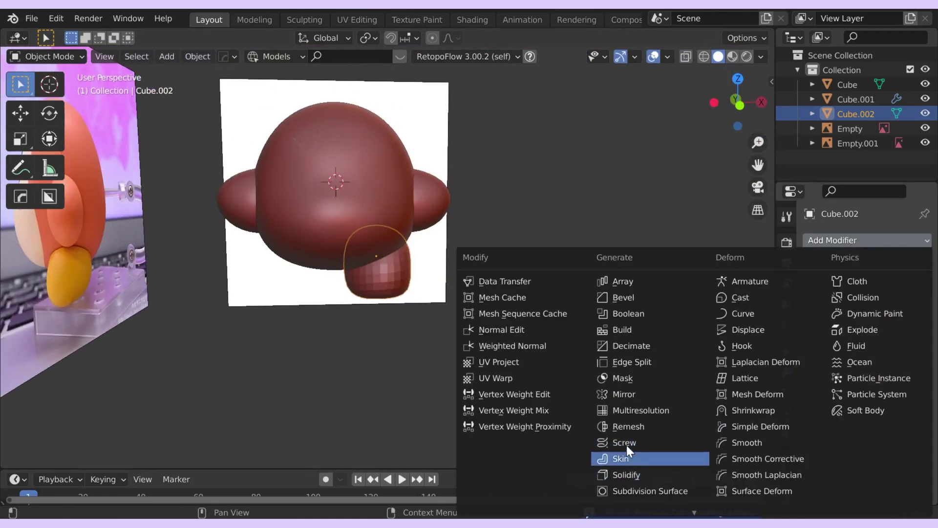
click(624, 394)
click(908, 341)
click(364, 185)
Isolate the mirrored feet and add a Multiresolution modifier to them
key(KP_Divide)
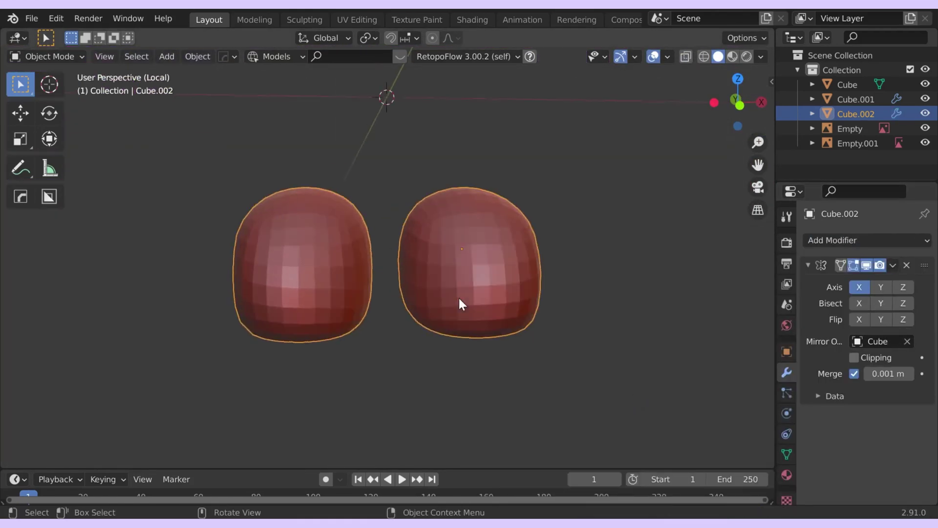
click(828, 241)
click(658, 414)
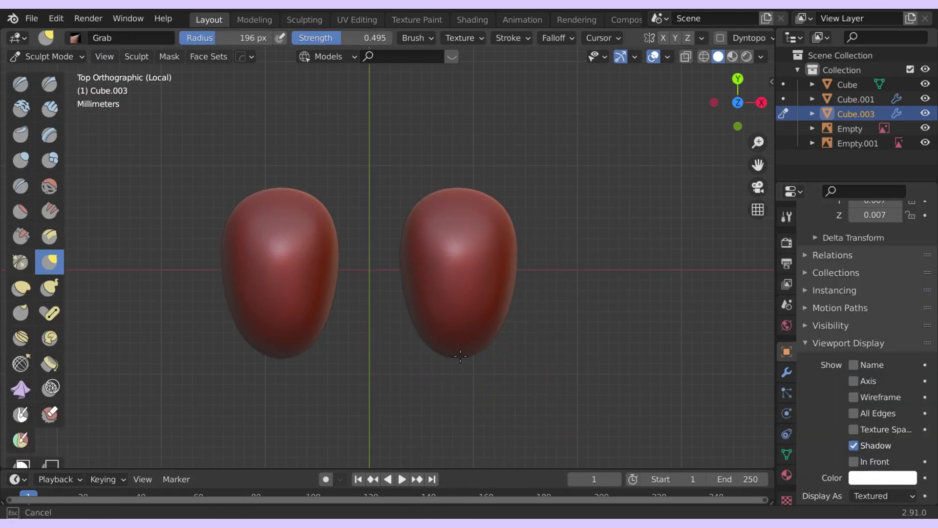
Save the file and enlarge the Grab brush for shaping the isolated feet from the right side
middle_drag(509, 365, 318, 207)
key(ctrl+s)
key(KP_3)
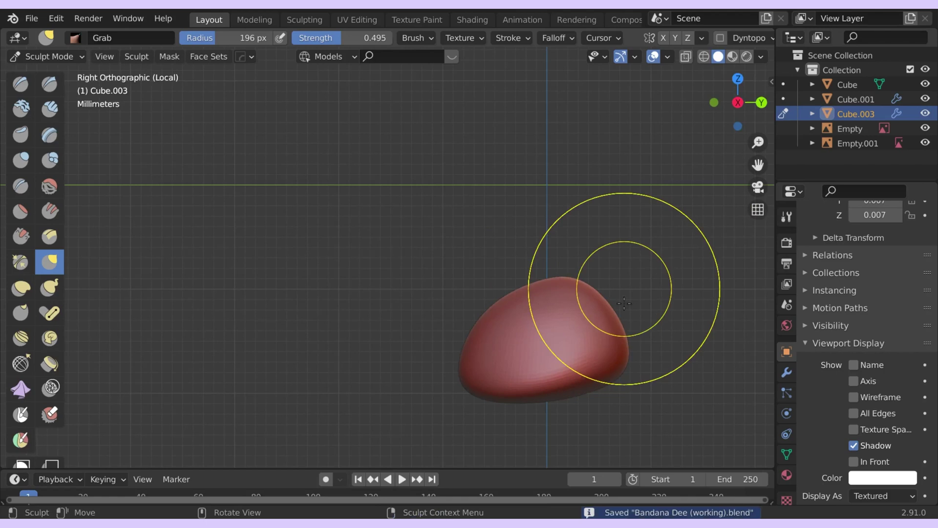
scroll(571, 381, up, 1)
key(bracketright)
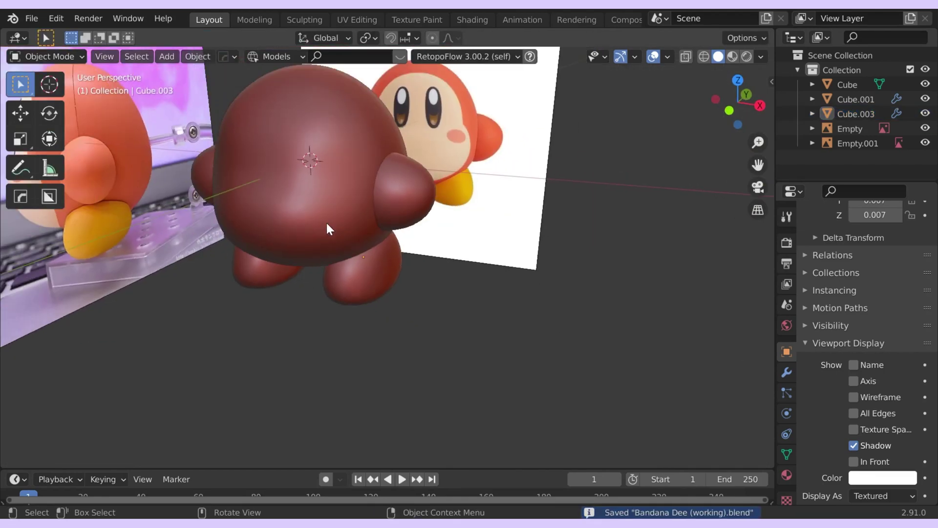
Split the body mesh along the vertical edge loop between its front and back with Faces by Edges, then return to Object Mode
mouse_move(326, 223)
middle_down()
mouse_move(491, 313)
mouse_move(406, 266)
mouse_move(528, 263)
mouse_move(400, 270)
mouse_move(464, 293)
middle_up()
scroll(482, 283, up, 5)
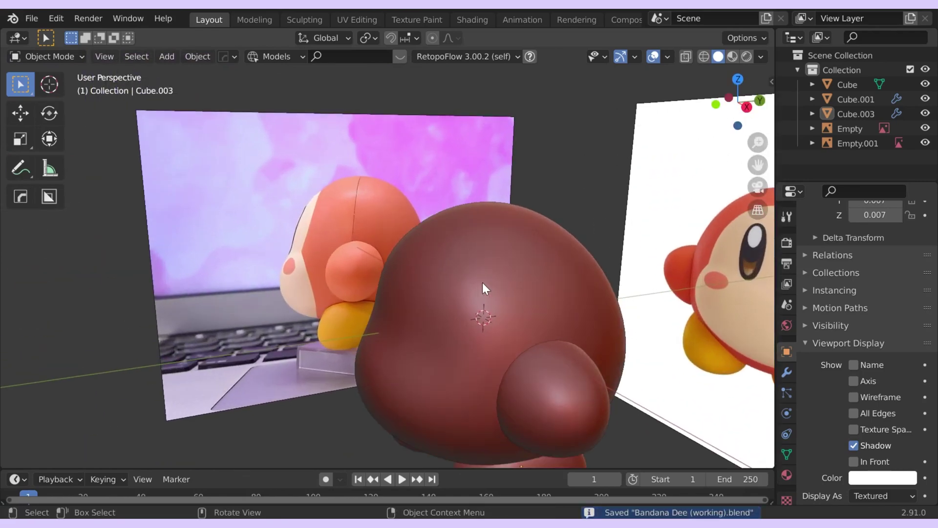
click(483, 282)
key(Tab)
key(grave)
click(476, 333)
middle_drag(478, 224, 613, 218)
key(F3)
text(edge split)
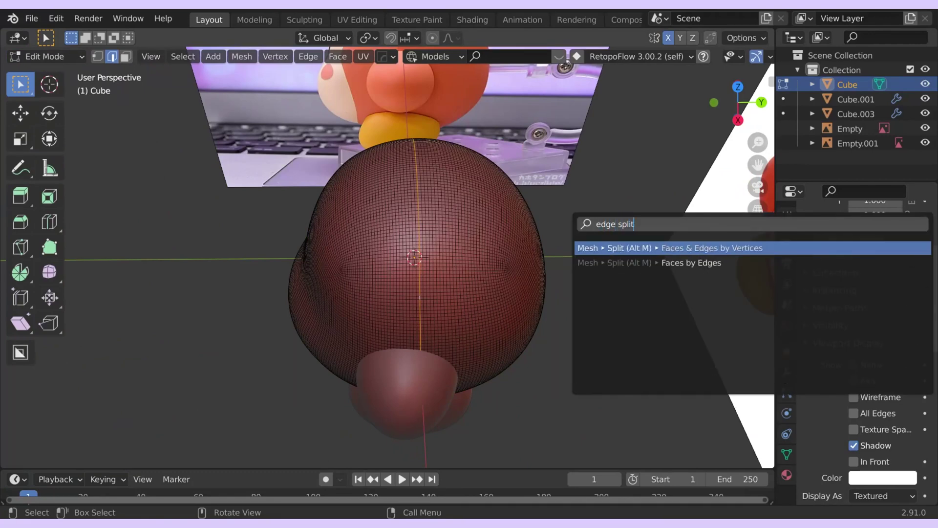
click(694, 260)
middle_drag(430, 230, 425, 184)
key(Tab)
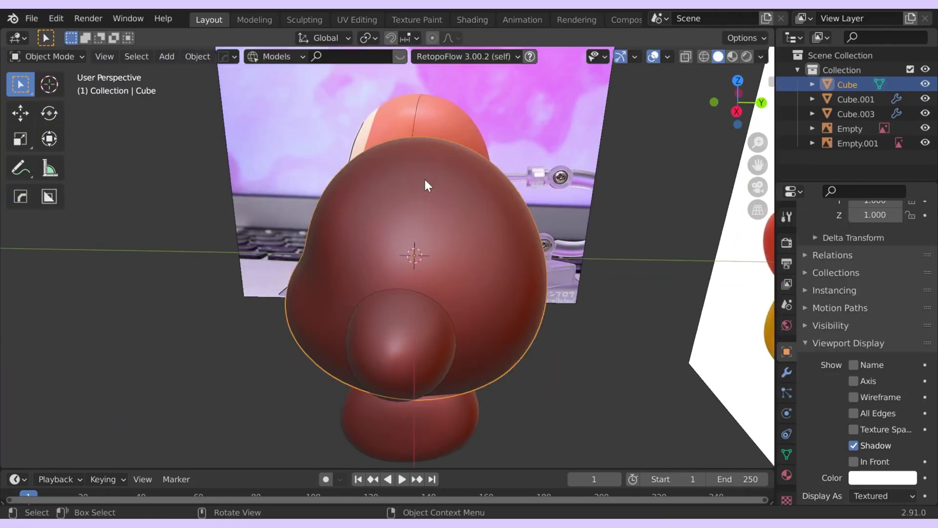
Separate the back half of the split body mesh into its own object and return to Object Mode
click(492, 258)
click(473, 294)
key(Tab)
key(alt+a)
middle_drag(484, 286, 497, 276)
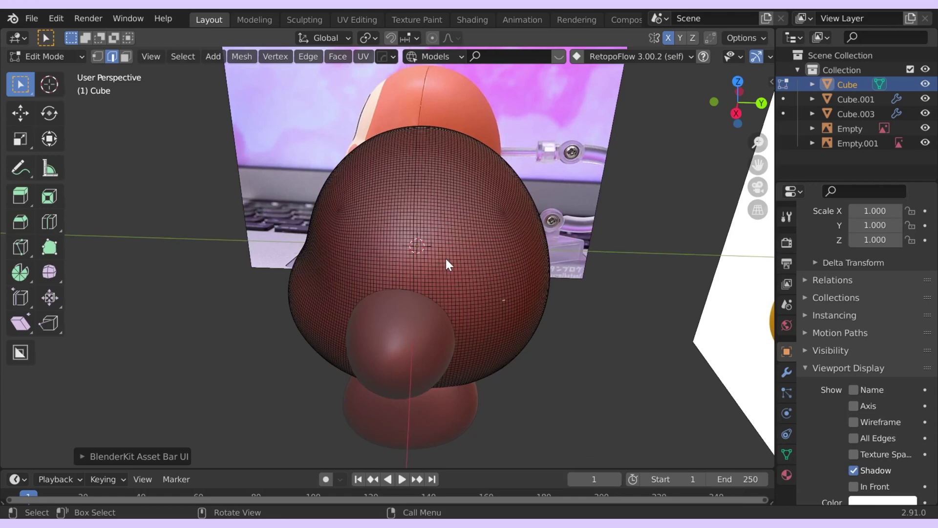
key(l)
key(p)
click(465, 239)
key(Tab)
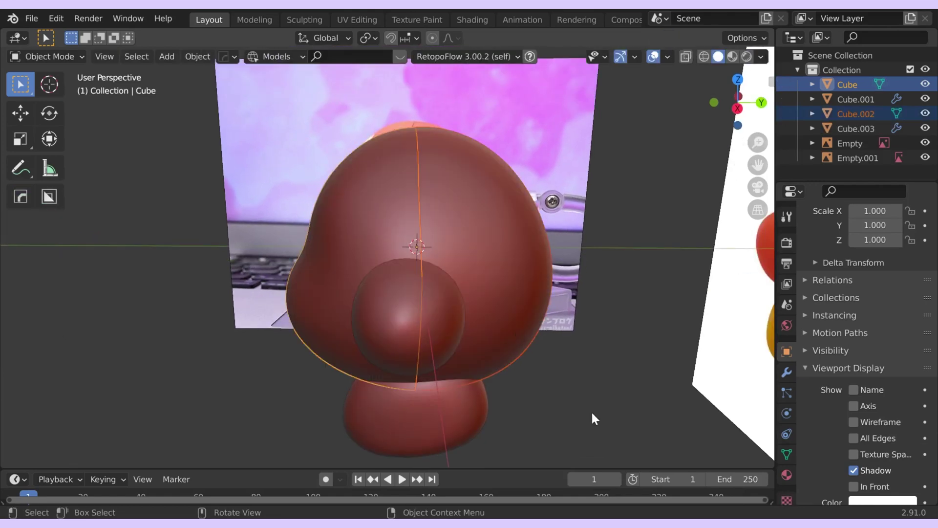
Test moving the separated back half of the body, cancel the move, and save the file
click(493, 298)
key(g)
middle_drag(493, 294, 431, 240)
right_click(530, 311)
key(ctrl+s)
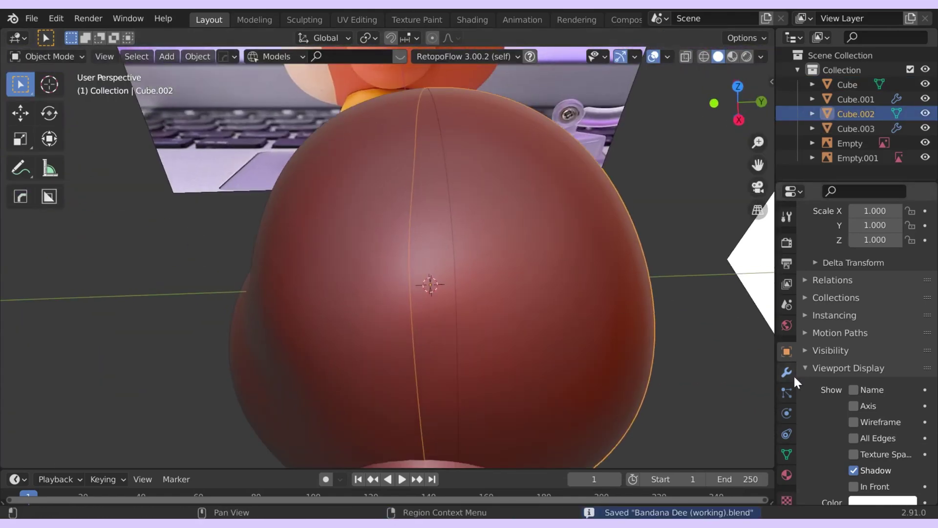
Add a Solidify modifier to both the back and front halves of the body and save the file
click(791, 374)
click(833, 240)
click(644, 476)
click(435, 362)
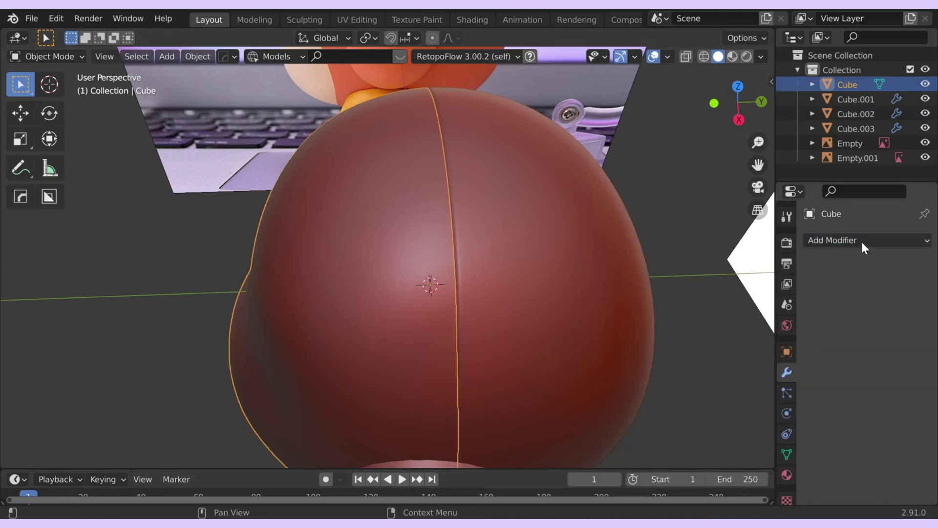
click(862, 241)
click(644, 475)
click(677, 394)
middle_drag(582, 327, 549, 251)
key(ctrl+s)
Inspect the body seam, arms and feet from several angles and distances
scroll(550, 251, down, 4)
mouse_move(545, 318)
middle_down()
mouse_move(603, 356)
mouse_move(597, 320)
mouse_move(543, 310)
middle_up()
scroll(498, 254, up, 5)
scroll(482, 264, down, 5)
middle_drag(482, 264, 465, 229)
click(494, 381)
click(602, 415)
middle_drag(562, 342, 616, 338)
scroll(615, 337, down, 2)
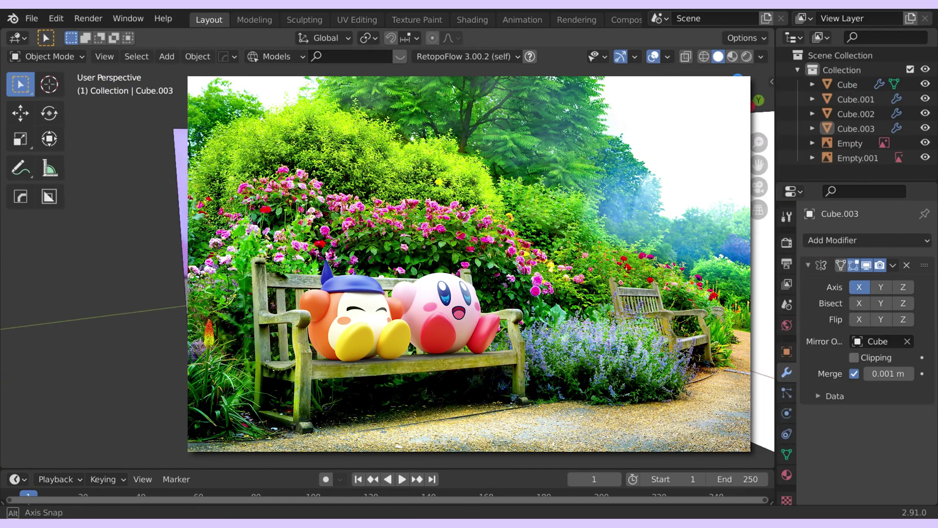
Set the viewport to Material Preview, select the front half of the body, and save the file
key(ctrl+s)
click(732, 56)
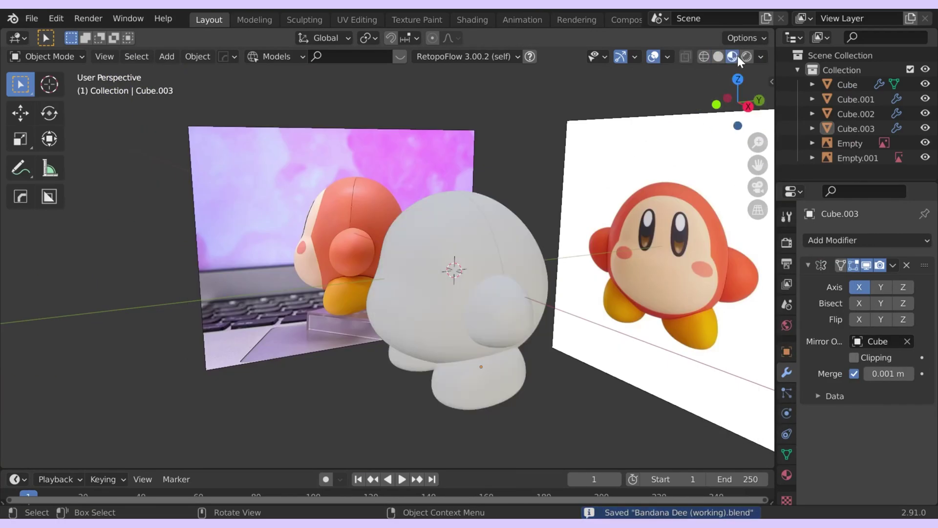
click(461, 244)
key(ctrl+s)
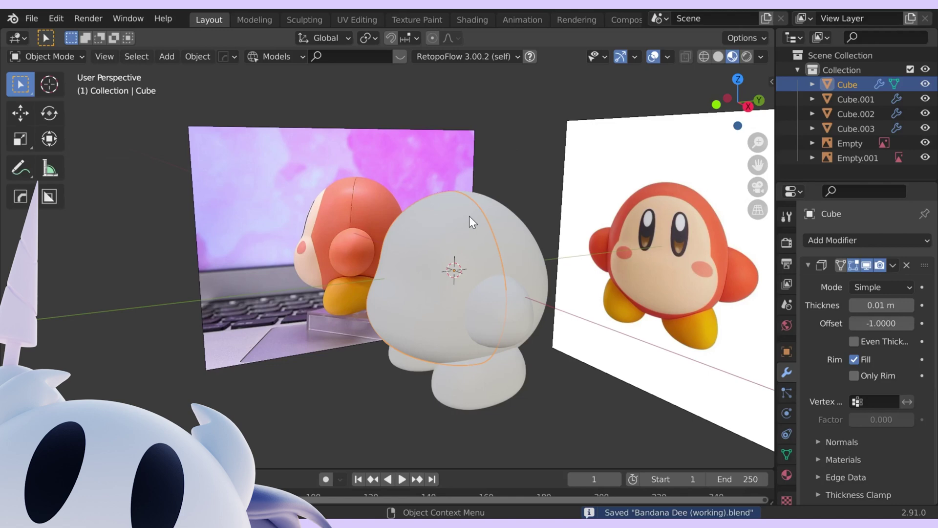
In the Shading workspace, frame the model and assign the existing Knight Body material to the front half of the body
click(467, 19)
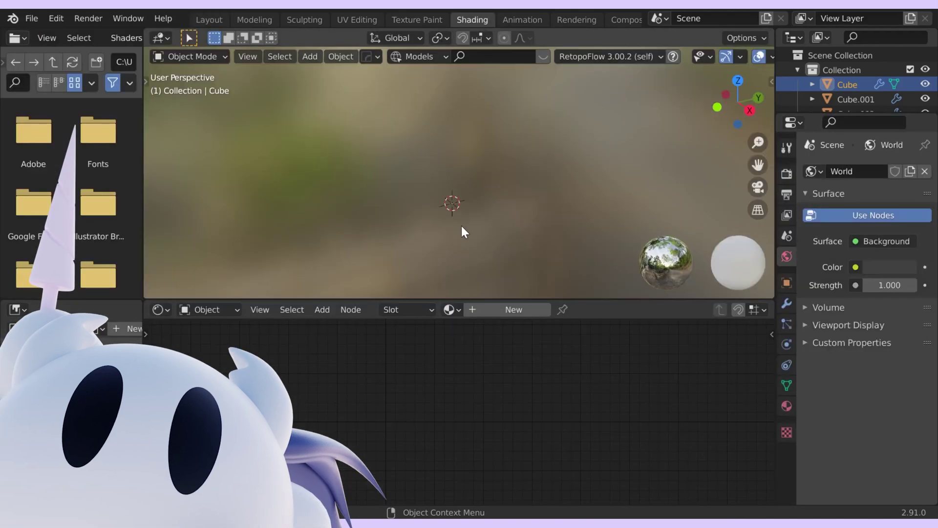
click(258, 55)
click(286, 139)
click(451, 310)
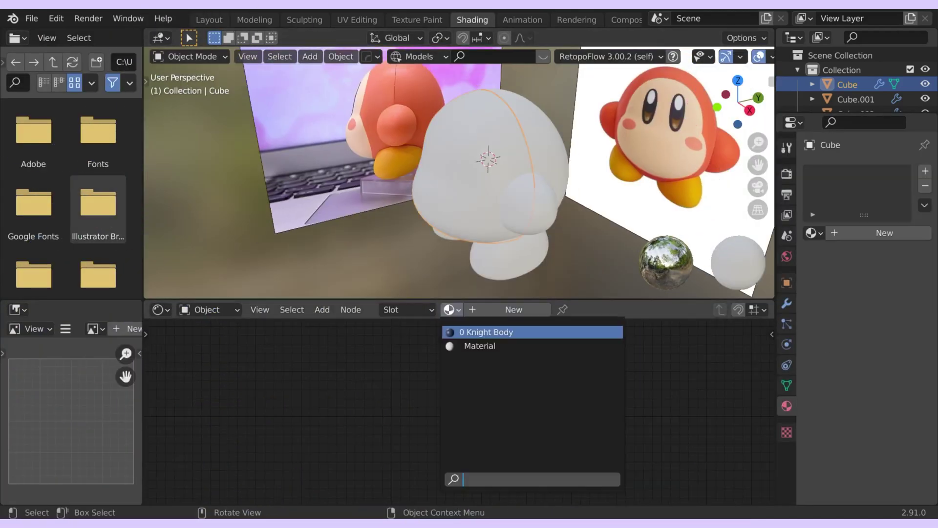
click(456, 333)
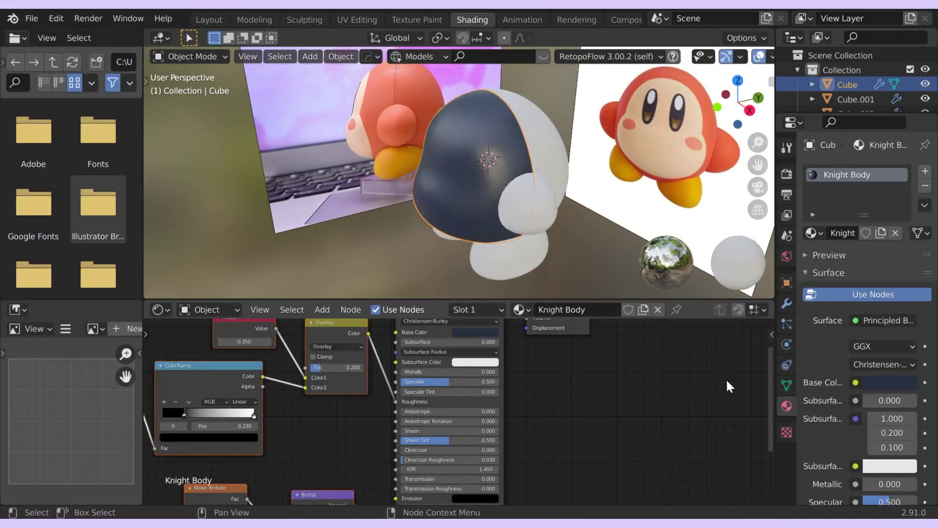
Set the material's Base Color to the orange-red sampled from the reference character's body
scroll(493, 384, down, 6)
click(876, 383)
click(900, 318)
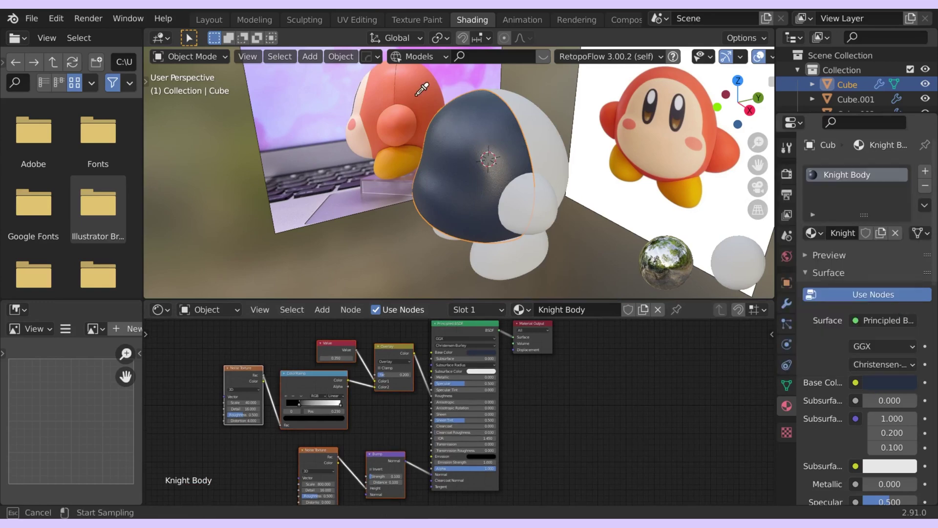
click(419, 91)
click(881, 383)
click(902, 318)
click(723, 150)
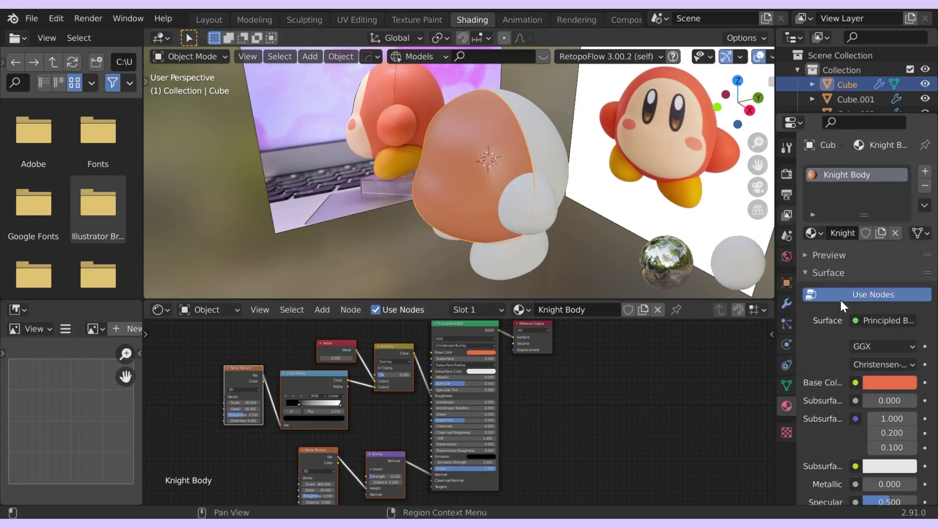
Assign the Knight Body material to the back half of the body and rename the material Body
click(548, 131)
click(814, 232)
click(788, 261)
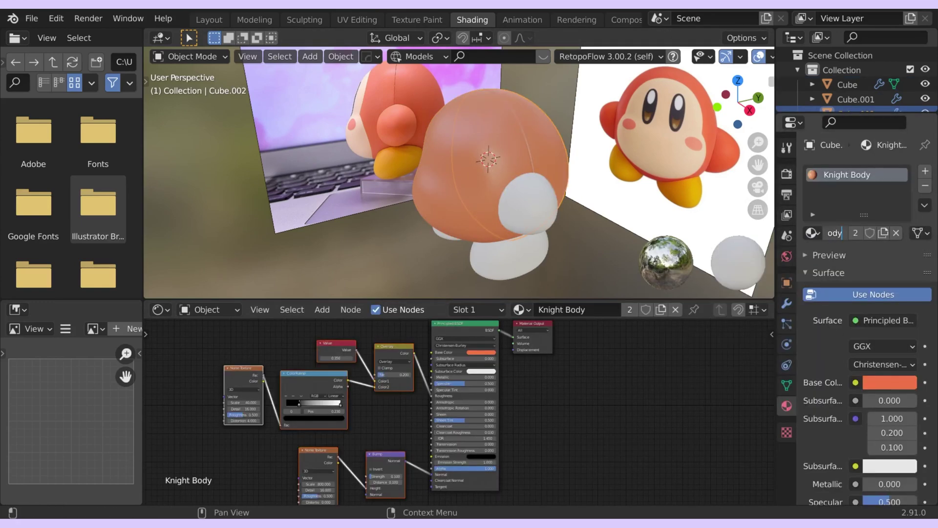
key(Return)
Apply the Body material to the arms and the feet
click(522, 215)
click(812, 232)
click(755, 259)
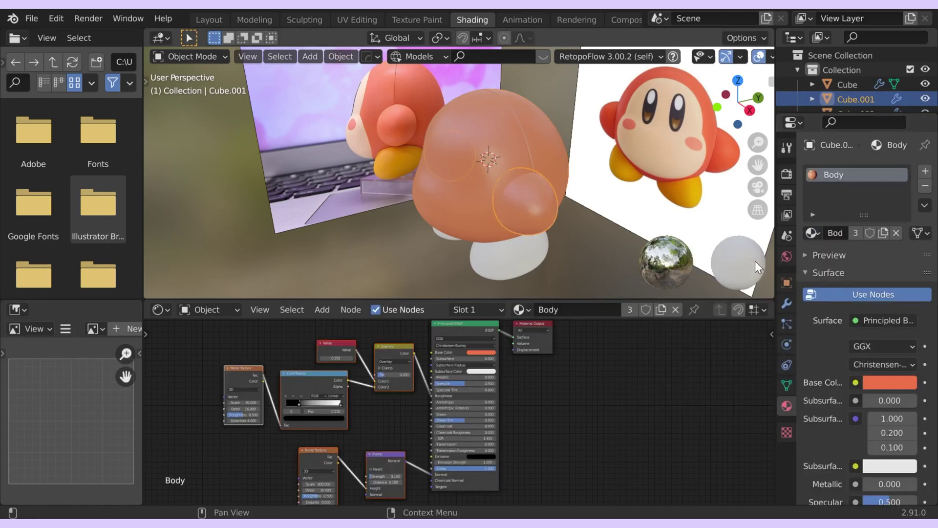
click(509, 256)
click(812, 232)
click(753, 256)
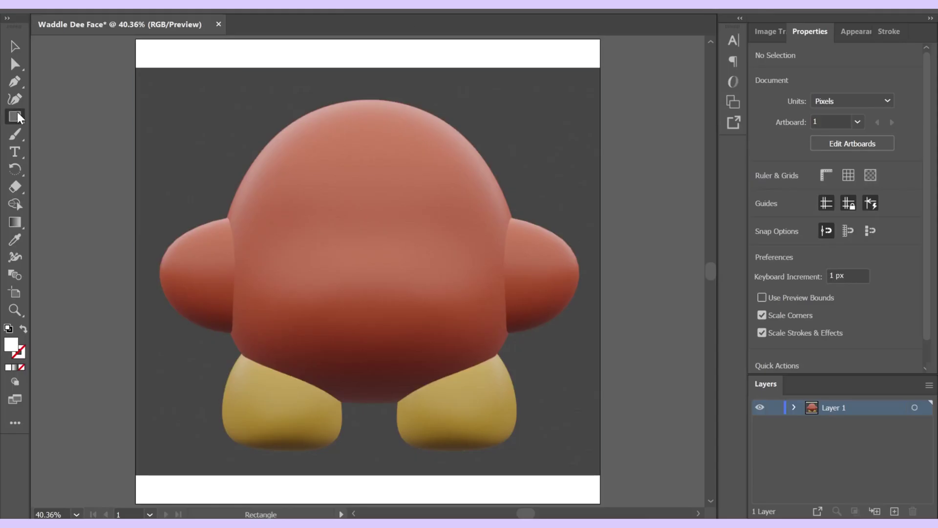
In Illustrator's Waddle Dee Face document, draw a white ellipse over the body, raise its bottom anchor, and delete its left anchor
alt+drag(367, 271, 495, 188)
key(a)
shift+drag(368, 399, 368, 374)
key(ctrl+r)
click(241, 272)
key(Delete)
Reshape the half-face outline's anchors and handles into a narrower forehead, a pinched side and a fuller lower cheek
shift+drag(367, 143, 367, 139)
shift+drag(495, 201, 497, 195)
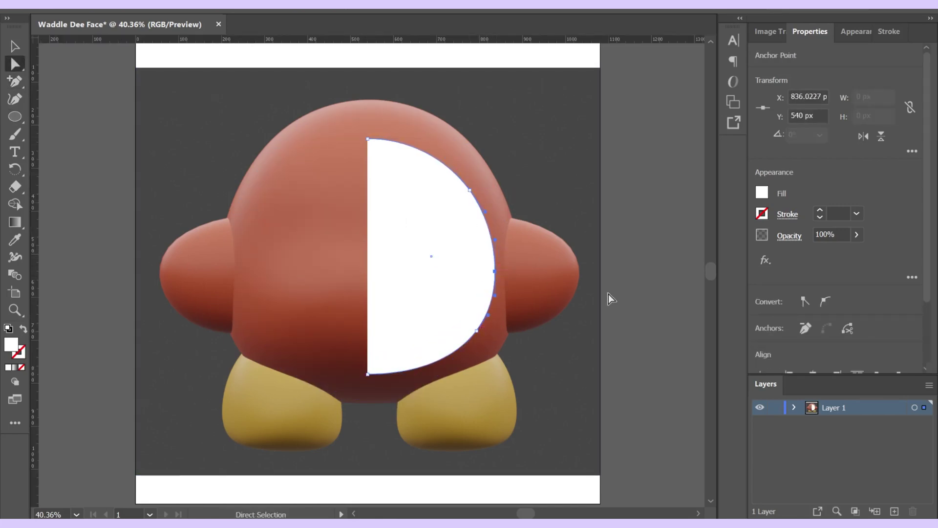
shift+drag(494, 272, 485, 272)
mouse_move(489, 315)
mouse_down()
mouse_move(496, 305)
mouse_move(485, 334)
mouse_move(501, 306)
mouse_up()
click(470, 189)
click(368, 374)
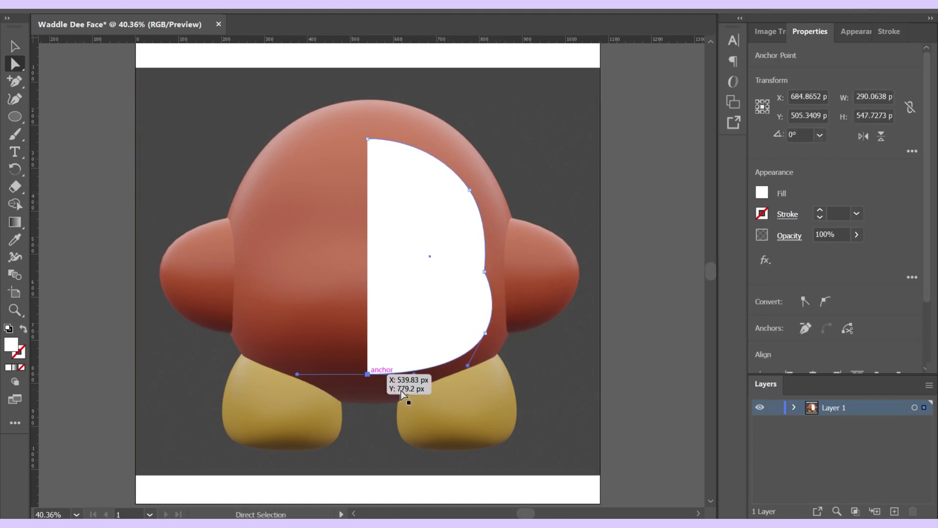
drag(485, 271, 475, 251)
drag(481, 323, 490, 321)
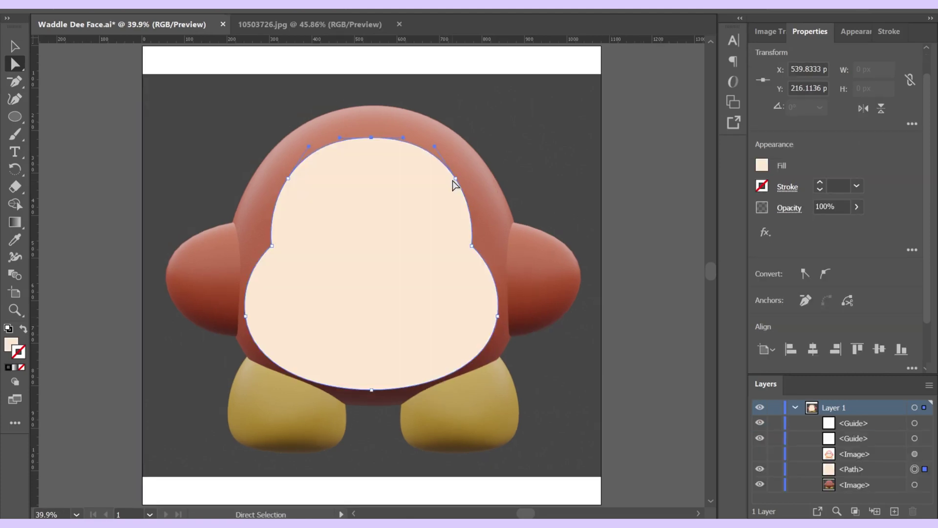
Draw a black ellipse without a stroke over the reference image's right eye
click(665, 139)
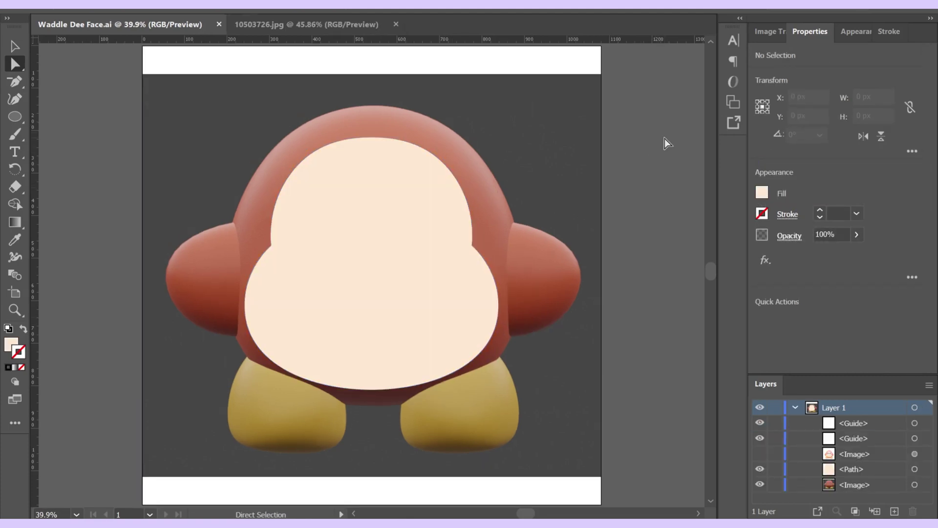
key(ctrl+1)
key(l)
key(d)
key(shift+x)
key(slash)
alt+drag(427, 248, 473, 146)
Refine the black eye ellipse's right curve and height to match the reference eye, and save the file
key(a)
click(474, 248)
drag(441, 231, 443, 233)
key(v)
alt+drag(429, 353, 430, 356)
key(ctrl+s)
Check the eye's side anchors and move the black eye horizontally to the right, clear of the reference eye
key(a)
click(476, 250)
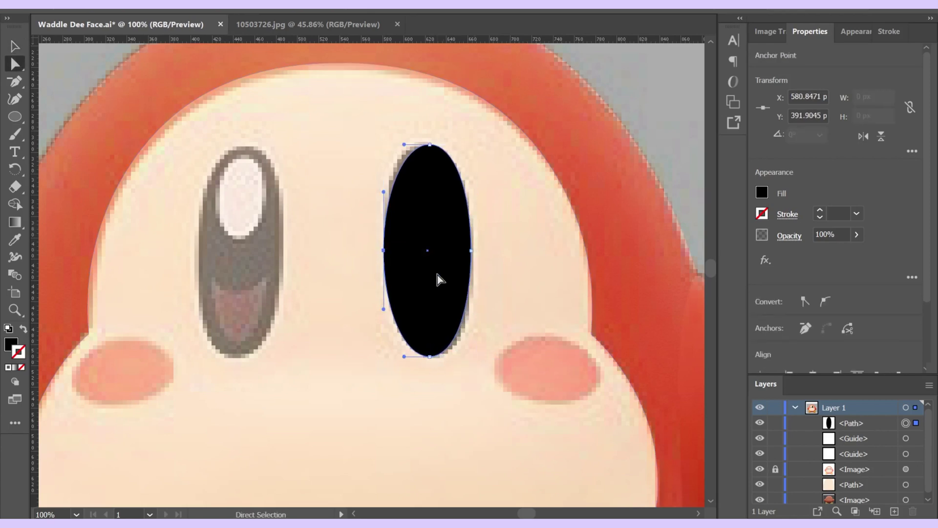
key(v)
mouse_move(430, 251)
shift+mouse_down()
mouse_move(557, 253)
mouse_move(428, 252)
mouse_move(472, 252)
shift+mouse_up()
key(a)
click(497, 250)
key(v)
shift+drag(429, 254, 524, 254)
Draw a white-filled ellipse over the upper highlight of the reference's right eye
click(15, 120)
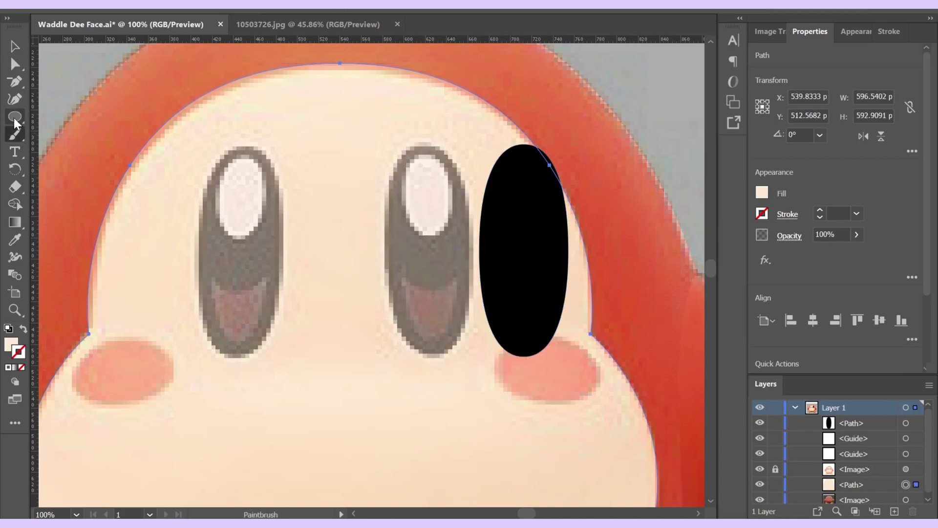
drag(410, 153, 456, 233)
double_click(11, 345)
click(472, 145)
drag(472, 145, 463, 139)
click(810, 145)
key(a)
drag(456, 192, 530, 184)
key(v)
click(464, 193)
key(ctrl+z)
key(ctrl+z)
Position the white highlight on the upper part of the black eye, with both shapes to the right of the reference eye
shift+click(555, 249)
shift+drag(563, 235, 467, 202)
shift+drag(393, 263, 515, 263)
click(459, 225)
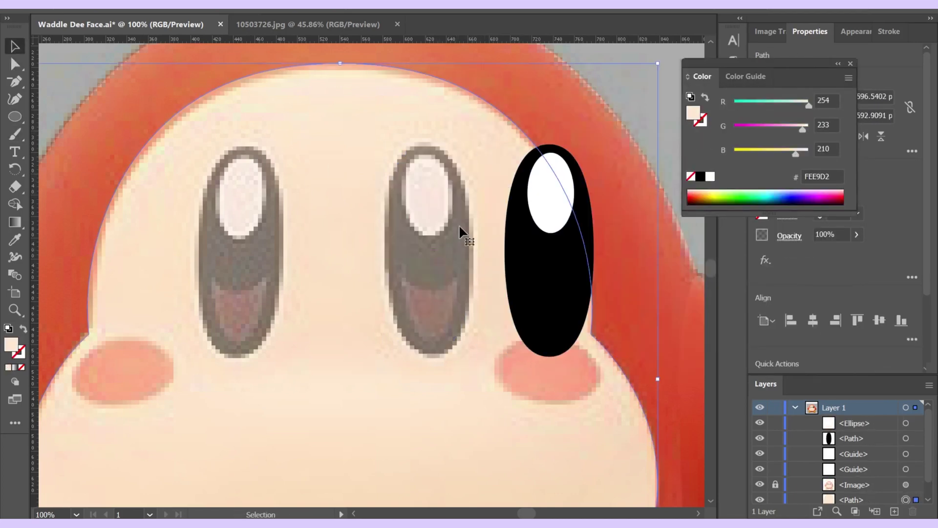
Trace the reference eye's lower crescent with the Pen tool, turn its stroke into a fill, and move it onto the black eye
key(ctrl+0)
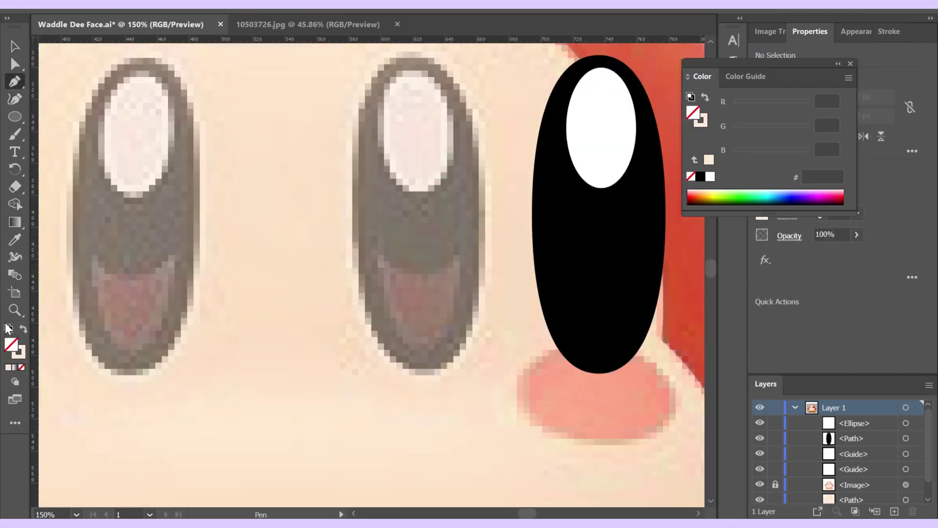
key(slash)
click(379, 255)
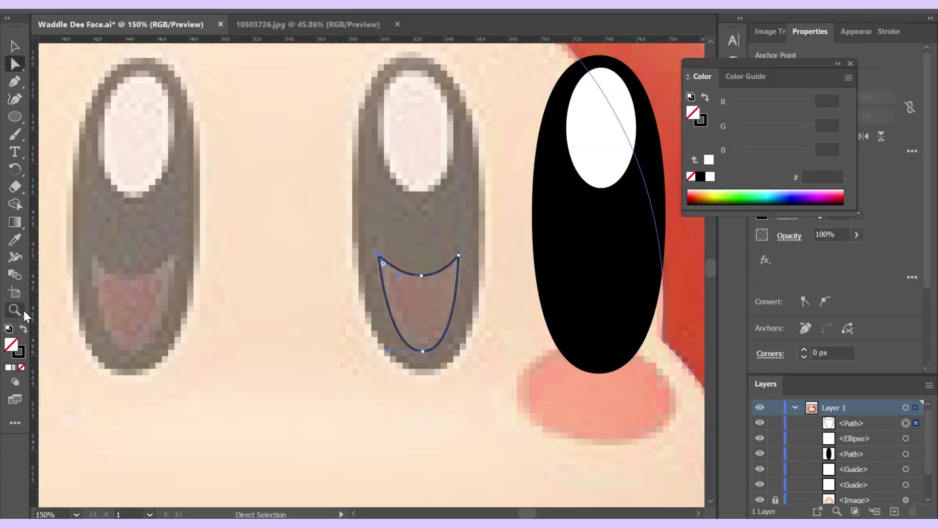
key(shift+x)
mouse_move(423, 306)
mouse_down()
mouse_move(601, 325)
mouse_move(610, 306)
mouse_up()
Unlock the reference image and restore it to full opacity
click(855, 500)
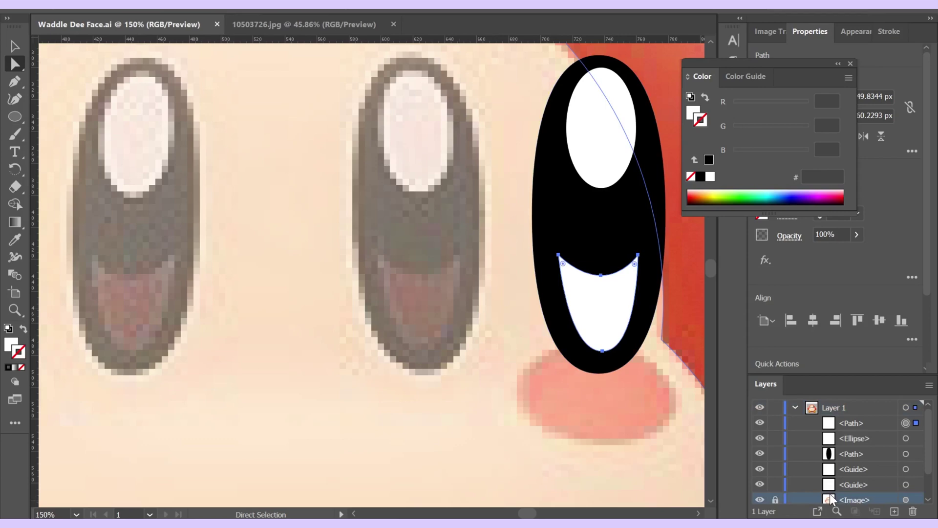
click(775, 500)
click(851, 64)
click(906, 500)
Fill the eye's lower crescent with the dark maroon sampled from the reference eye
click(601, 312)
key(i)
click(415, 299)
key(v)
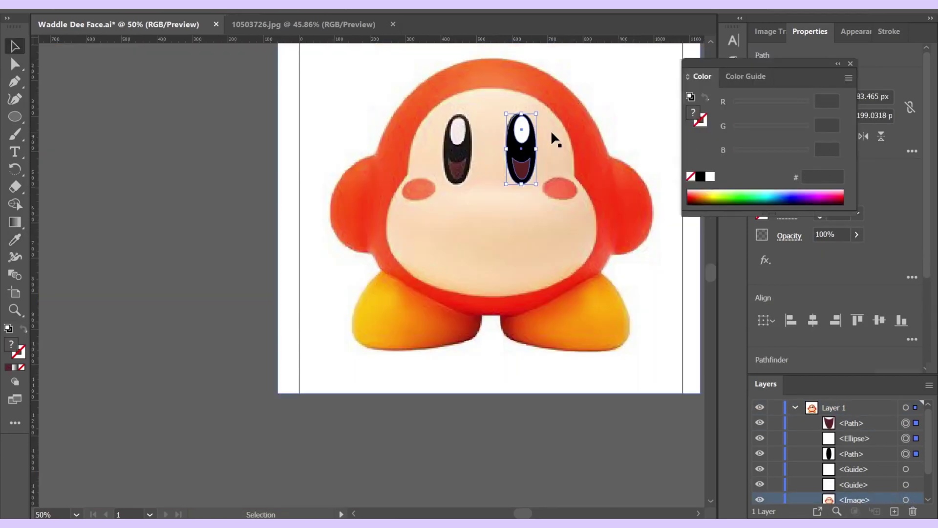
Draw a cheek ellipse about 99 by 62 px over the reference's right cheek, fill it with sampled #FF7552, and save the file
alt+scroll(397, 241, up, 3)
key(l)
drag(286, 321, 475, 311)
key(i)
click(454, 303)
key(v)
alt+scroll(505, 295, down, 2)
key(ctrl+s)
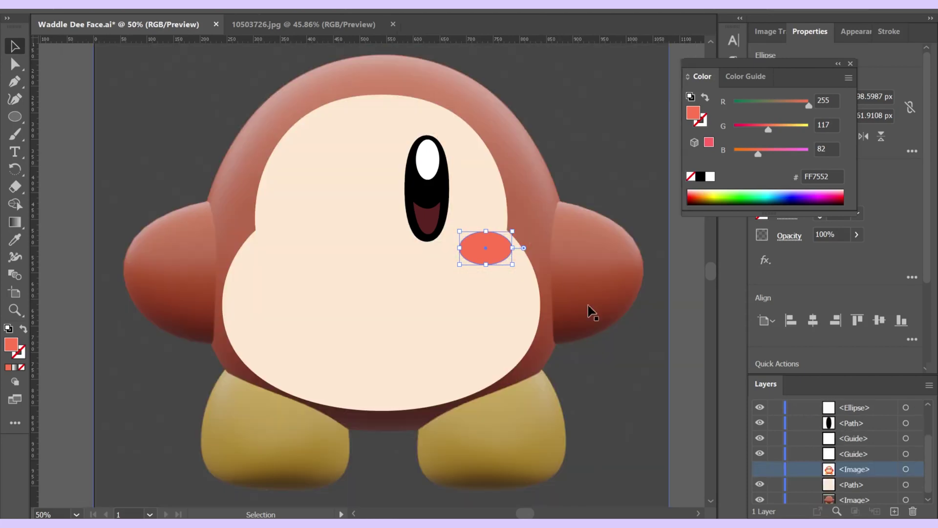
Draw a black spacer rectangle about 86 by 157 px, without a stroke, centred on the guide intersection and touching the eye
click(850, 63)
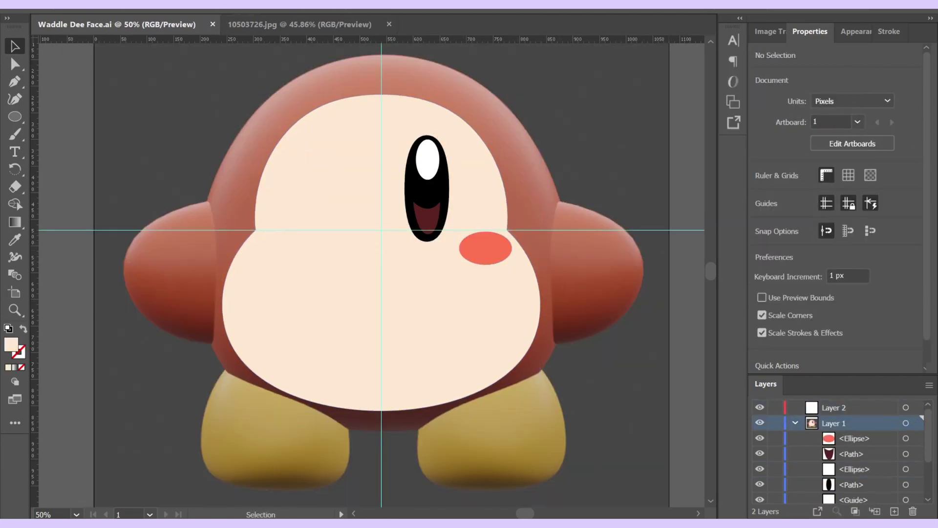
key(m)
click(8, 329)
click(23, 329)
click(18, 352)
click(22, 367)
mouse_move(382, 230)
alt+shift+mouse_down()
mouse_move(435, 179)
mouse_move(405, 189)
alt+shift+mouse_up()
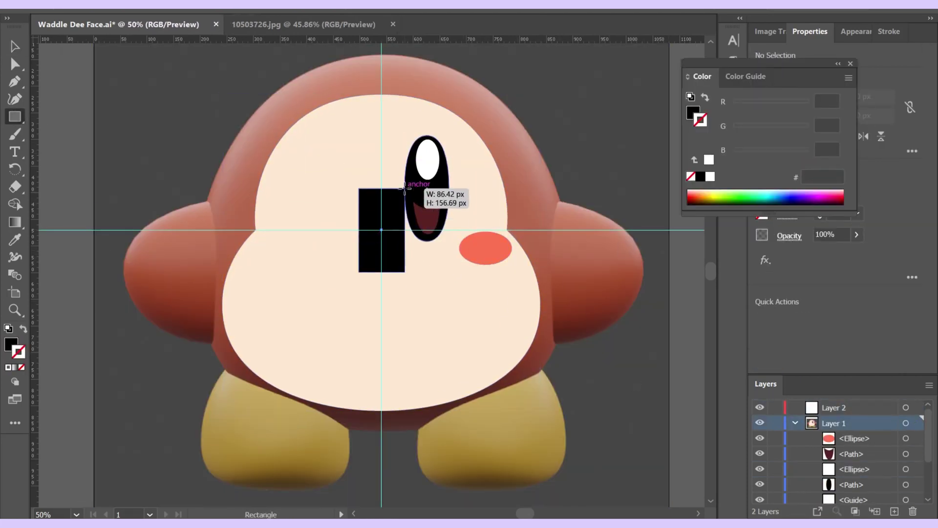
Duplicate the complete eye to the left side of the spacer and widen the spacer rectangle toward the cheek
click(13, 46)
drag(456, 129, 422, 218)
alt+shift+drag(431, 161, 341, 161)
click(393, 239)
alt+drag(404, 230, 452, 251)
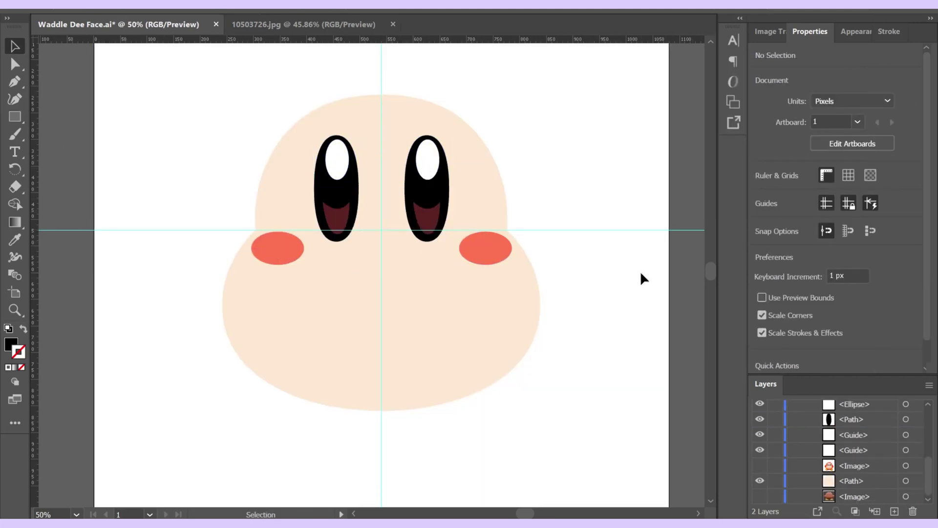
Hide the guides over the face artwork and save the file
scroll(871, 487, up, 5)
click(871, 487)
key(ctrl+semicolon)
key(ctrl+s)
Shrink the artboard around its centre to a square of about 607 px enclosing the face
key(ctrl+minus)
click(15, 293)
alt+shift+drag(165, 285, 250, 316)
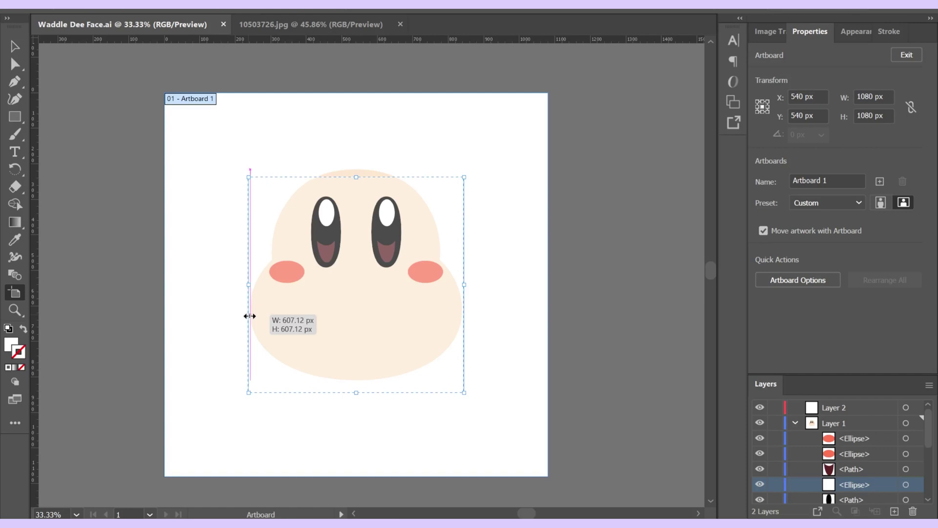
Fit the artboard's edges tightly to the face outline, at 596.14 by 592.91 px
alt+scroll(292, 322, up, 1)
drag(390, 426, 389, 408)
drag(388, 102, 389, 92)
alt+drag(551, 270, 549, 270)
alt+scroll(545, 303, up, 2)
alt+drag(561, 192, 553, 193)
alt+scroll(549, 244, down, 3)
alt+scroll(338, 245, up, 3)
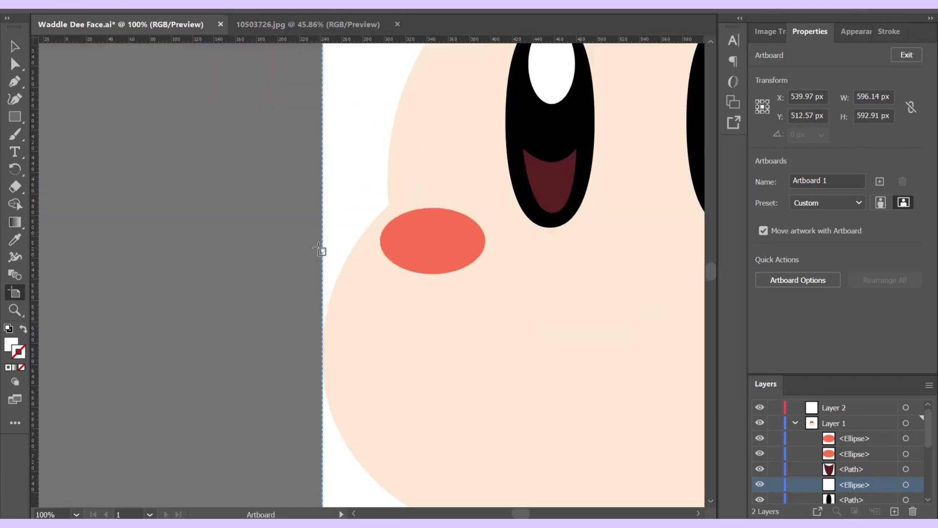
alt+scroll(320, 250, down, 2)
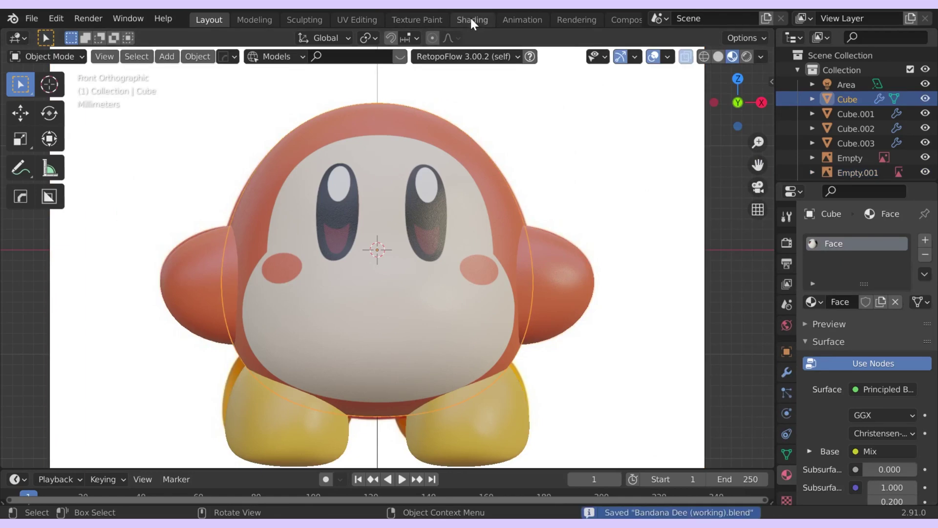
Switch to UV editing for the body and move all face UVs down by about 0.03
click(471, 20)
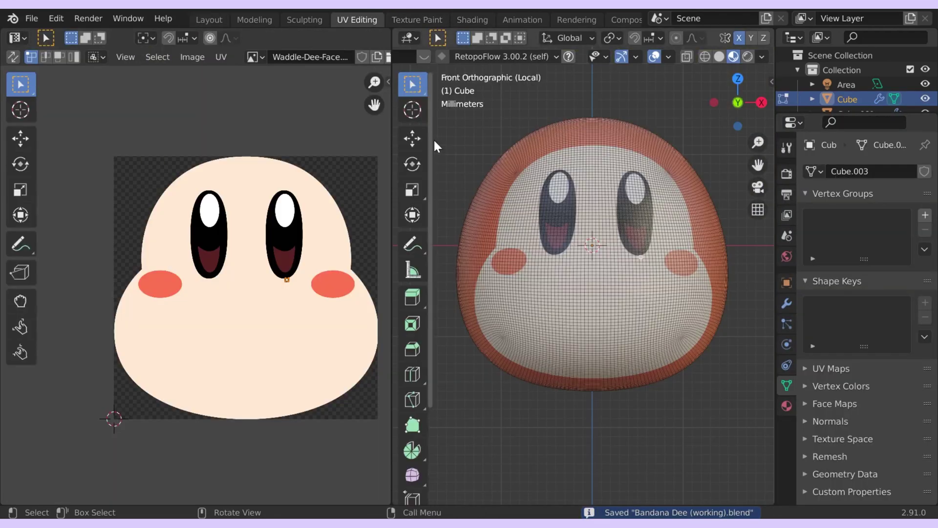
key(a)
key(g)
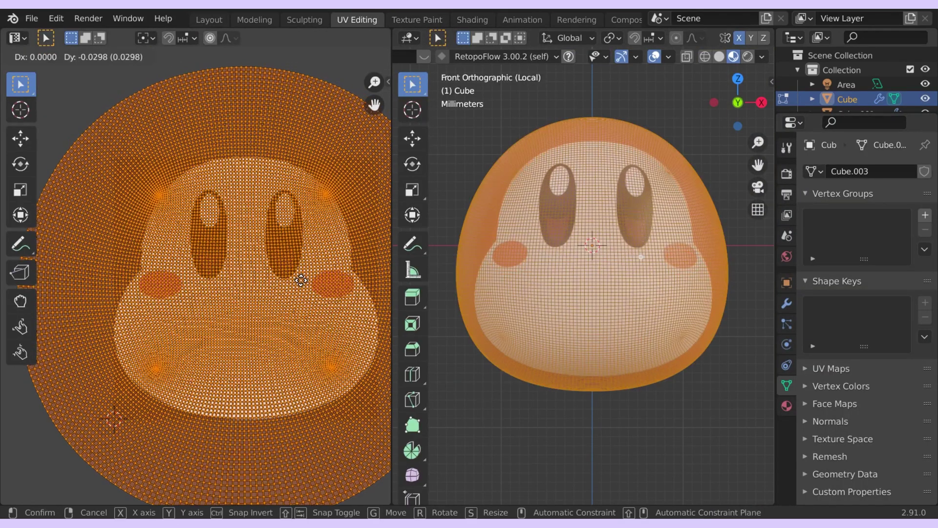
click(301, 280)
Fine-tune the vertical position of the face UVs along Y, return to the full model and save the file
middle_drag(626, 269, 621, 303)
scroll(538, 257, up, 4)
key(g)
key(y)
click(304, 271)
scroll(584, 284, down, 4)
key(Tab)
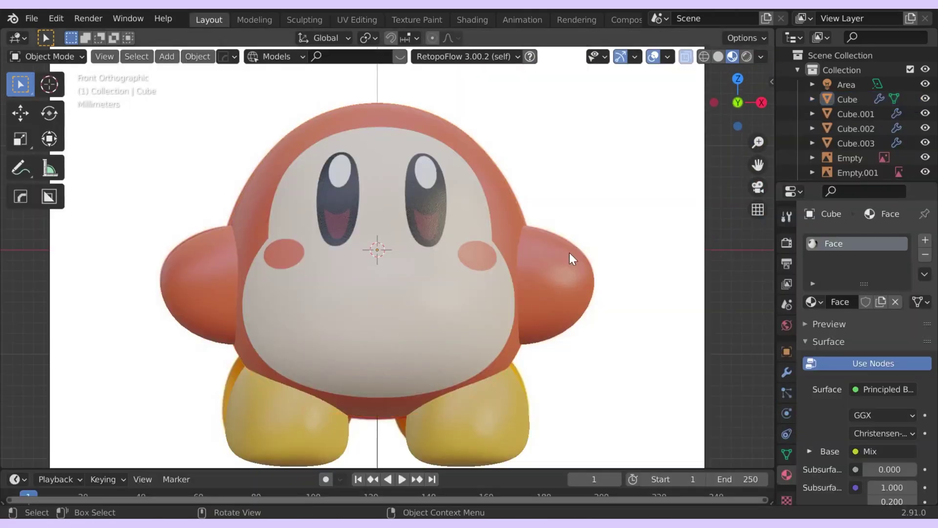
middle_drag(569, 254, 499, 224)
key(ctrl+s)
Try to slide the front reference image sideways along X and undo the latest changes
click(606, 234)
key(g)
key(x)
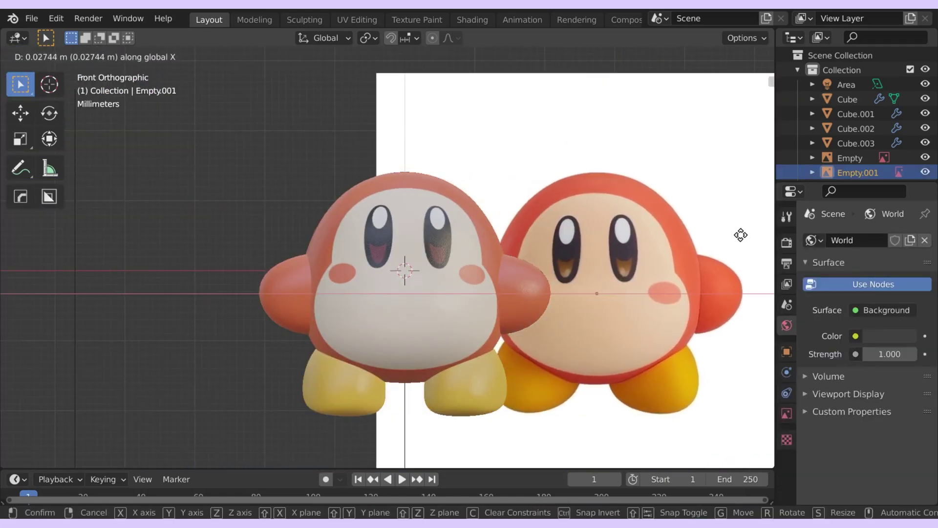
right_click(737, 236)
key(ctrl+z)
key(ctrl+z)
key(ctrl+z)
Move the front reference image along X so it stands beside the model
key(Tab)
click(552, 222)
key(g)
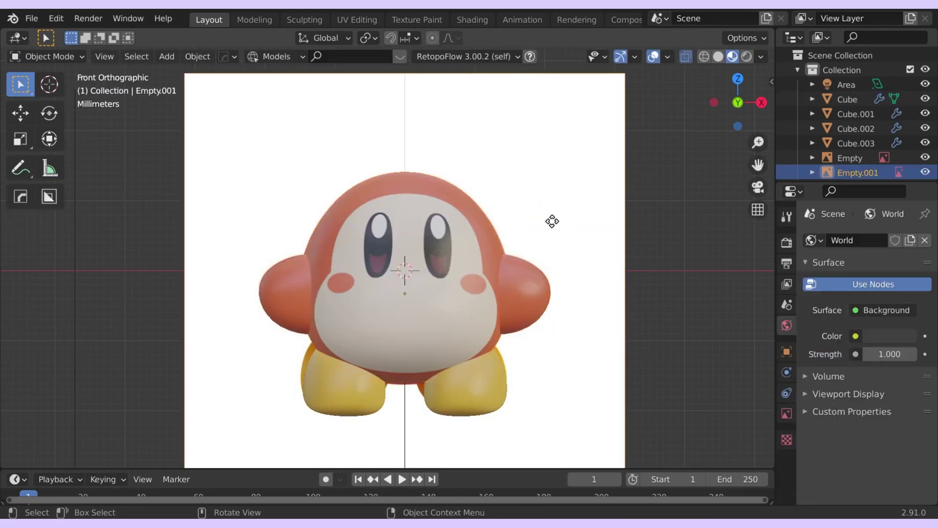
key(g)
key(x)
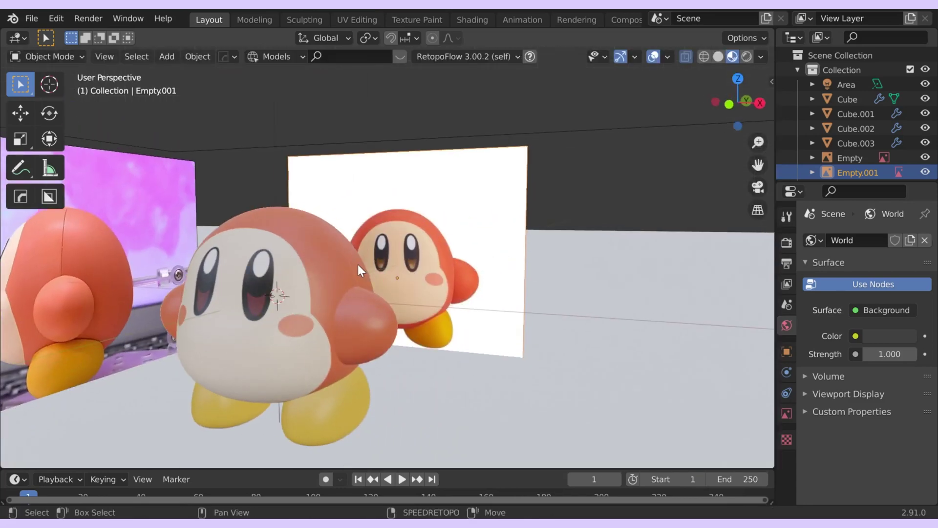
Select the body and open it in the UV Editing workspace
middle_drag(358, 264, 479, 263)
scroll(321, 314, up, 6)
click(421, 341)
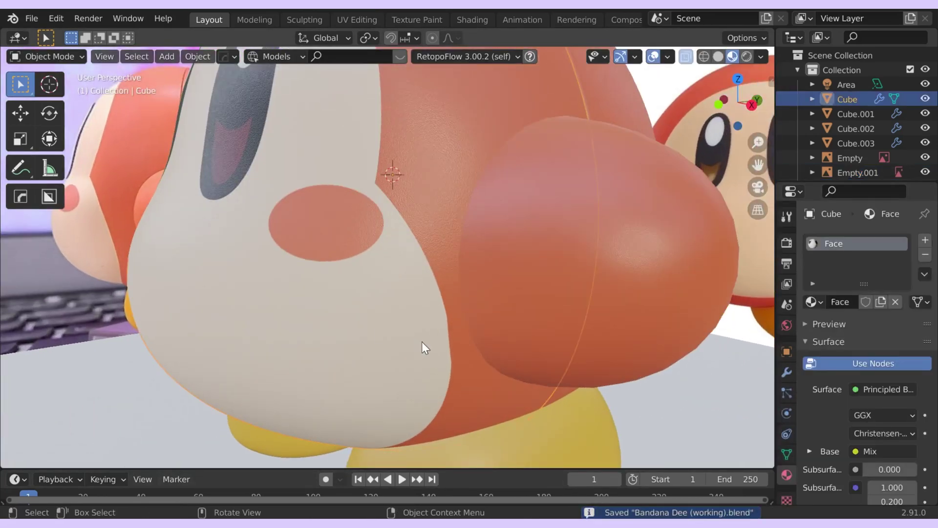
scroll(421, 341, down, 2)
click(360, 18)
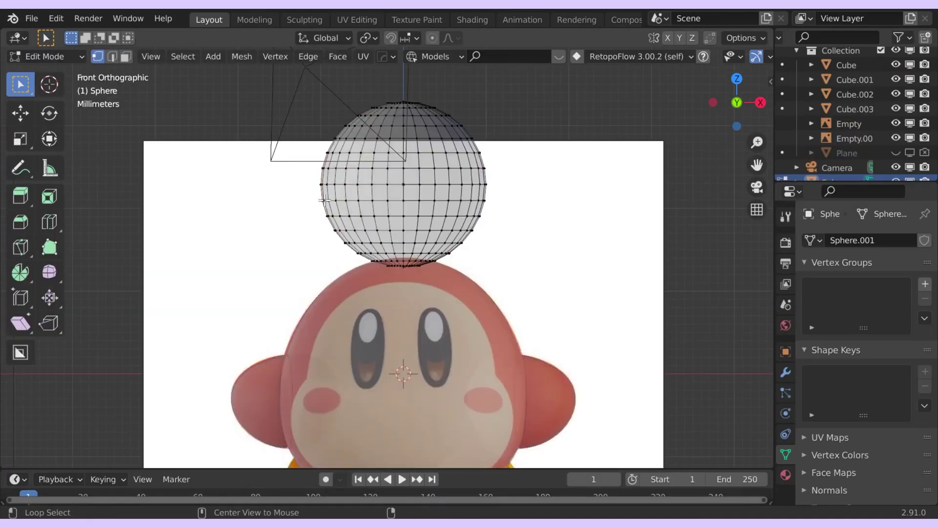
Delete the lower-half vertices of the sphere above the head and lower the remaining dome along Z onto the head
key(x)
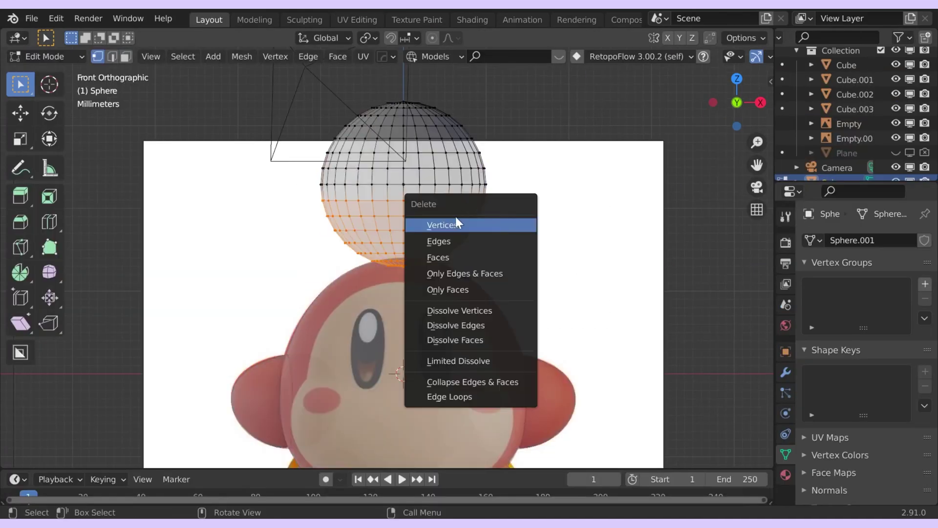
click(456, 221)
middle_drag(457, 221, 412, 247)
key(Tab)
key(g)
key(z)
click(420, 304)
middle_drag(419, 304, 486, 296)
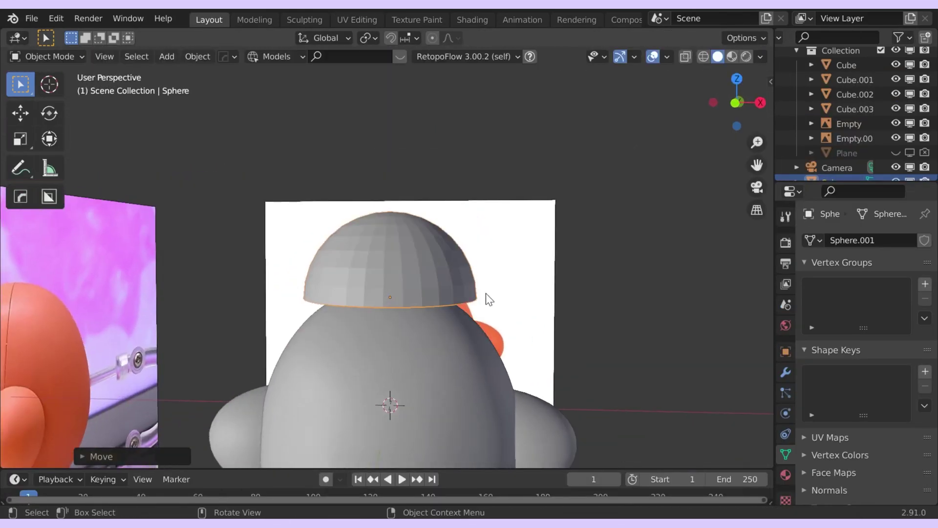
Flatten the dome into a bandana cap by moving its rim loop up along Z with proportional editing
key(KP_1)
key(Tab)
key(o)
key(g)
key(z)
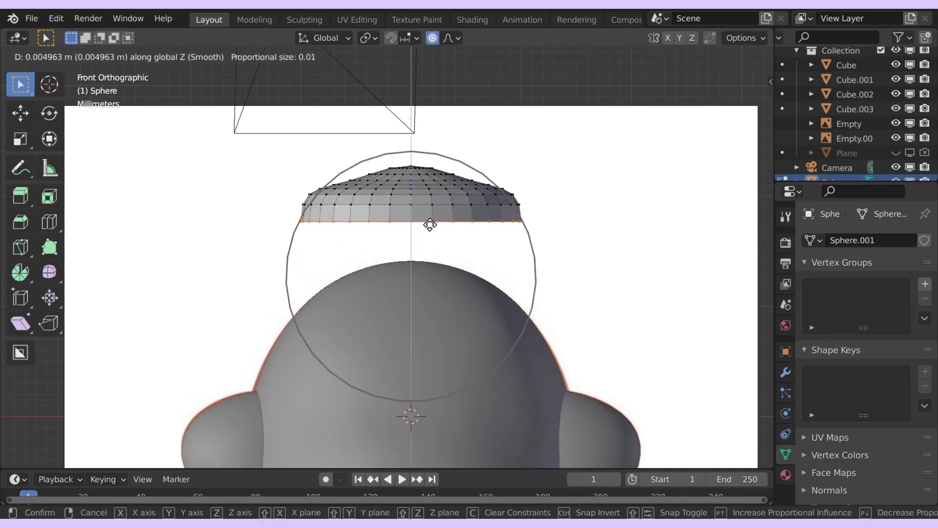
key(Escape)
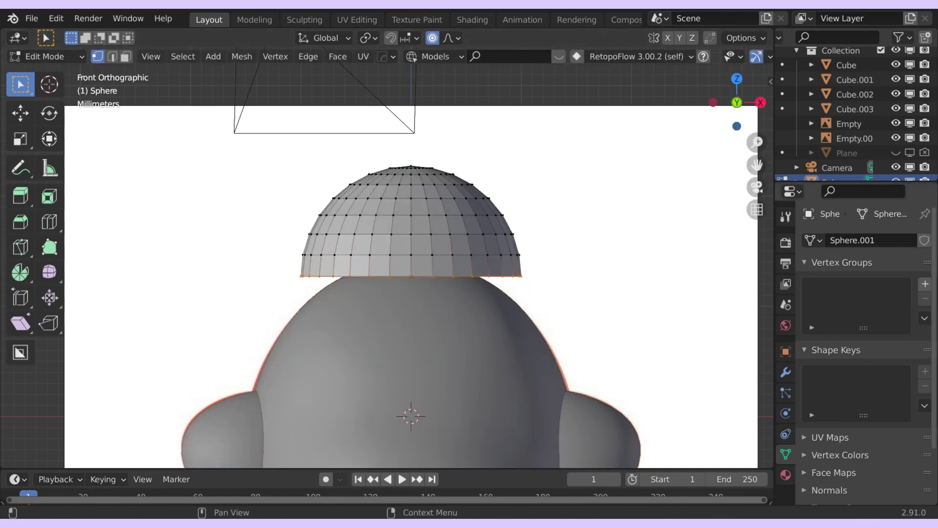
key(g)
key(z)
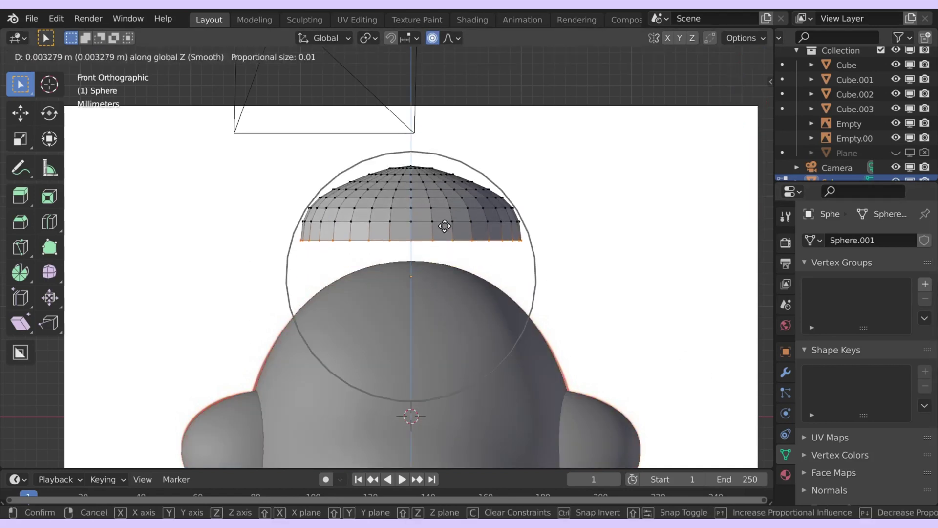
key(Escape)
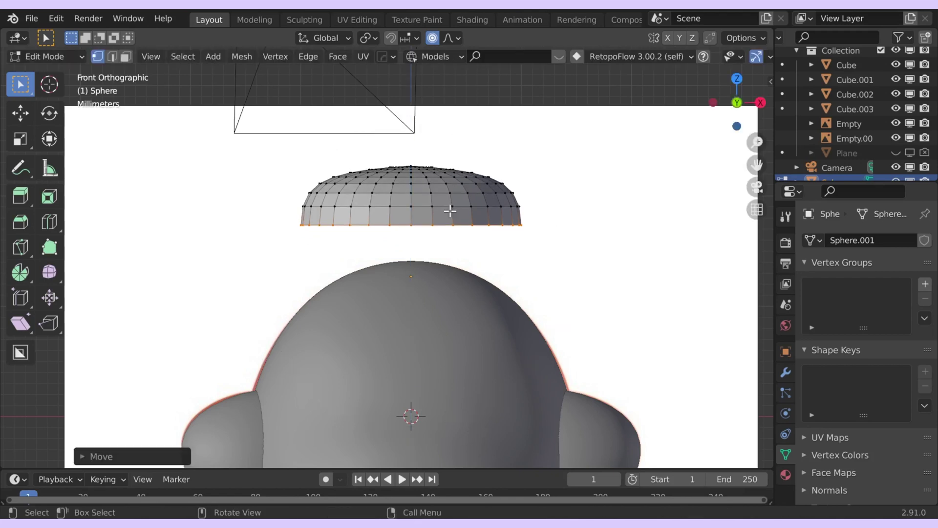
key(g)
key(z)
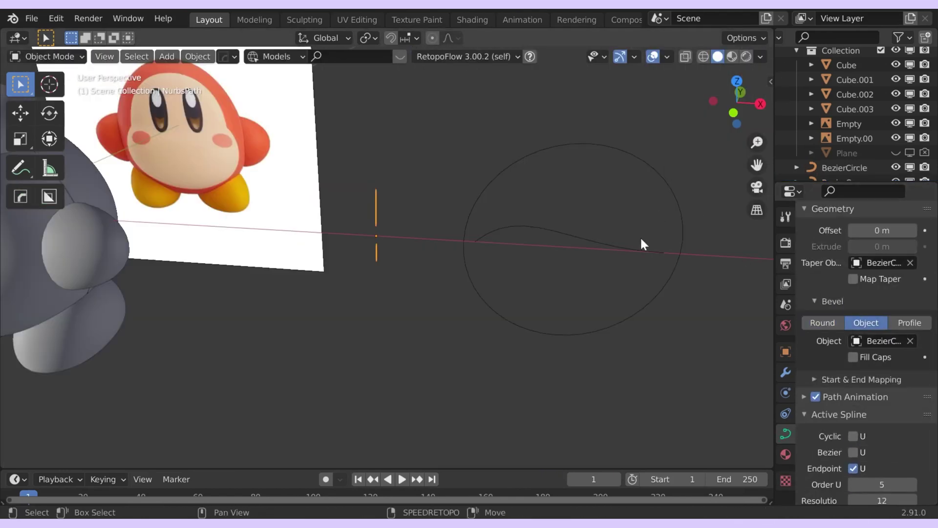
Widen the tapered path beside the model by scaling it with the Z axis locked
click(830, 377)
click(826, 380)
key(s)
key(shift+z)
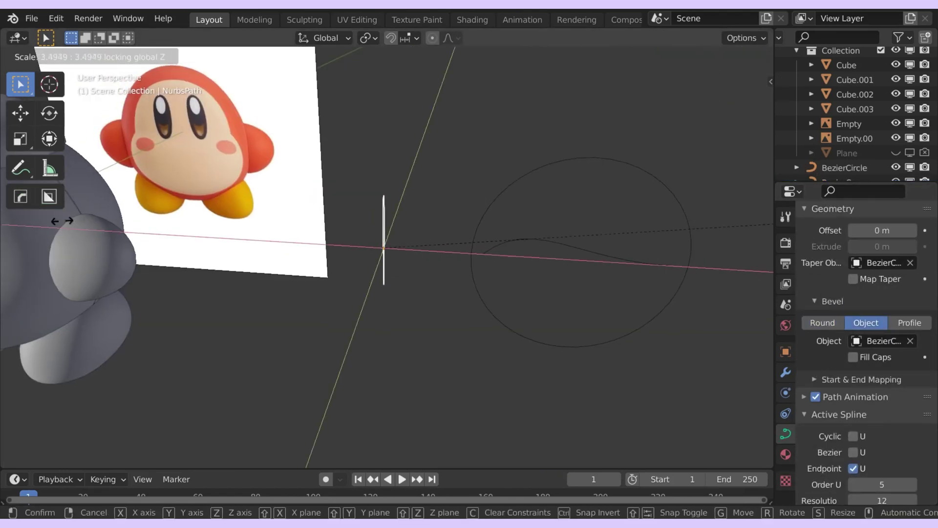
click(654, 381)
Try to apply the tapered path's object transform
key(ctrl+a)
click(440, 210)
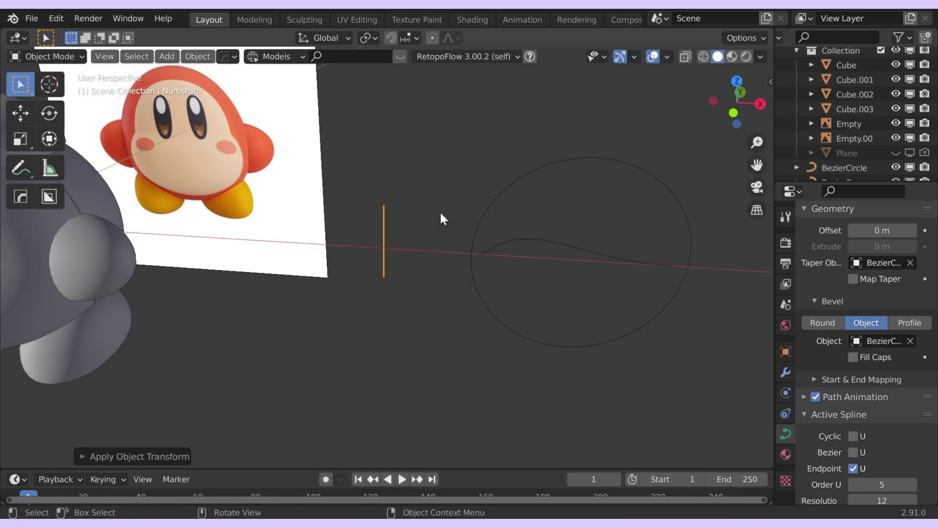
key(ctrl+z)
Save the file and scale the tapered path into a fuller leaf shape
key(ctrl+s)
middle_drag(451, 171, 433, 193)
key(s)
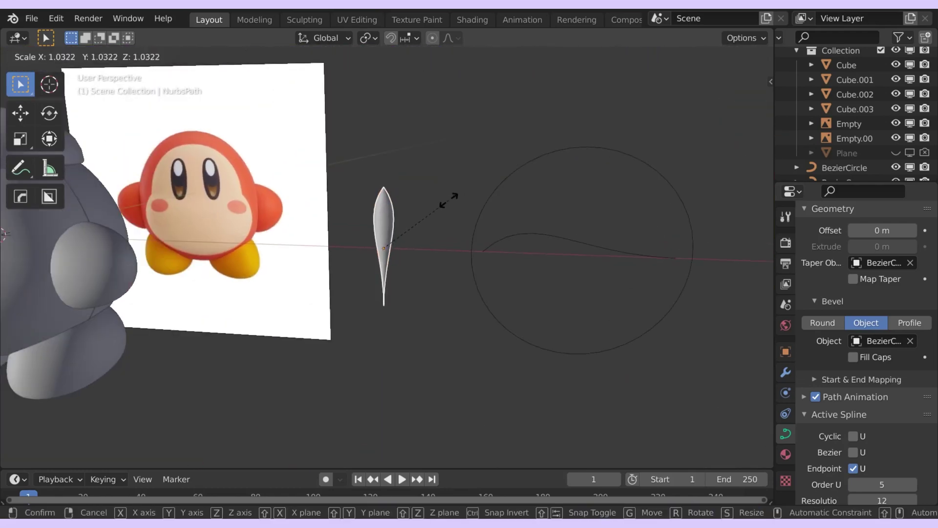
click(535, 172)
middle_drag(535, 172, 509, 230)
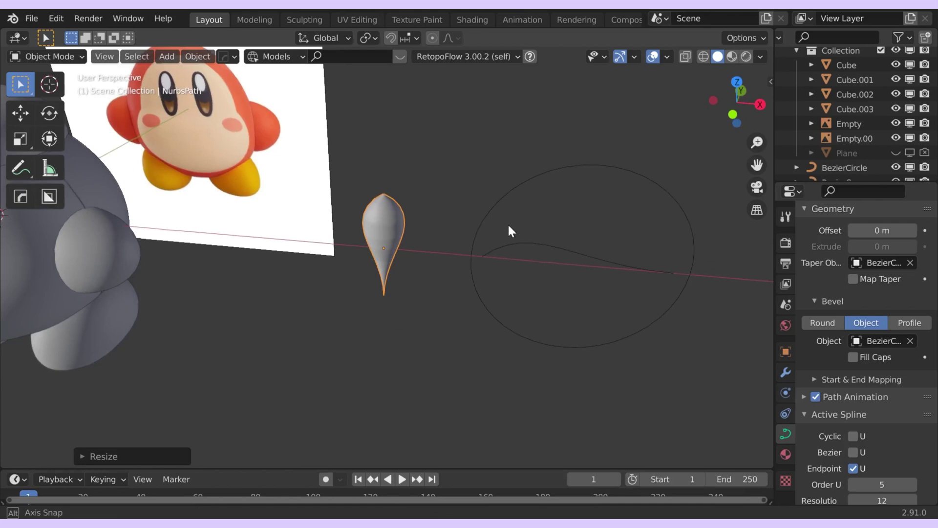
Flatten the bevel circle by moving its lower and upper control points toward the centre, denting its upper side slightly
click(548, 351)
key(Tab)
click(575, 364)
key(g)
key(grave)
click(471, 216)
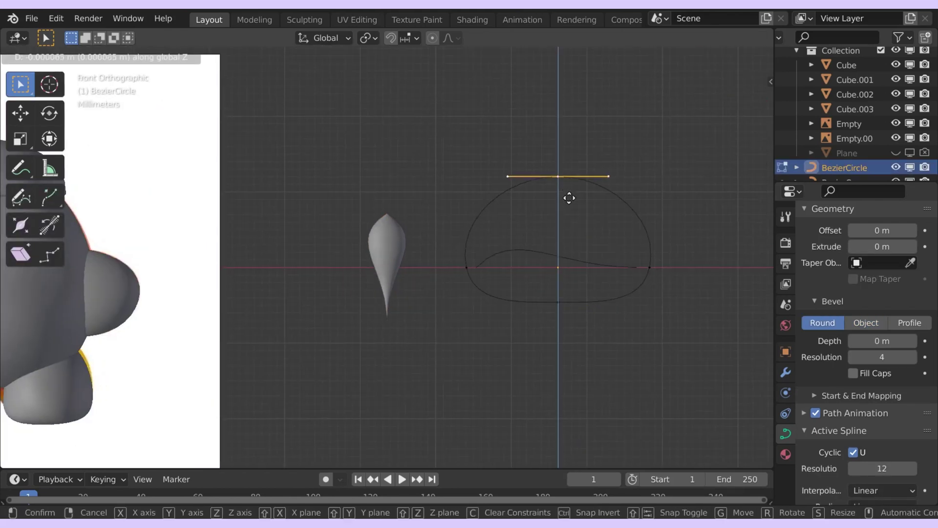
click(568, 245)
shift+middle_drag(557, 228, 607, 239)
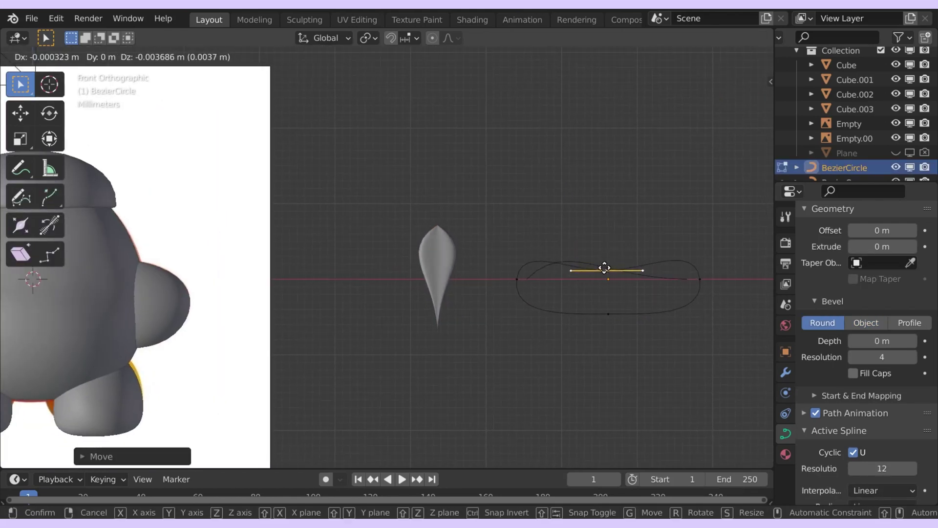
click(604, 272)
middle_drag(605, 272, 539, 272)
key(Tab)
Raise the taper curve along Z to thicken the open end of the leaf shape
click(567, 271)
key(Tab)
key(g)
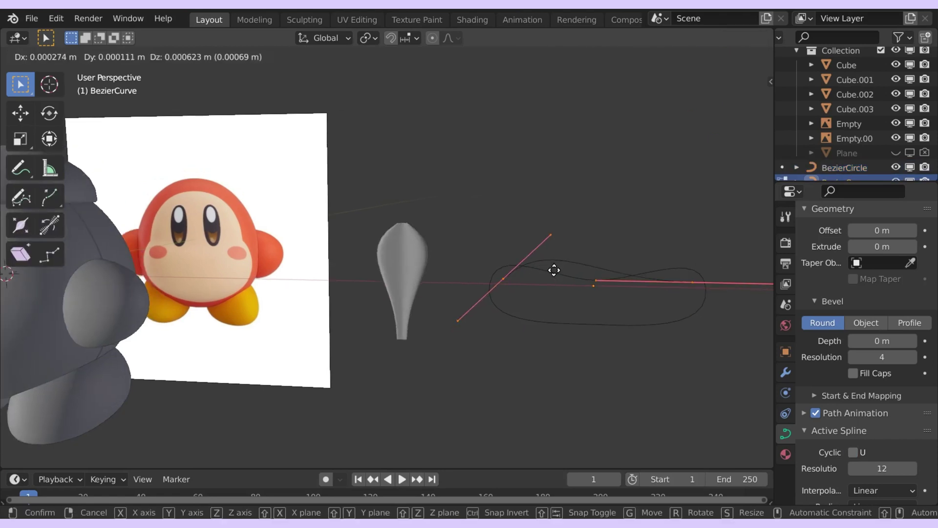
key(z)
right_click(554, 238)
key(Tab)
key(g)
key(z)
click(572, 266)
Adjust the taper curve's end point farther from the leaf shape by moving it along Z and rotating its handle
key(grave)
click(516, 219)
key(Tab)
click(648, 257)
key(g)
key(z)
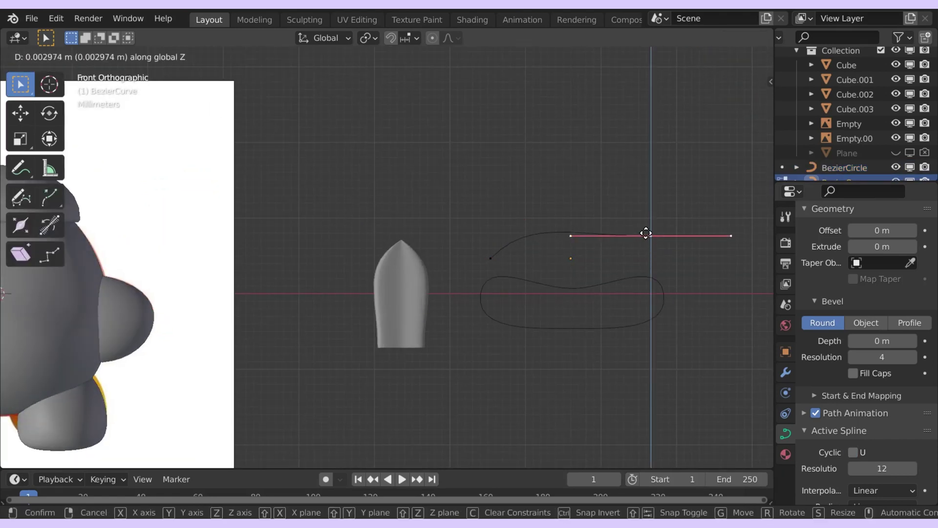
key(Escape)
key(r)
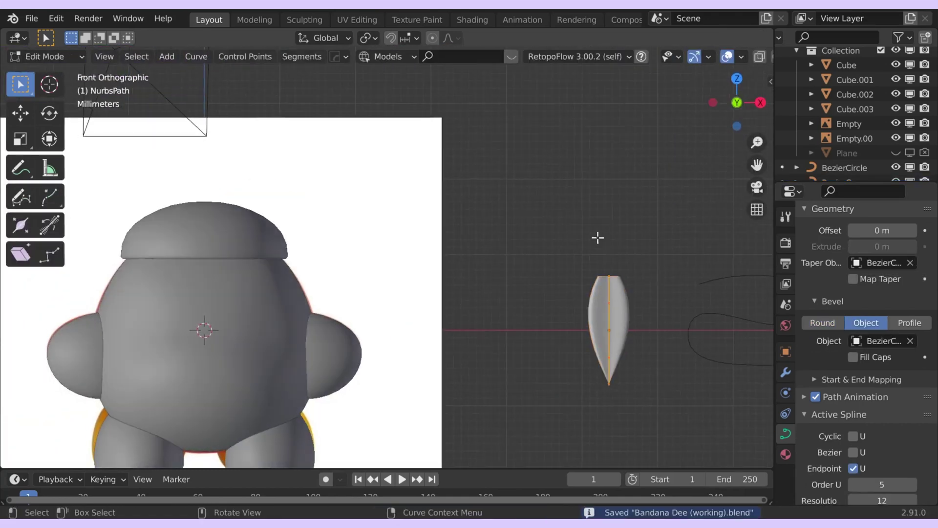
Dissolve the selected control points of the leaf-shaped path and move the shape behind the bandana
key(x)
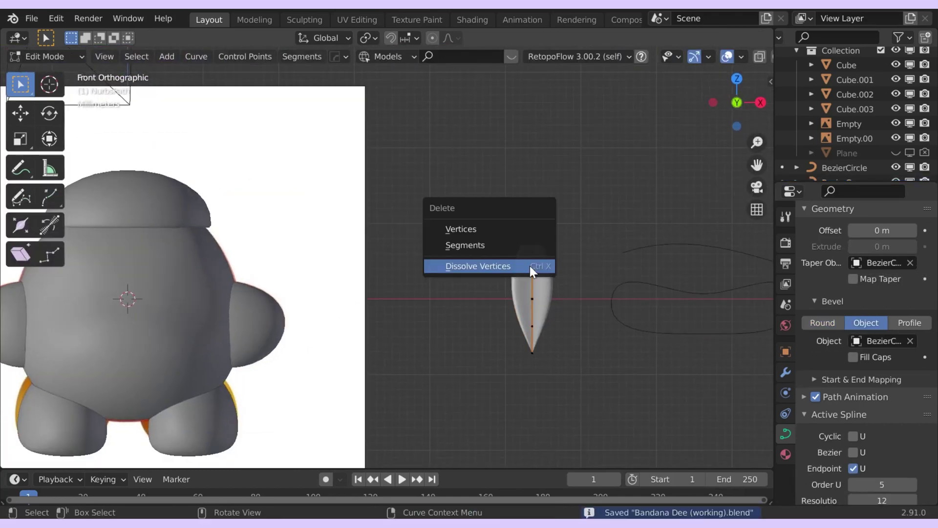
click(532, 267)
key(Tab)
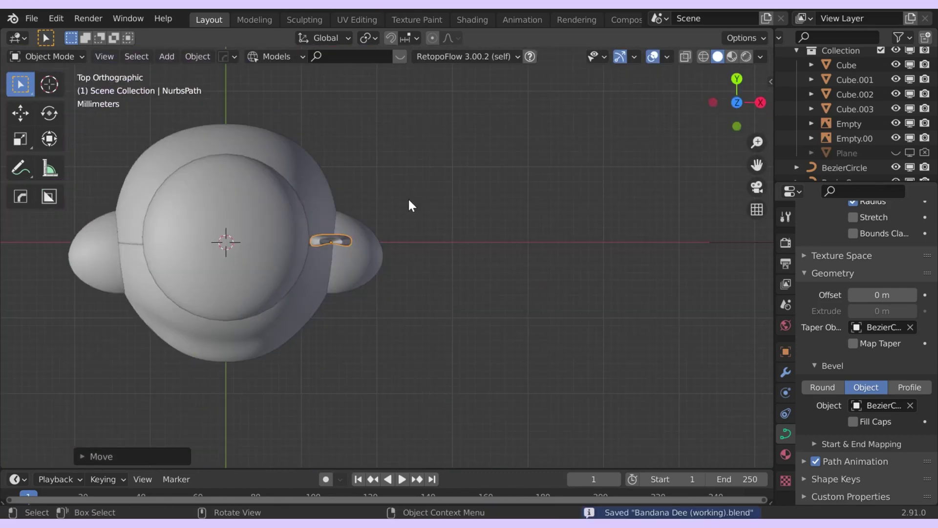
key(g)
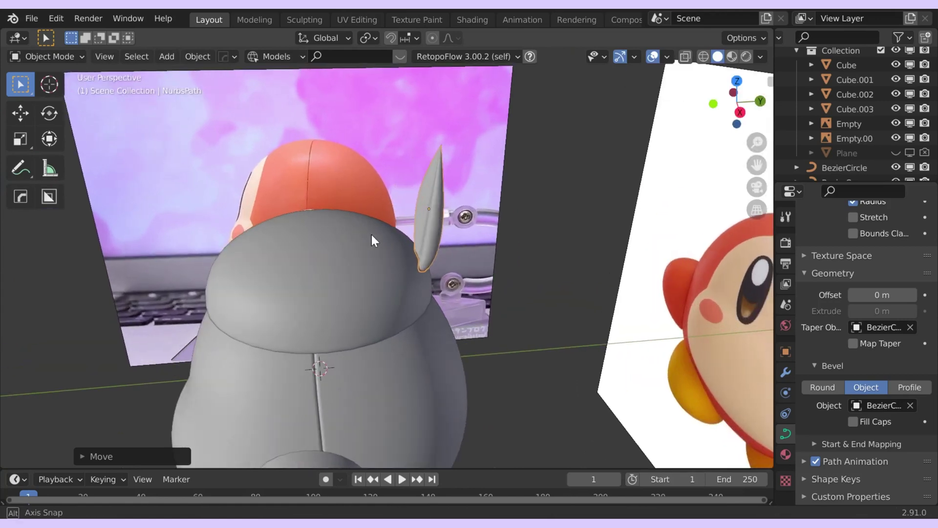
Duplicate the bandana tail and open the knot curve behind the bandana for editing
key(KP_3)
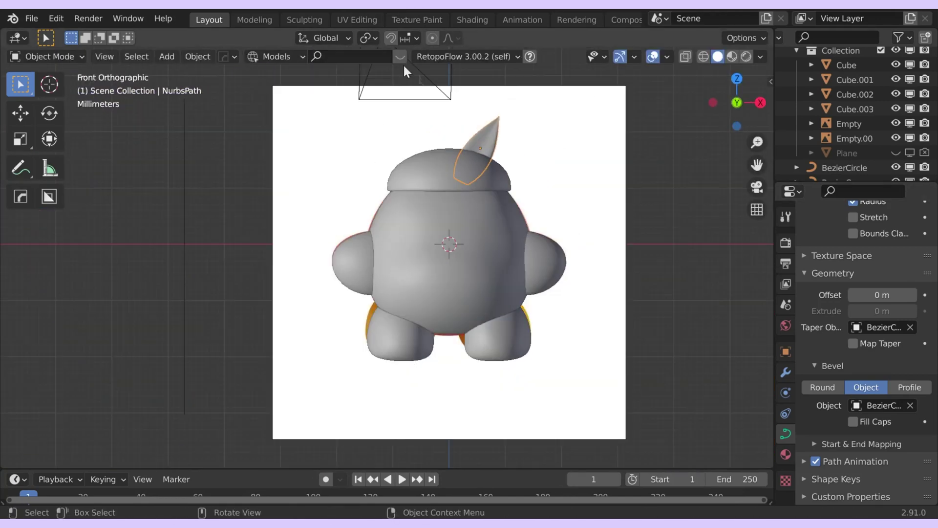
key(shift+d)
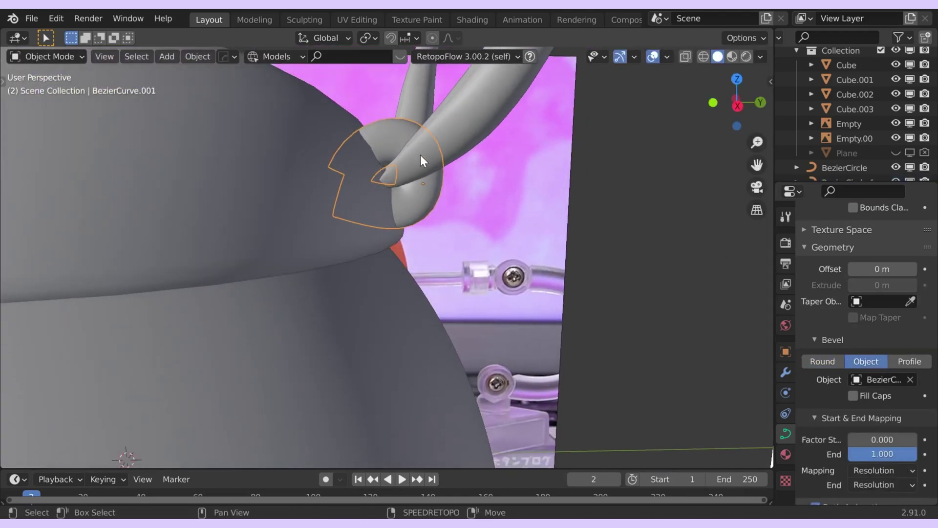
key(Tab)
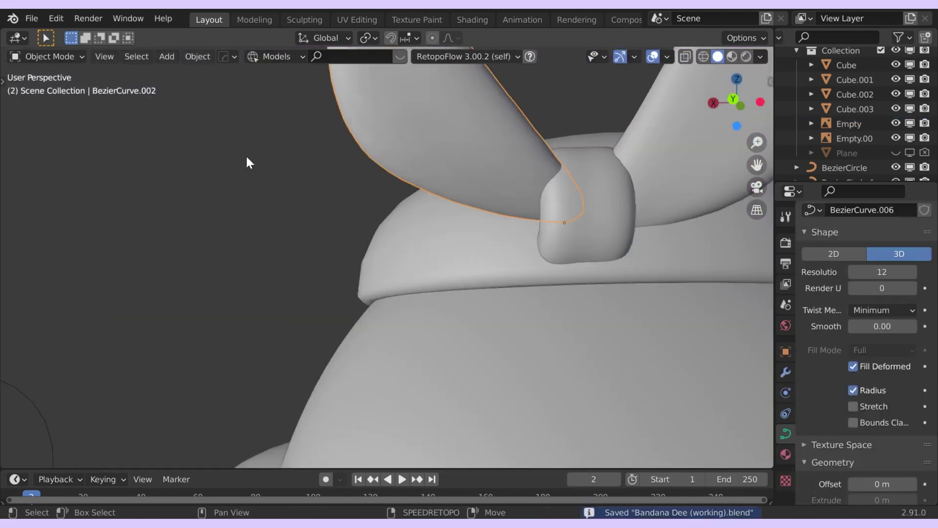
Set the base colour of the cap's Bandana material to dark blue
click(247, 157)
middle_drag(246, 158, 567, 294)
scroll(413, 307, down, 6)
shift+middle_drag(412, 307, 443, 295)
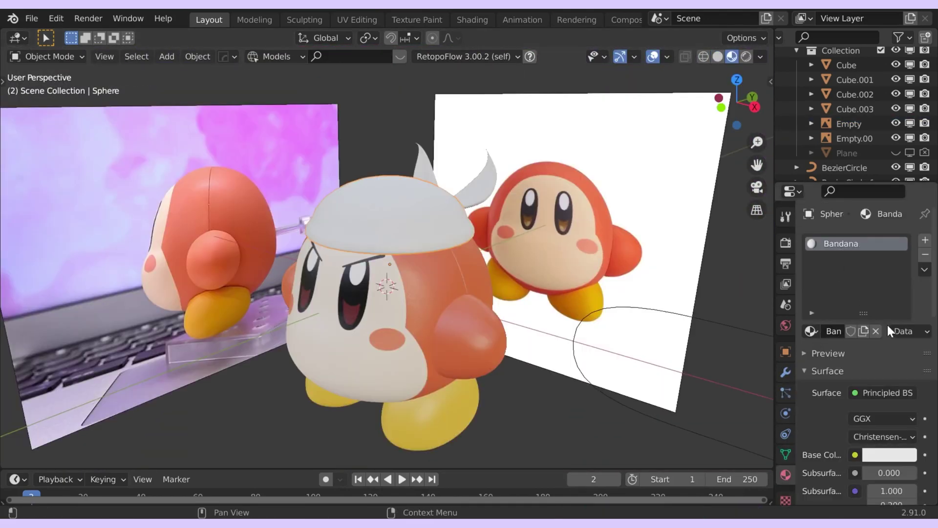
click(890, 454)
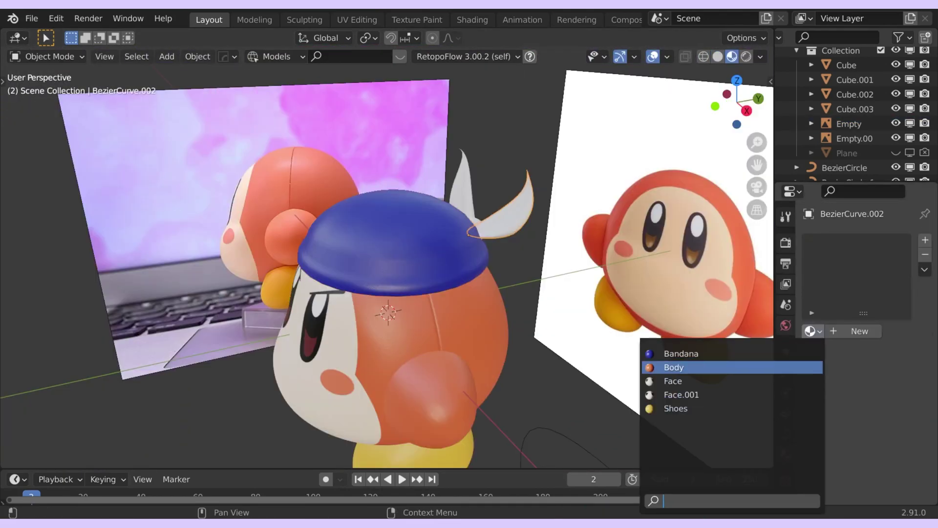
Assign the Bandana material to both bandana tails and save the file
click(691, 352)
middle_drag(489, 254, 513, 276)
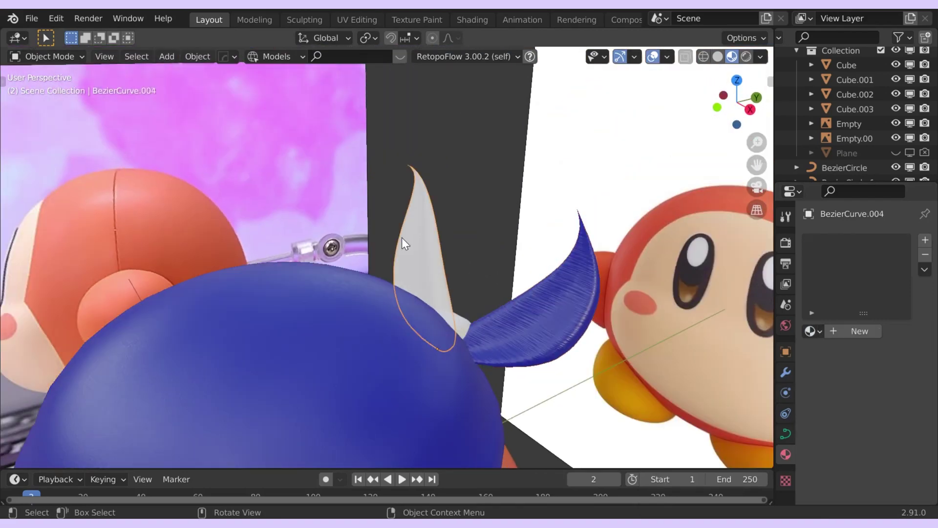
click(811, 331)
click(748, 353)
scroll(483, 256, down, 4)
middle_drag(483, 256, 539, 374)
key(ctrl+s)
scroll(641, 242, down, 5)
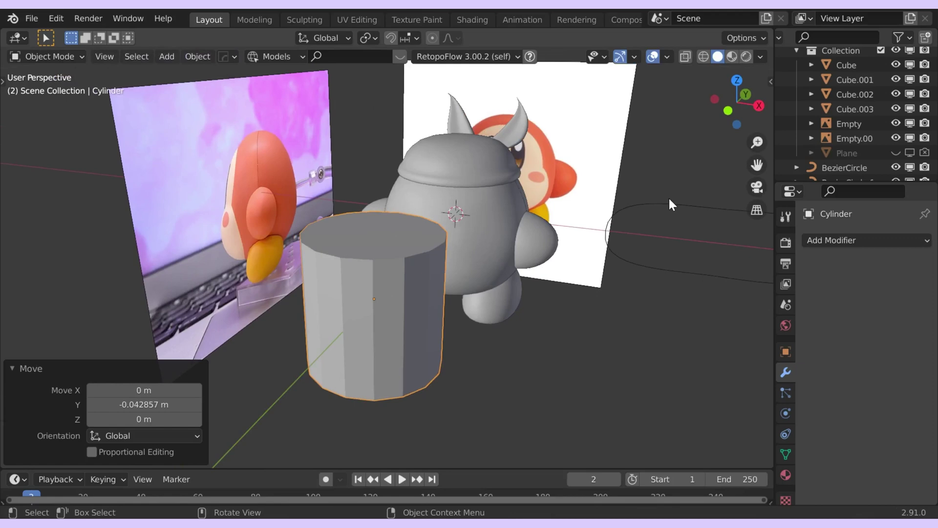
Scale the cylinder down in X and Y into a thin pole and adjust its length along Z
key(s)
key(shift+z)
click(462, 263)
key(s)
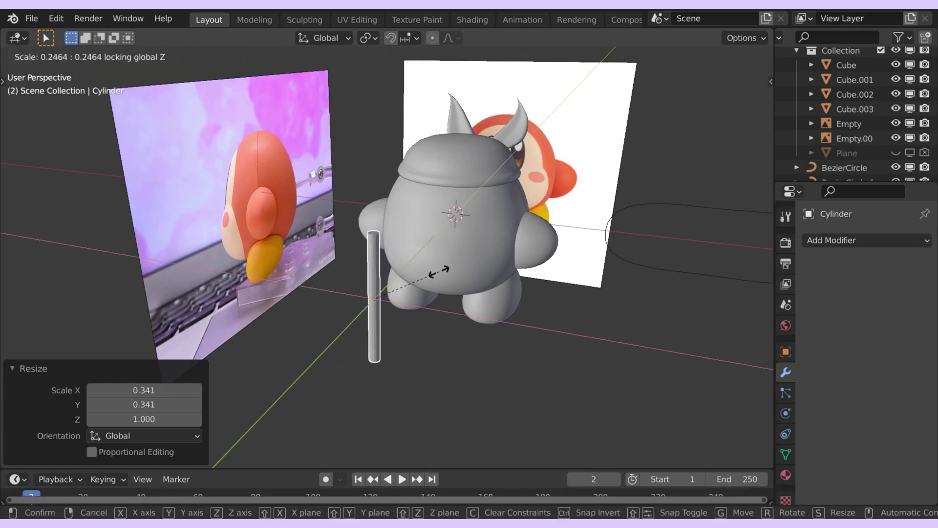
click(463, 270)
key(s)
key(z)
click(547, 269)
In the front view, move the pole over the character's hand, about -0.018 m in X and -0.004 m in Z
middle_drag(542, 266, 440, 291)
key(grave)
click(421, 260)
key(g)
click(452, 269)
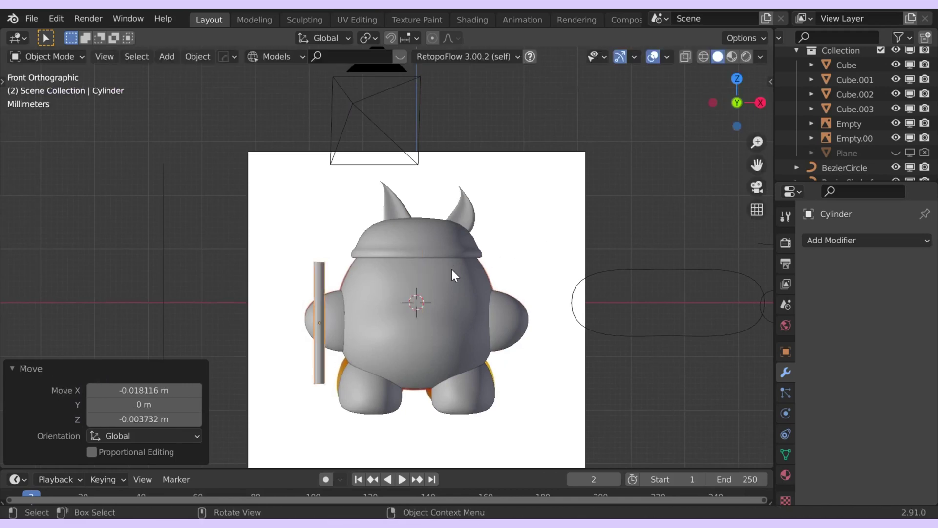
Lengthen the pole along Z, save the file and apply the pole's scale
key(s)
key(z)
click(634, 223)
key(ctrl+s)
key(ctrl+a)
click(632, 224)
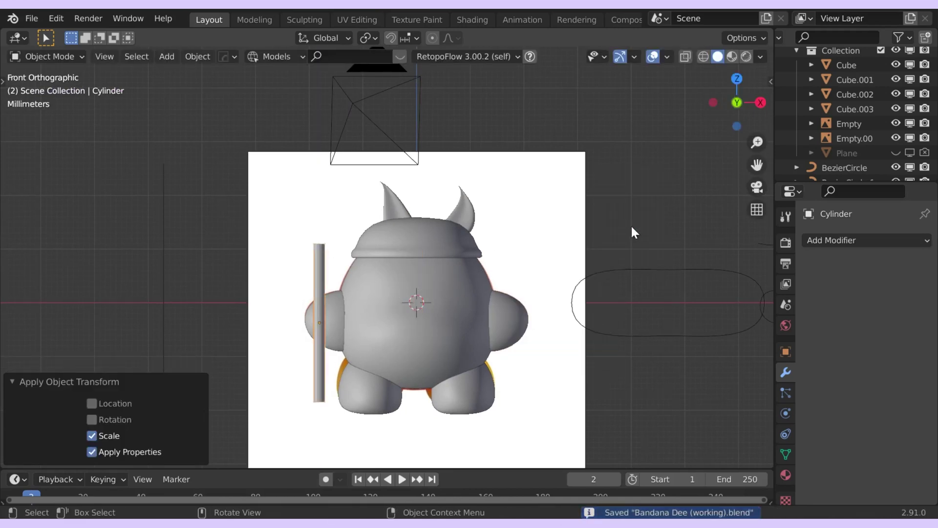
Reposition the pole along the Y axis relative to the character's hand
middle_drag(632, 224, 576, 322)
key(g)
key(y)
click(575, 239)
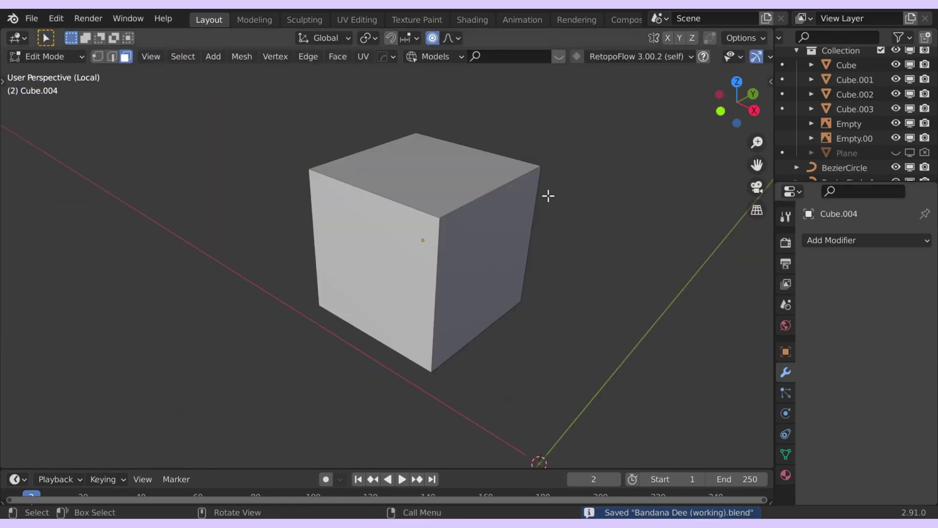
Add one centred loop cut to the cube and scale its front face down to about 0.12
key(ctrl+r)
click(413, 237)
right_click(413, 237)
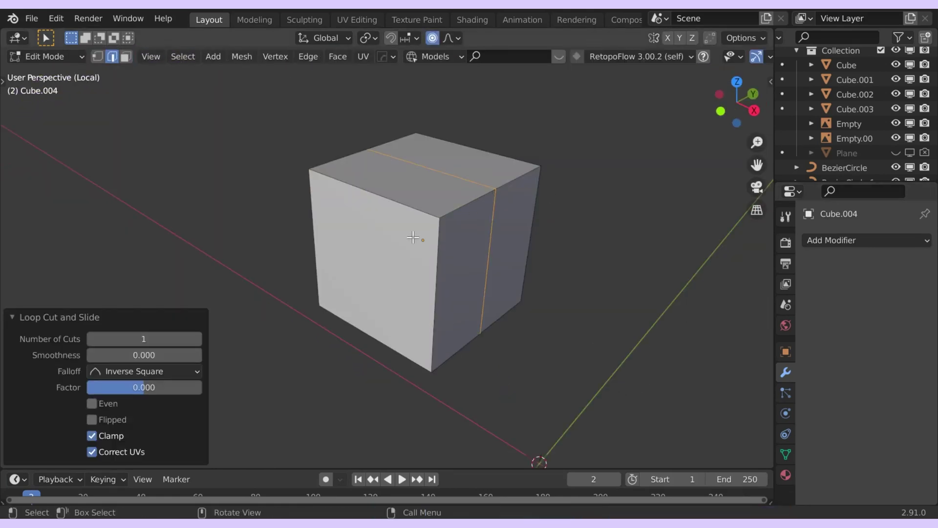
key(3)
click(413, 237)
key(s)
click(452, 208)
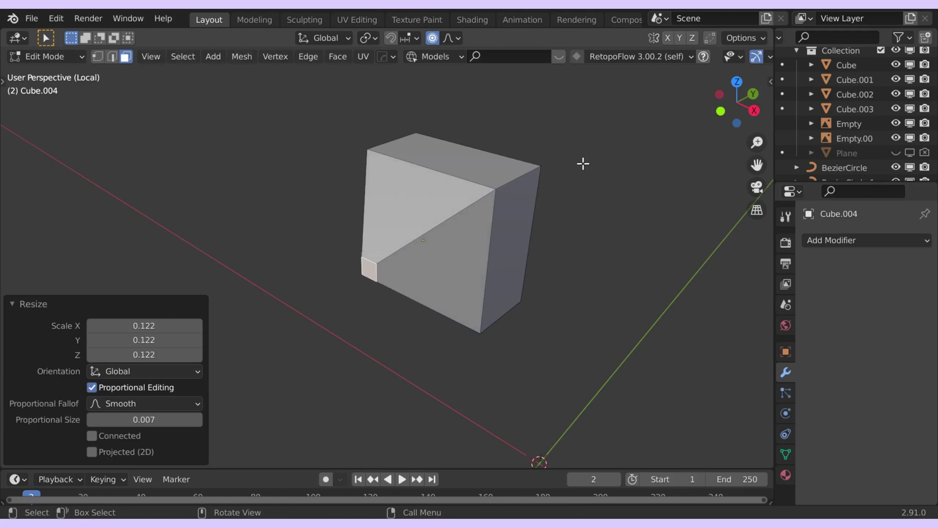
Scale down the cube's back face to taper the rear of the spear tip
key(s)
click(442, 228)
middle_drag(443, 227, 386, 218)
middle_drag(445, 206, 410, 218)
click(415, 208)
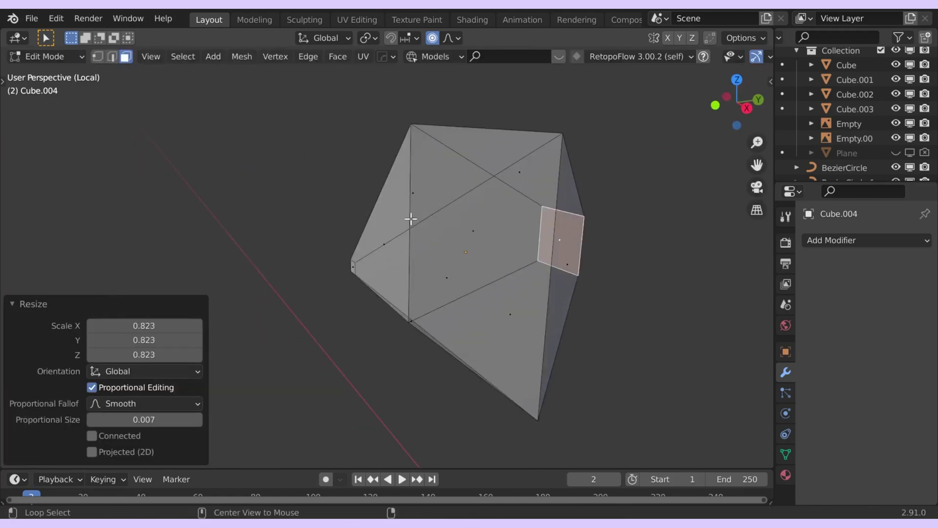
Move the small front face about -0.015 m along Y to form a long point
click(357, 266)
key(alt+z)
middle_drag(386, 258, 345, 310)
key(alt+z)
key(alt+z)
key(KP_3)
key(g)
key(y)
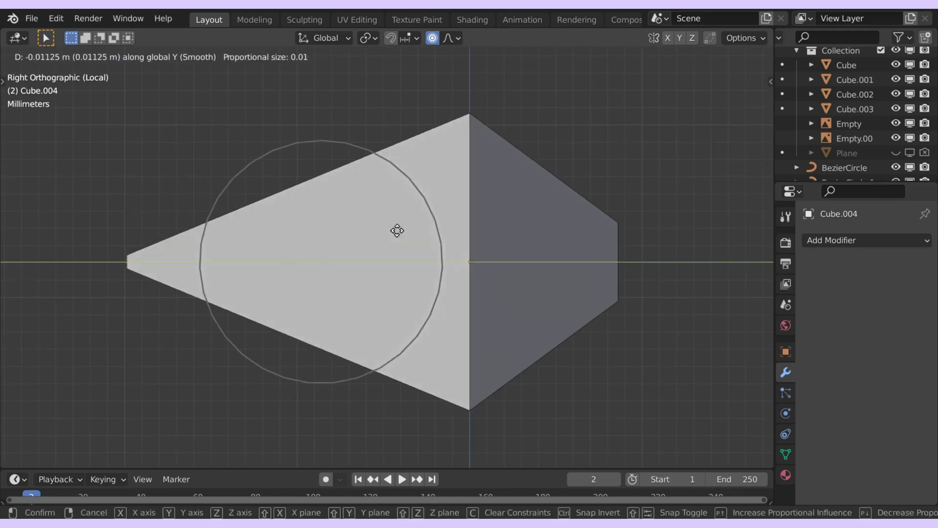
click(363, 230)
Rotate the spear tip 45° in the front view and return to editing its mesh
middle_drag(384, 192, 423, 268)
key(KP_1)
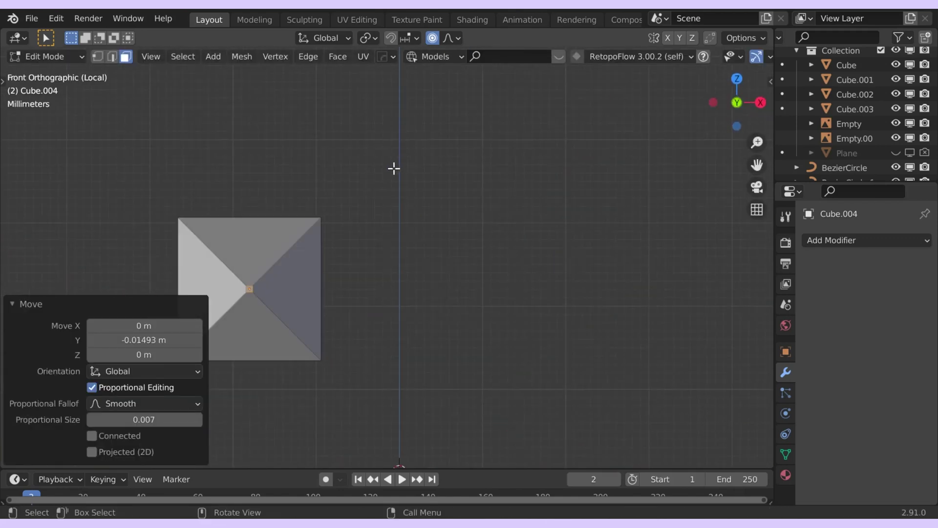
key(Tab)
key(r)
key(4)
key(5)
key(Return)
key(Tab)
Scale the middle vertices of the spear tip down to about 0.53 and save the file
middle_drag(525, 190, 401, 328)
key(KP_3)
key(s)
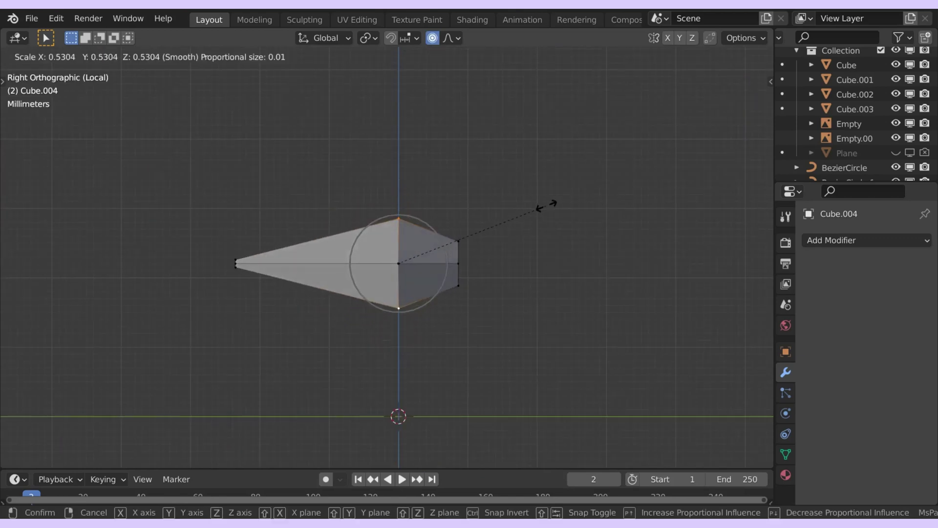
click(546, 206)
key(ctrl+s)
Scale the vertices at the spear tip's blunt end to 0.520 and save the file
drag(491, 222, 440, 304)
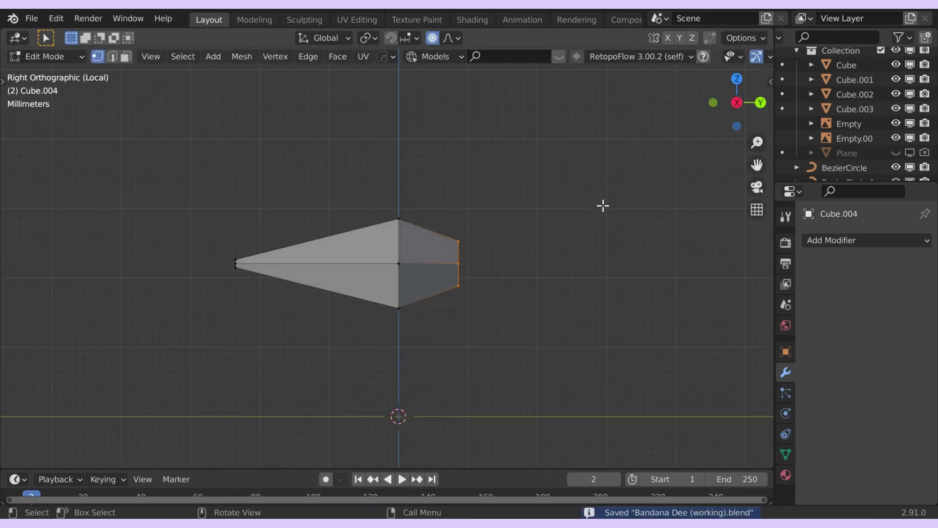
key(s)
click(534, 232)
key(ctrl+s)
middle_drag(508, 235, 397, 237)
key(grave)
click(351, 231)
key(grave)
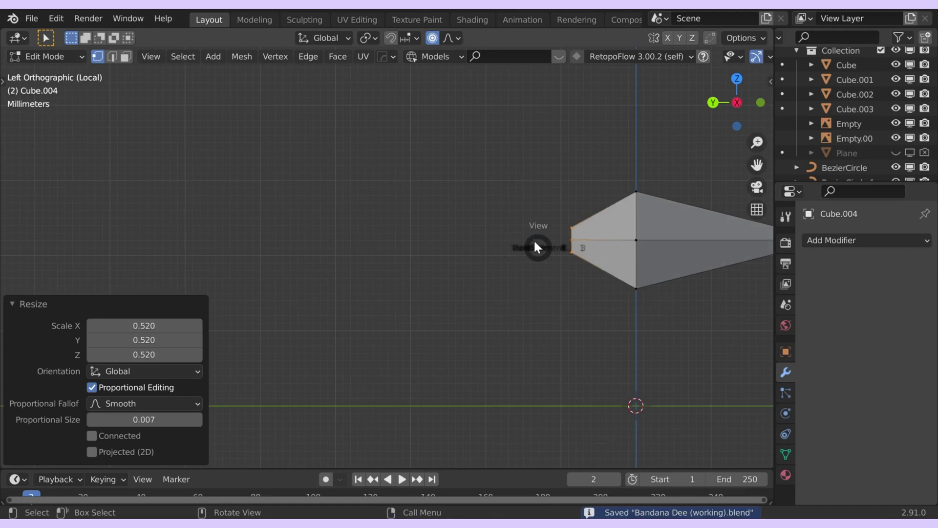
click(459, 215)
drag(524, 183, 442, 238)
middle_drag(440, 238, 297, 239)
key(grave)
click(346, 239)
shift+middle_drag(611, 195, 488, 224)
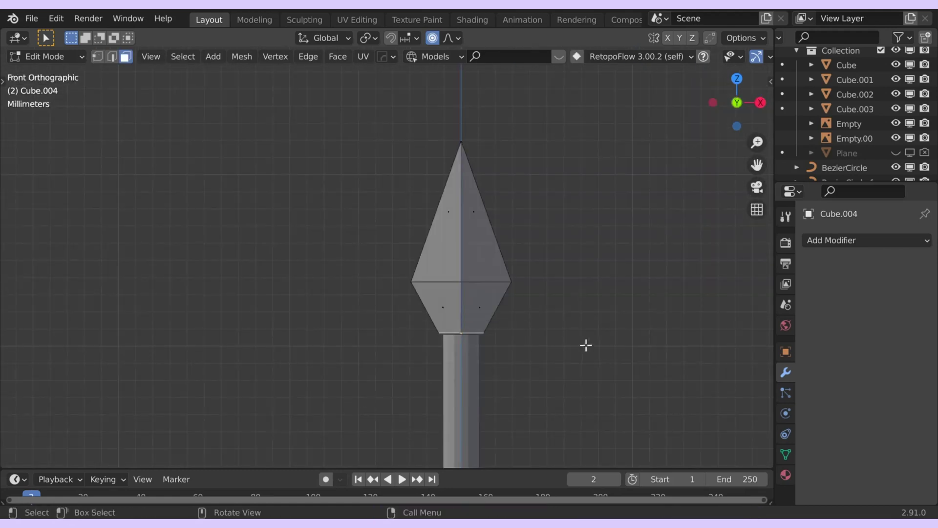
Turn off proportional editing and scale the spear tip's base face to fit the pole's upper end
key(s)
right_click(650, 319)
key(o)
key(s)
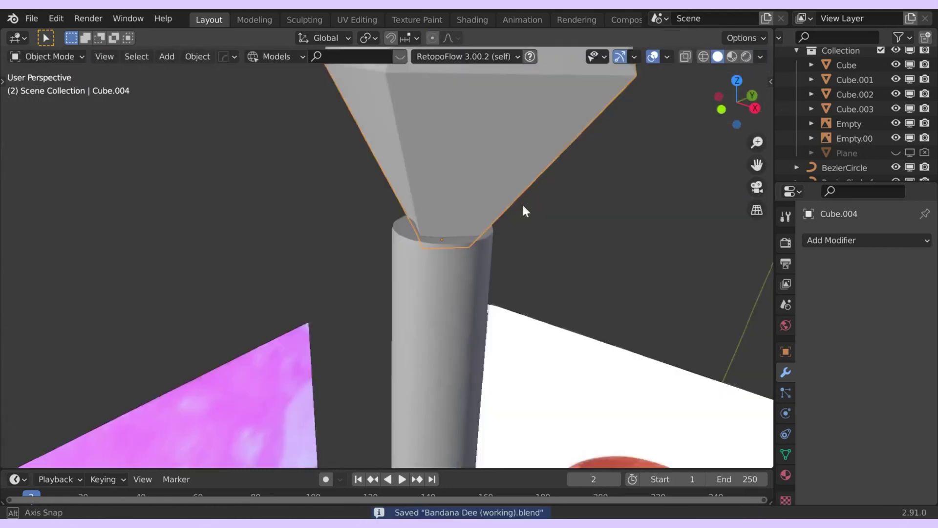
Extrude the ring of faces at the pole's upper end to form a wider collar
middle_drag(522, 210, 471, 289)
click(471, 284)
key(Tab)
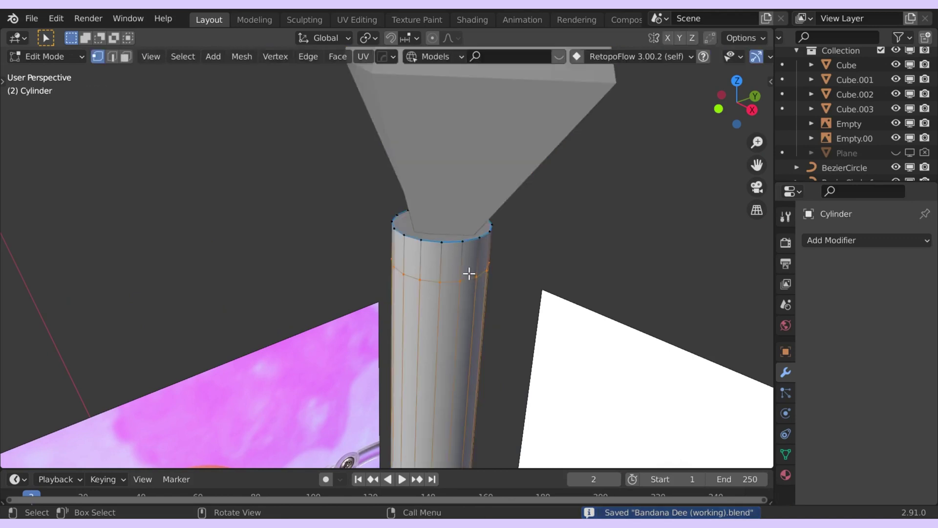
middle_drag(575, 226, 545, 226)
key(e)
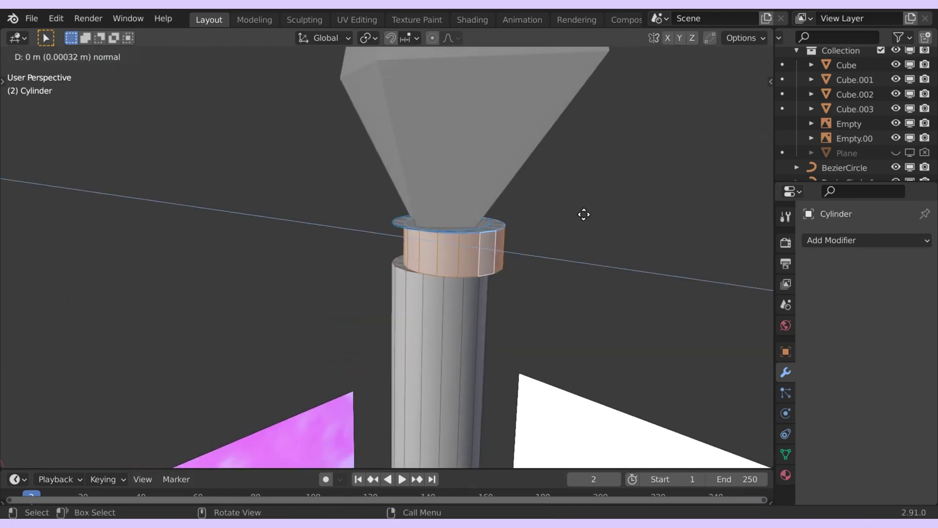
click(612, 211)
middle_drag(609, 211, 530, 226)
Enable snapping to edges and move the collar's upper edge loop along Z
key(2)
scroll(495, 234, up, 2)
click(391, 39)
click(410, 38)
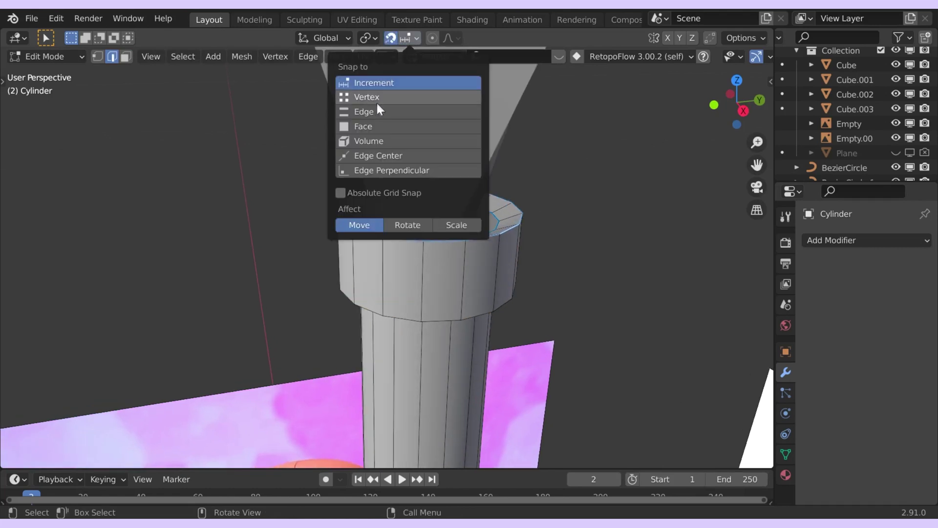
click(375, 111)
key(g)
key(z)
click(484, 255)
Move the collar's lower outer edge loop along Z with edge snapping
middle_drag(484, 262, 506, 166)
alt+click(483, 218)
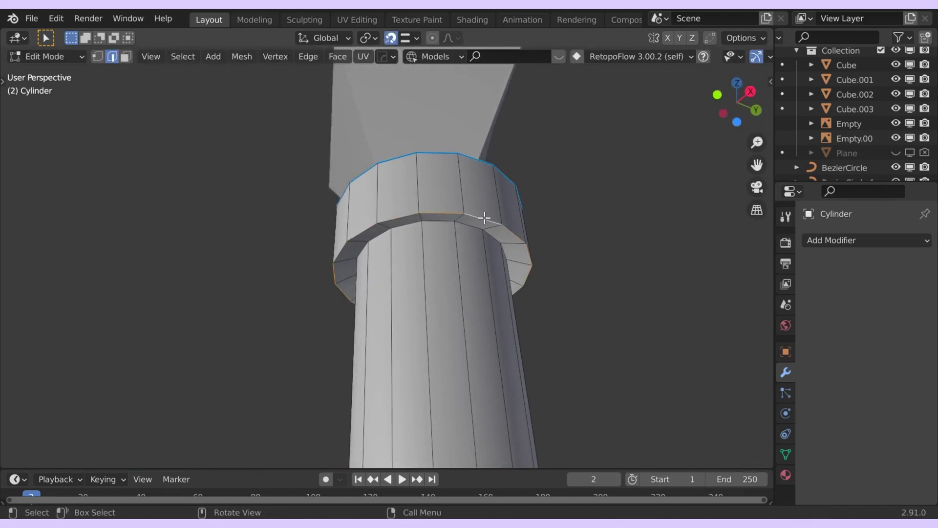
key(g)
key(z)
click(478, 228)
middle_drag(479, 229, 576, 272)
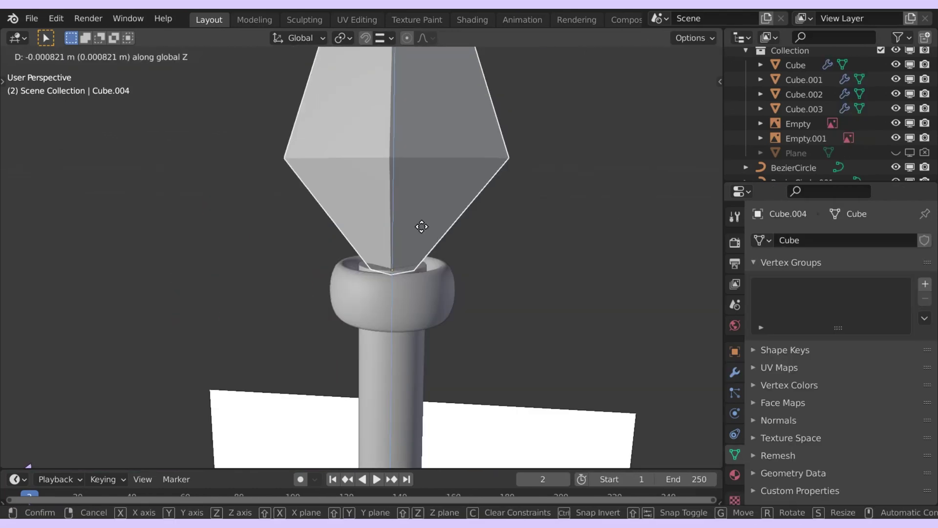
Lower the spear tip about 0.00075 m along Z into the collar and save the file
click(421, 225)
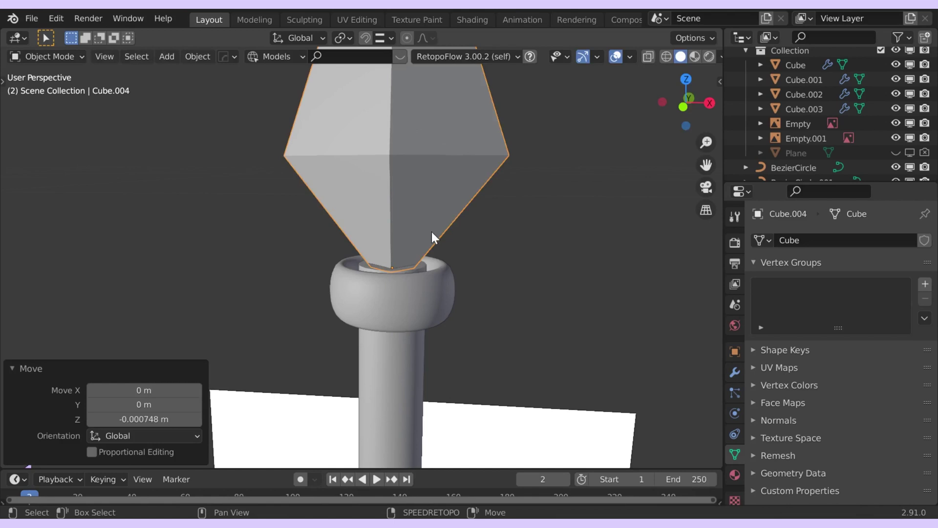
click(419, 291)
key(ctrl+s)
Scale the rounded collar below the spear tip and move it along Z
key(s)
click(546, 228)
key(g)
key(z)
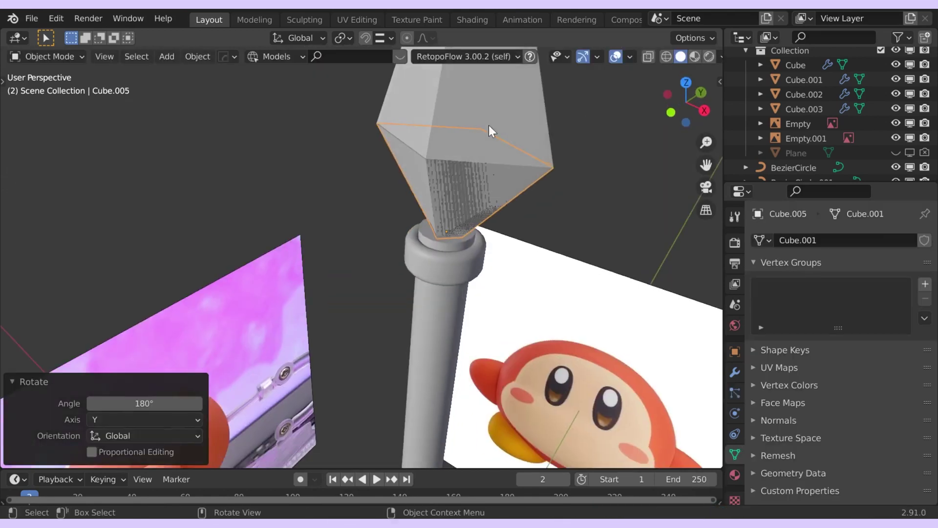
Scale the inverted copy of the spear tip's base to 0.606 and add a Solidify modifier to it
key(s)
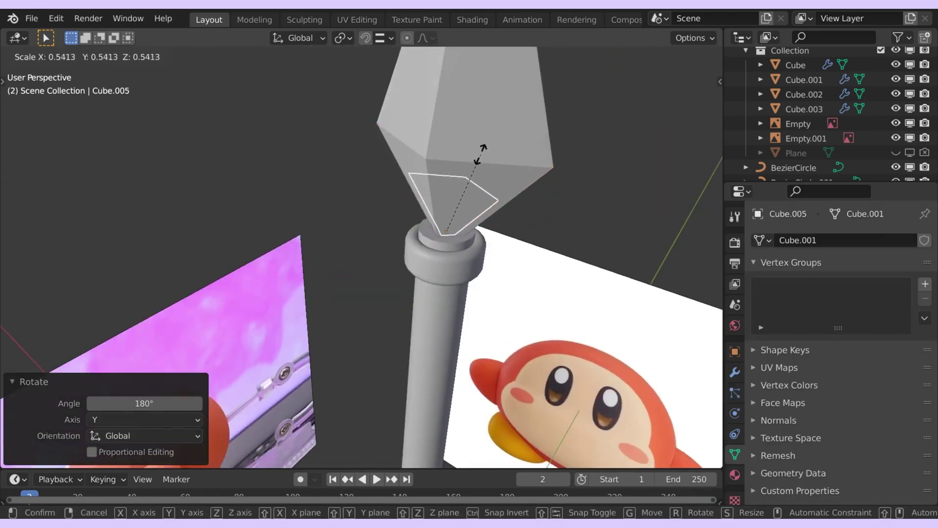
click(487, 141)
middle_drag(487, 141, 467, 124)
click(734, 371)
click(796, 240)
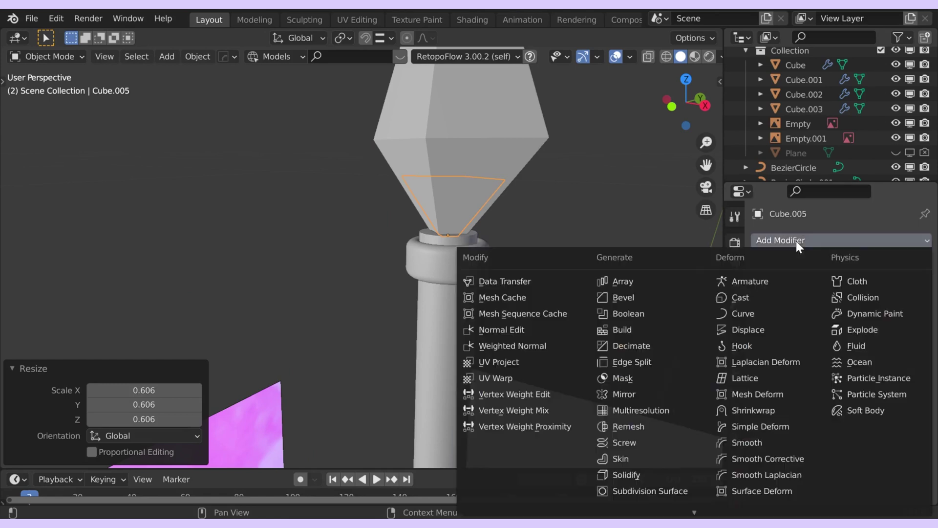
click(630, 474)
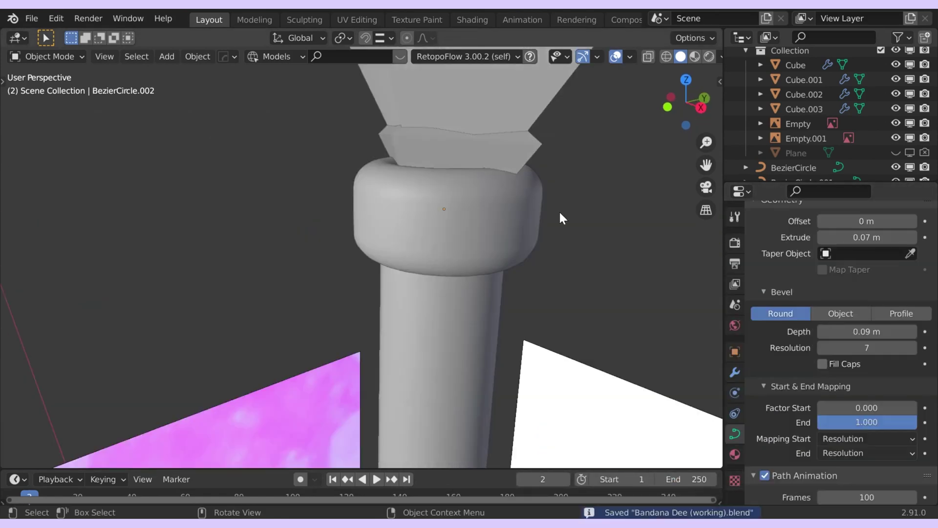
Duplicate the rounded collar about 0.00095 m down along Z and scale the copy to about 0.8
key(shift+d)
key(z)
click(577, 225)
key(s)
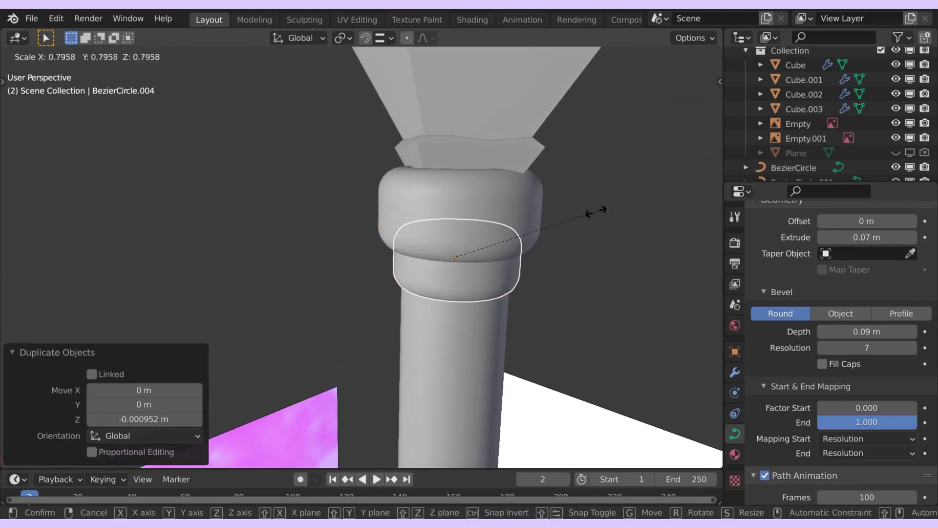
click(597, 209)
Raise the smaller collar copy about 0.0003 m along Z
middle_drag(596, 209, 540, 199)
key(g)
key(z)
click(542, 187)
Tilt the smaller collar in the right side view, shift it about 0.000025 m in Y, enlarge it slightly and save
key(KP_3)
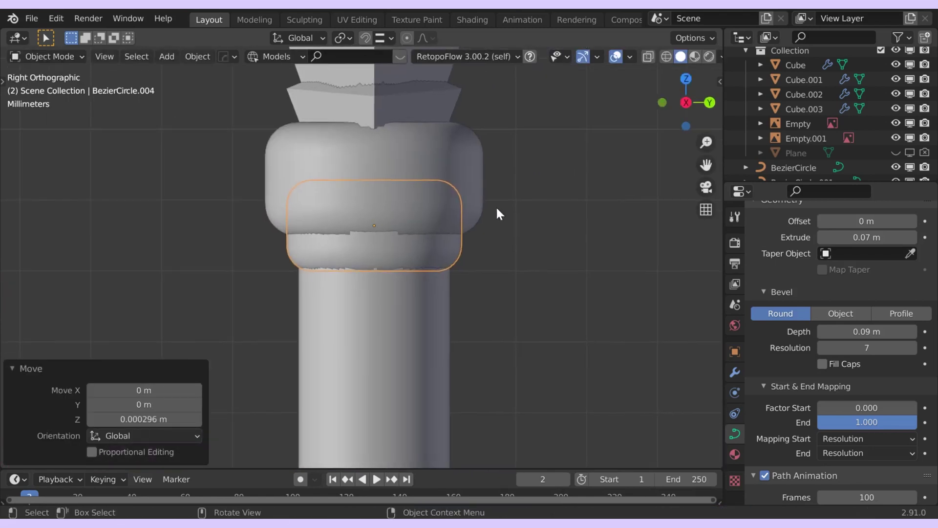
key(r)
click(567, 235)
key(g)
click(586, 237)
key(s)
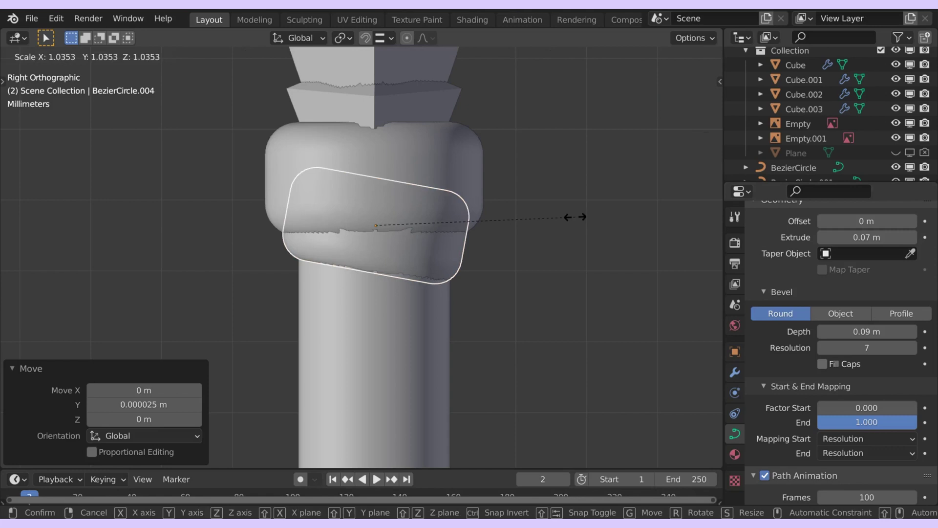
click(585, 217)
middle_drag(586, 216, 461, 227)
key(ctrl+s)
Duplicate the bandana's knot and both tails and raise the copies about 0.019 m along Z
scroll(483, 231, down, 8)
scroll(535, 275, down, 3)
key(ctrl+s)
scroll(439, 283, up, 5)
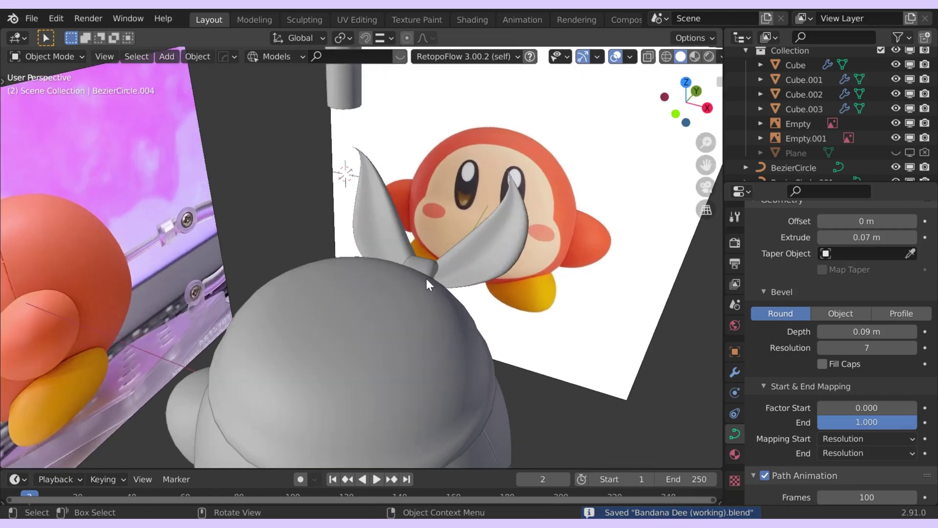
click(385, 264)
scroll(433, 292, up, 2)
key(shift+d)
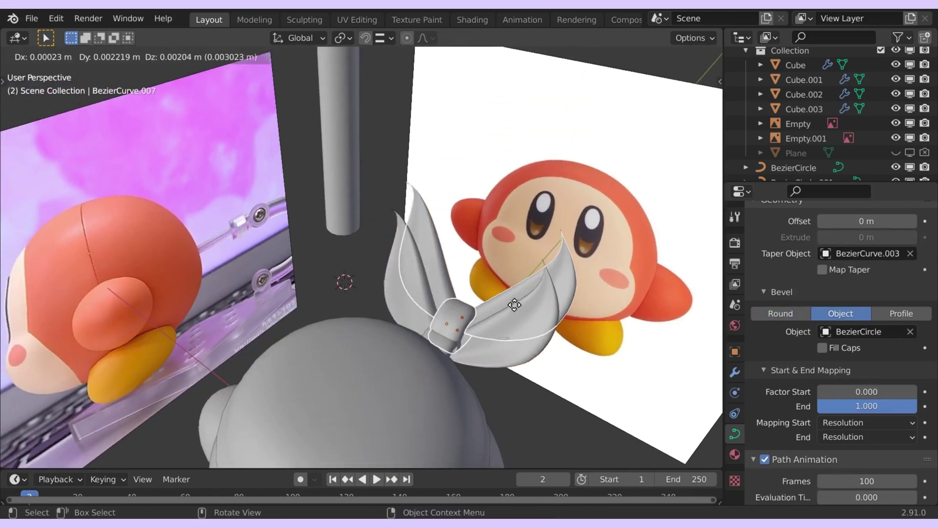
key(z)
click(525, 174)
In the right side view, move the duplicated knot and tails up beside the spear and rotate them 180°
shift+middle_drag(526, 174, 471, 332)
middle_drag(471, 332, 454, 312)
key(grave)
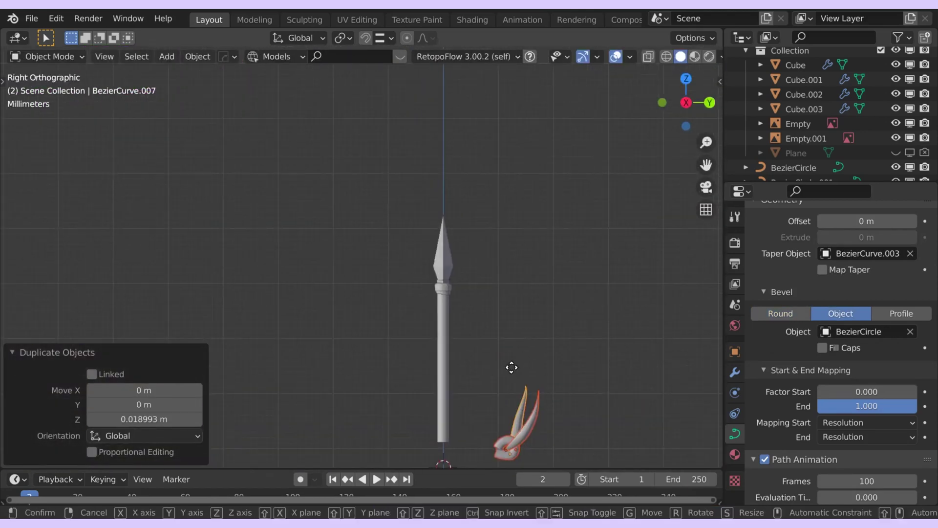
key(g)
click(497, 244)
text(r180)
key(Return)
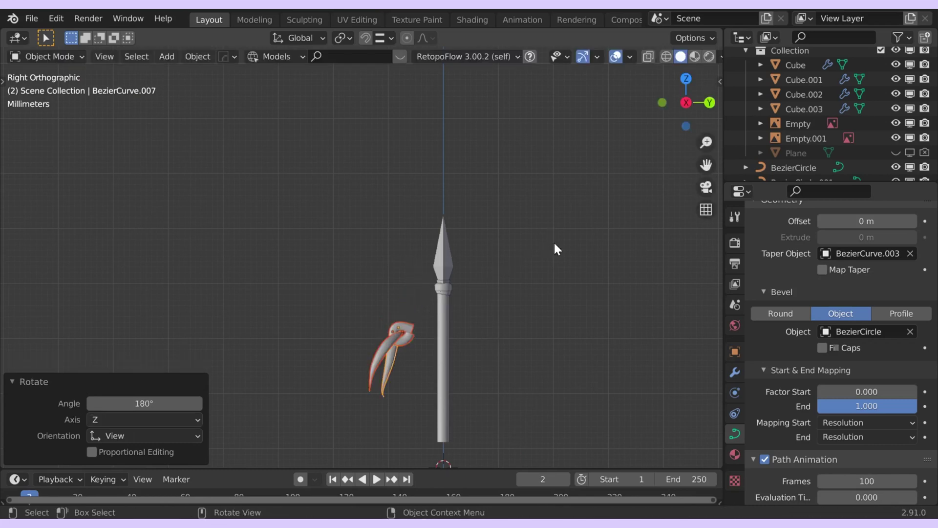
Move the duplicated knot and tails against the collar below the spear tip and scale them to fit
scroll(433, 279, up, 6)
key(g)
click(483, 214)
key(grave)
key(s)
click(444, 252)
key(g)
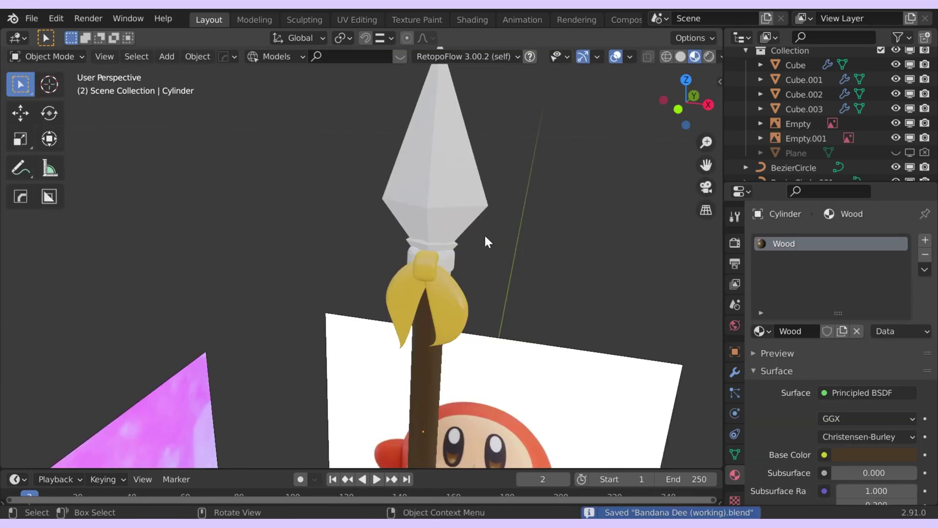
Assign the existing yellow material to the upper collar ring below the spear tip
mouse_move(485, 234)
middle_down()
mouse_move(435, 197)
mouse_move(433, 263)
middle_up()
click(433, 263)
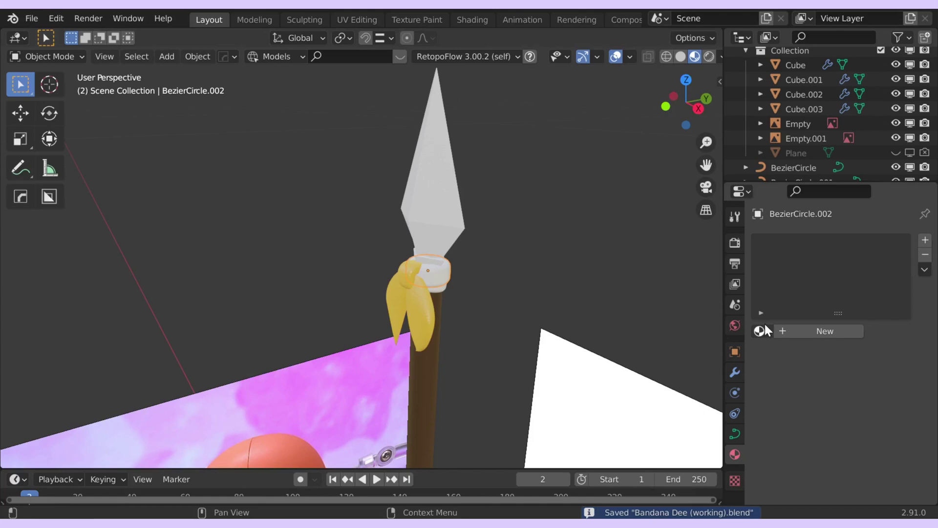
click(763, 331)
click(679, 371)
middle_drag(587, 201, 499, 202)
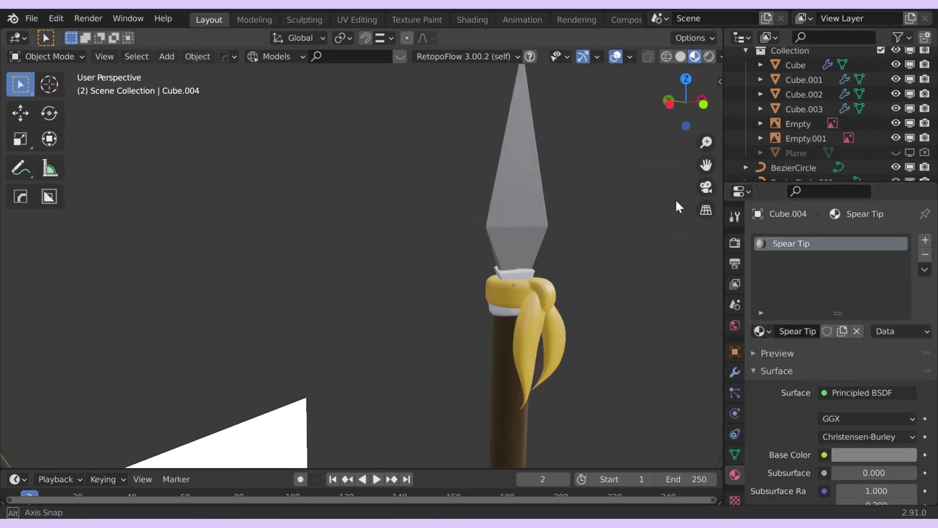
scroll(500, 203, up, 10)
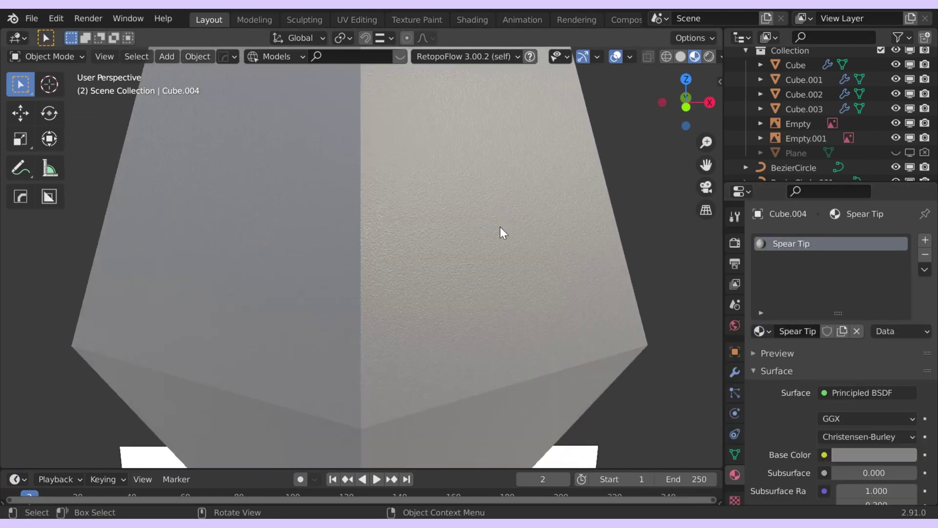
scroll(494, 240, down, 5)
click(734, 372)
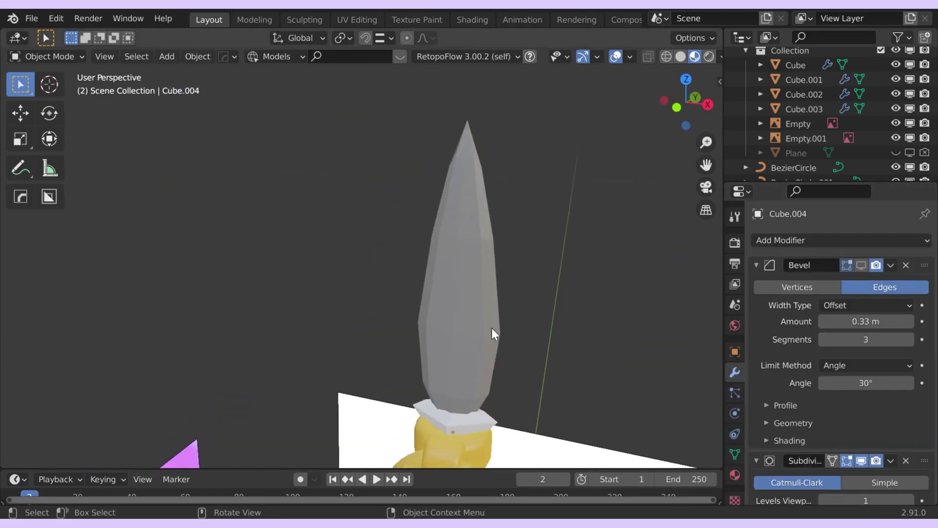
key(Tab)
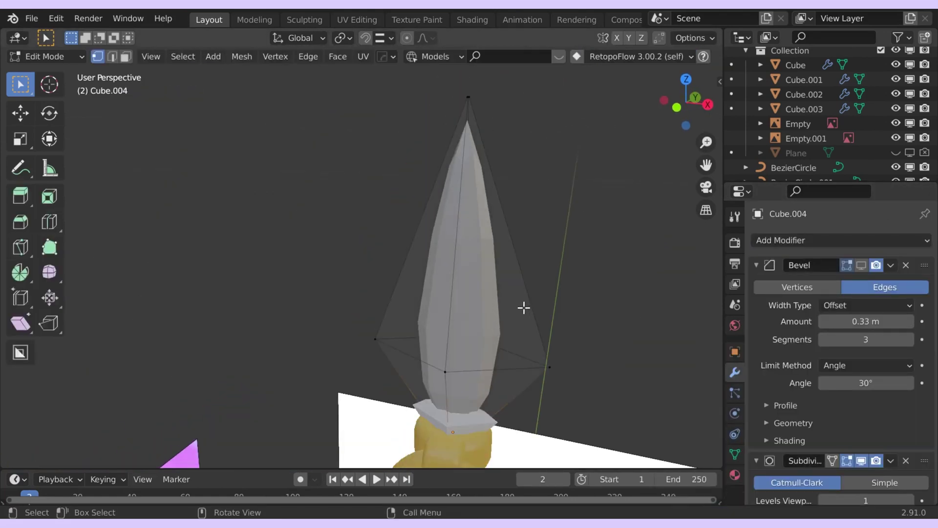
double_click(494, 372)
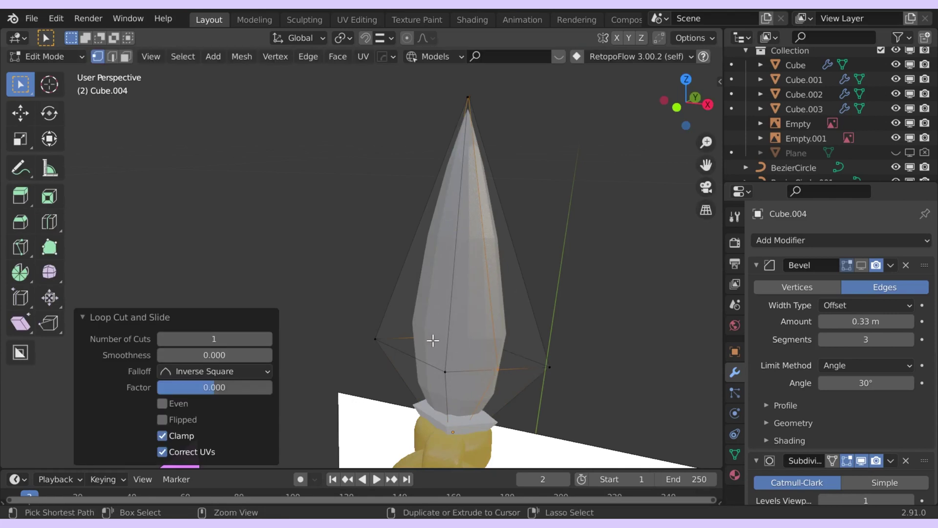
key(ctrl+z)
key(ctrl+r)
scroll(494, 363, up, 1)
double_click(494, 363)
key(s)
middle_drag(581, 331, 503, 315)
right_click(600, 328)
key(Tab)
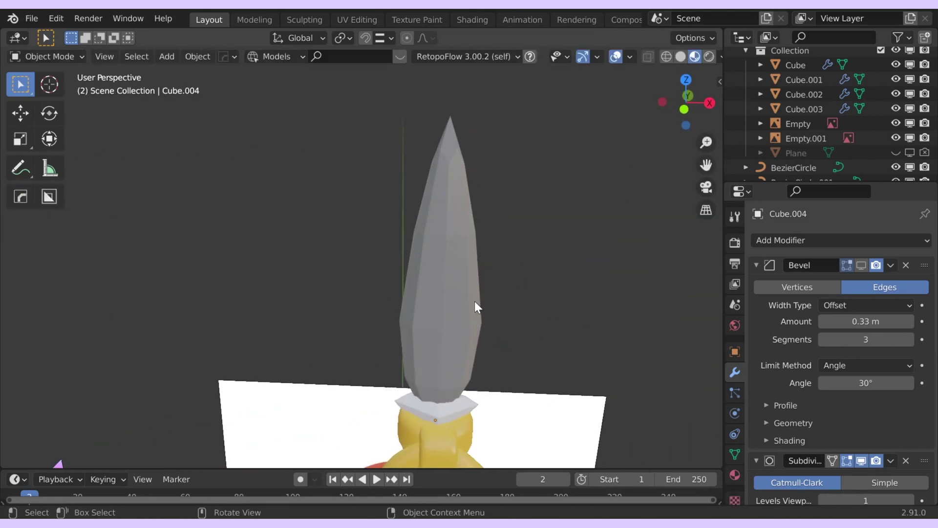
Add horizontal loop cuts just above and just below the spear tip's widest edge
key(Tab)
key(ctrl+r)
click(480, 266)
click(489, 366)
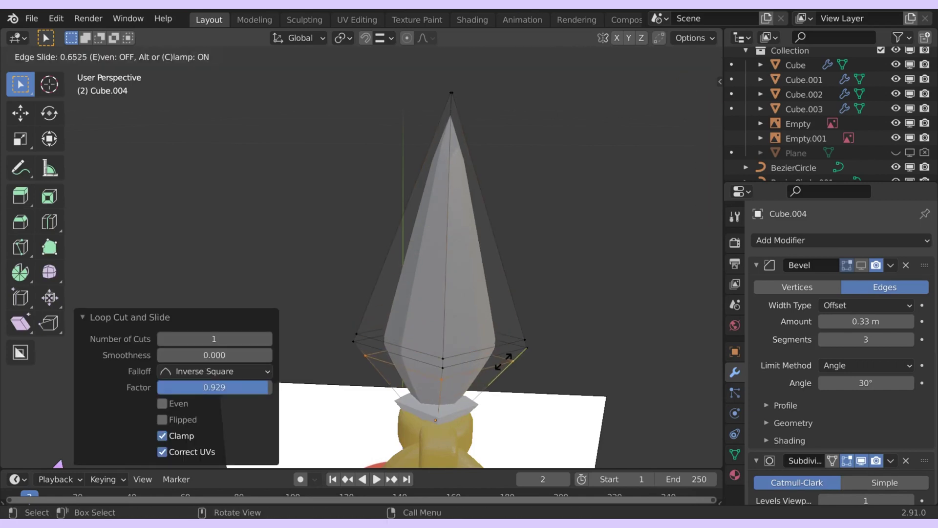
Add vertical loop cuts close to the spear tip's corner edges all around to sharpen them
click(479, 361)
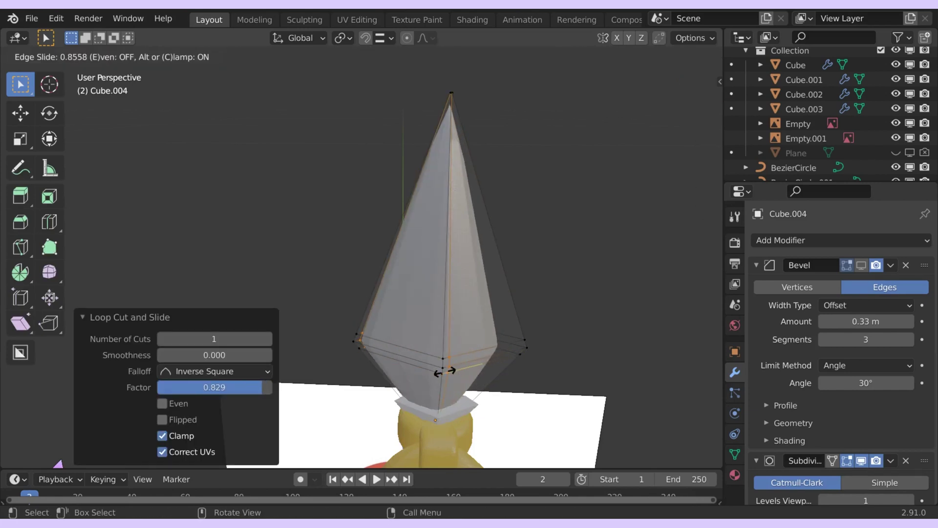
click(440, 370)
middle_drag(440, 370, 374, 325)
key(ctrl+r)
click(470, 358)
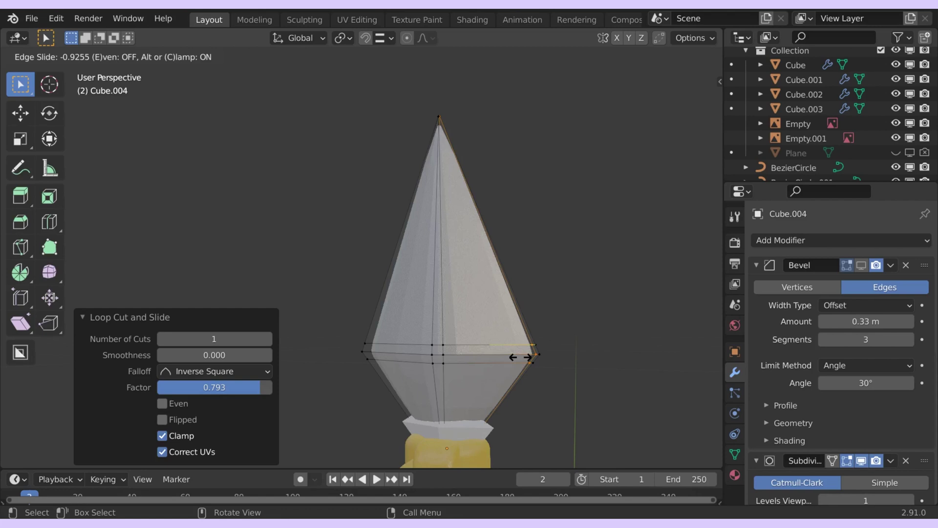
click(520, 357)
middle_drag(520, 357, 448, 355)
key(ctrl+r)
click(442, 355)
key(ctrl+r)
click(394, 345)
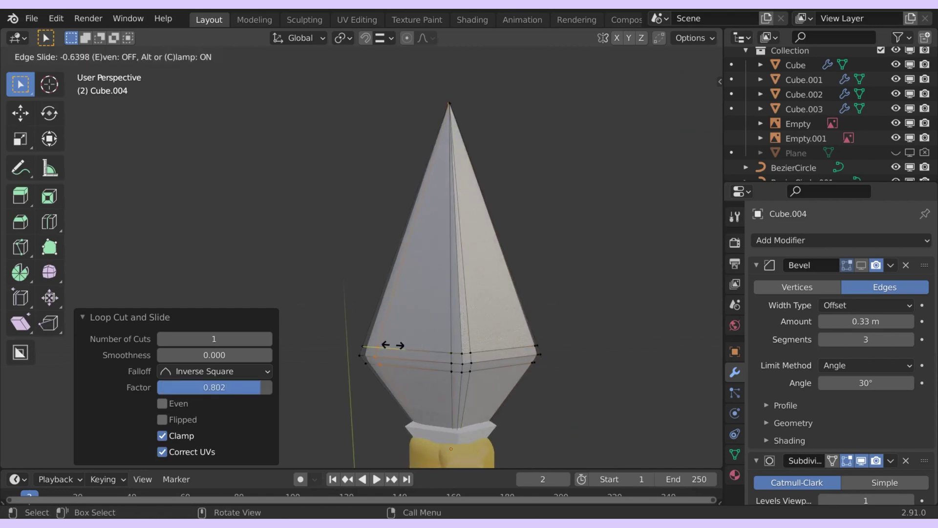
click(356, 347)
middle_drag(355, 347, 438, 352)
key(Tab)
middle_drag(491, 328, 875, 316)
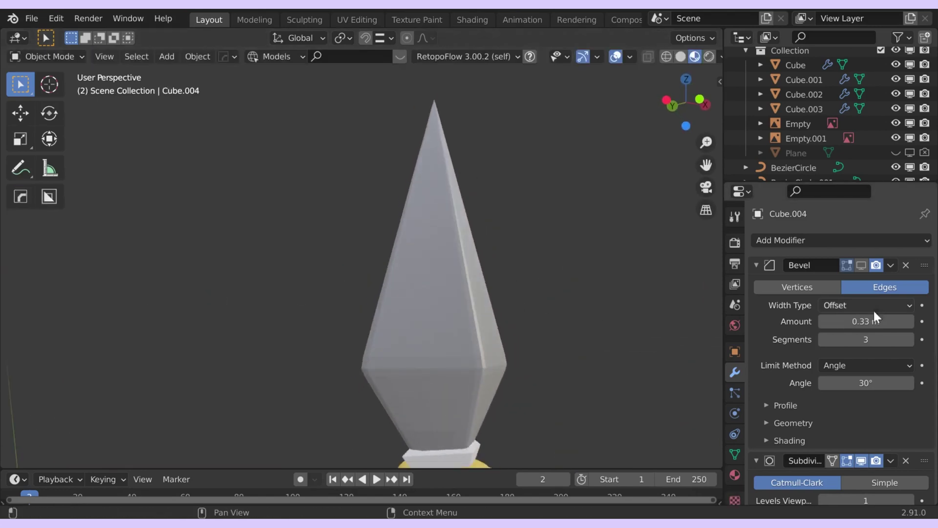
scroll(909, 386, down, 3)
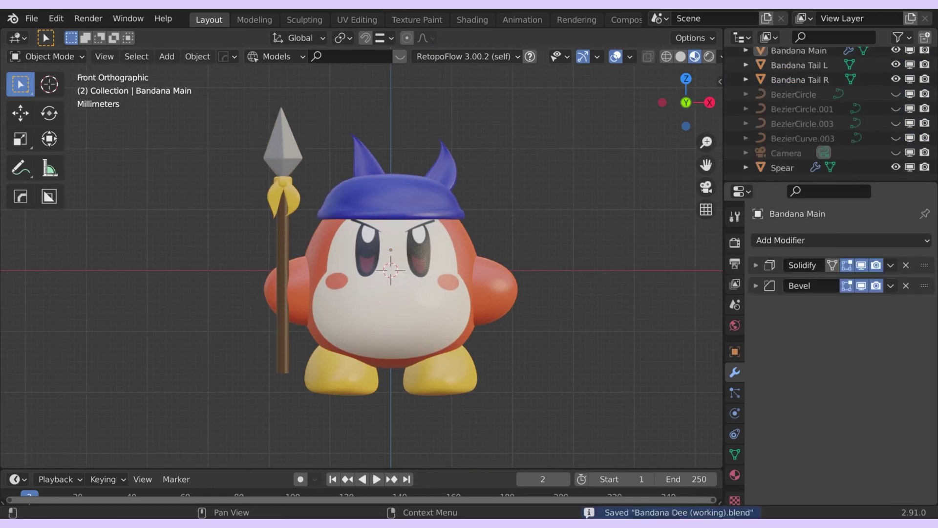
In the right side view, rotate the right foot about -41.2° and the left foot about 33.8°
click(387, 369)
key(r)
click(300, 344)
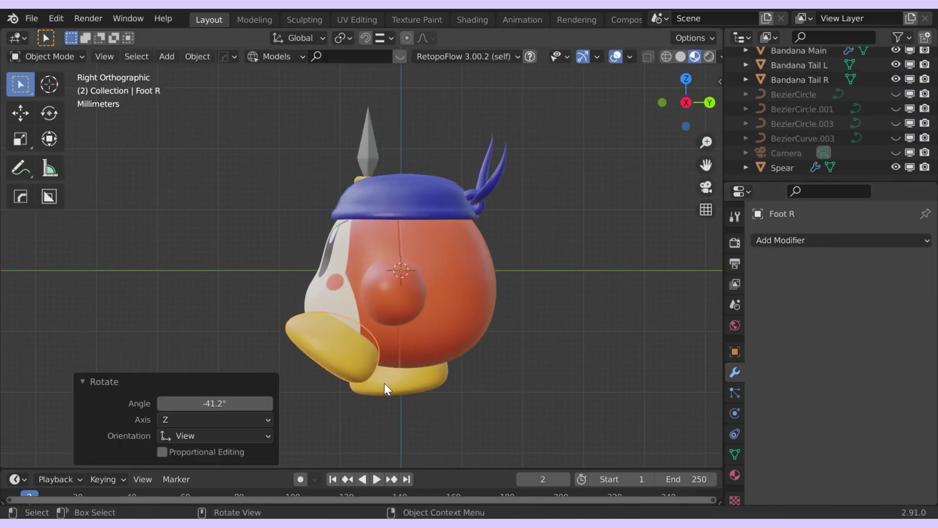
click(385, 388)
key(r)
click(521, 442)
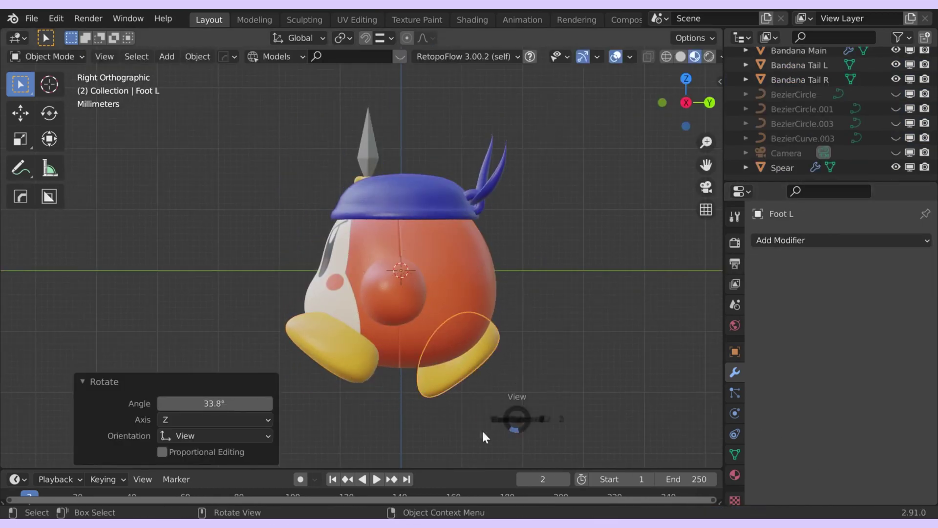
Lower the left foot slightly along Z and move it about -0.0018 m along Y
key(ctrl+KP_3)
key(KP_1)
key(g)
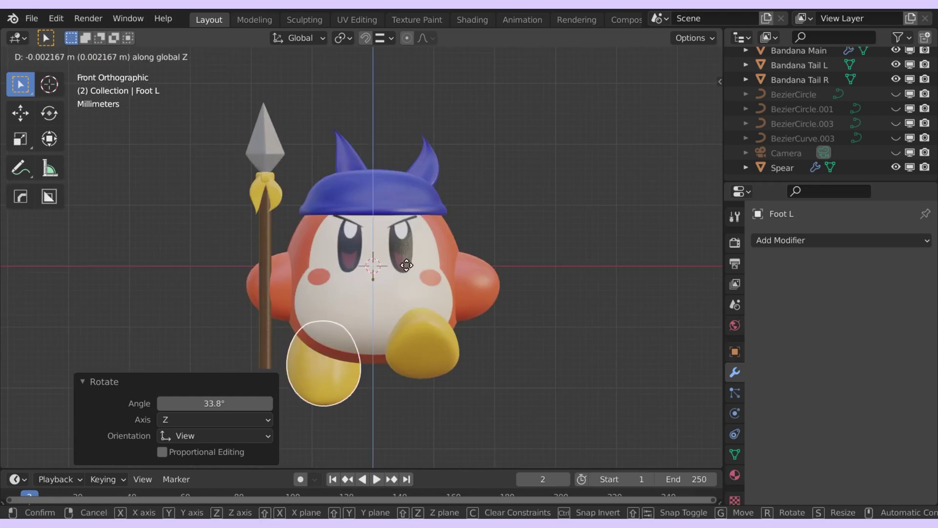
click(406, 264)
key(grave)
click(262, 276)
key(g)
key(y)
click(418, 284)
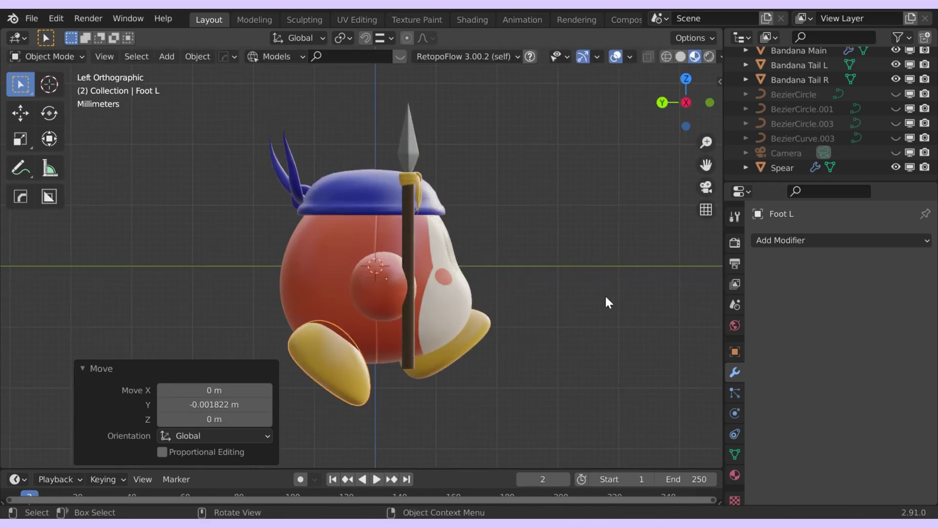
key(KP_1)
click(518, 247)
In the left side view, rotate the left foot further and move it about -0.0064 m in Y and -0.0079 m in Z
key(ctrl+KP_3)
click(310, 339)
key(r)
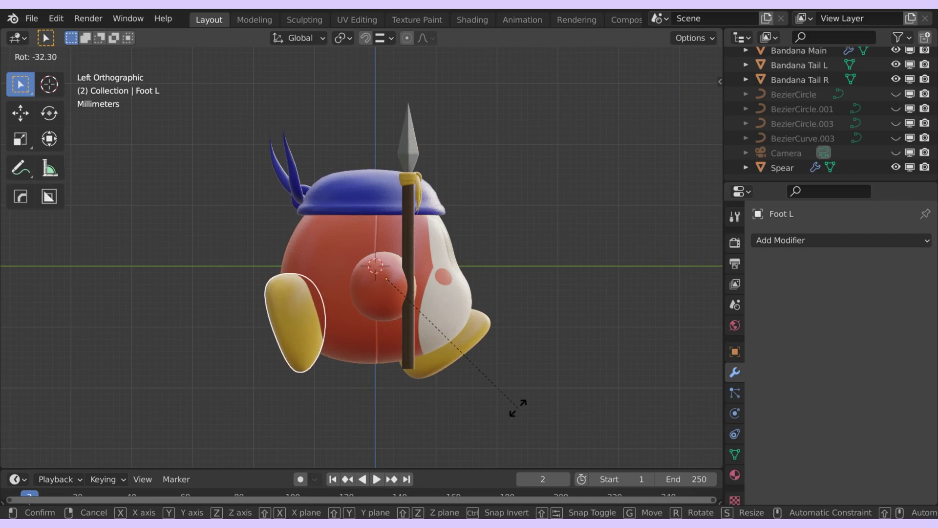
click(527, 320)
key(g)
click(542, 323)
In the front view, tilt the left foot and shift it about 0.0019 m along X and -0.0016 m along Z
key(KP_1)
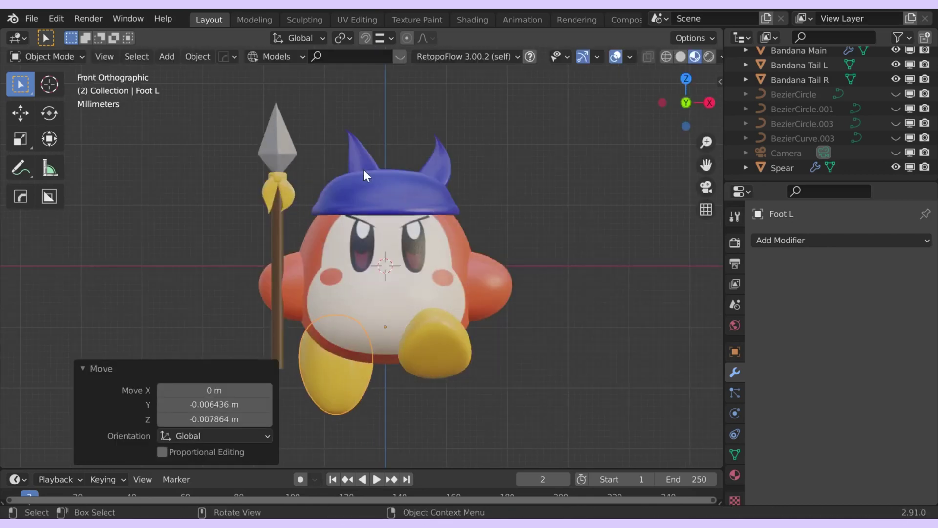
click(618, 362)
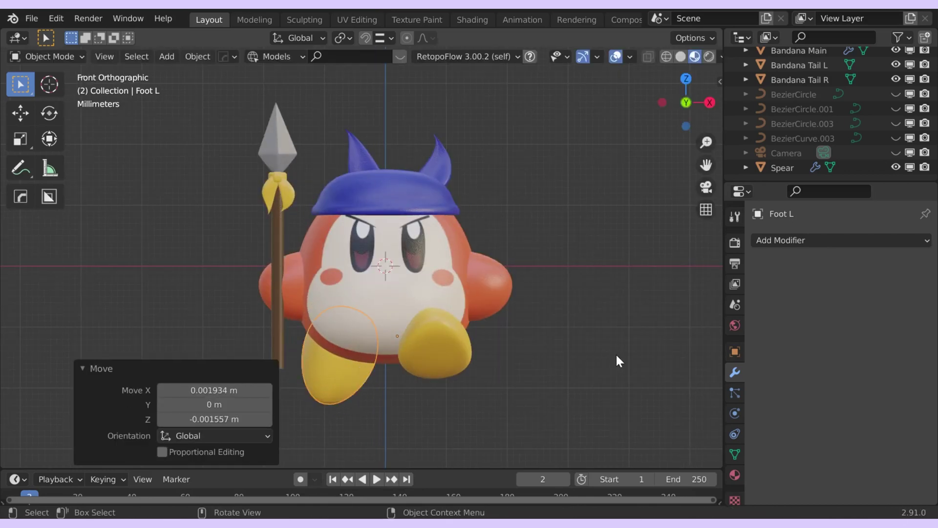
click(565, 227)
key(ctrl+KP_3)
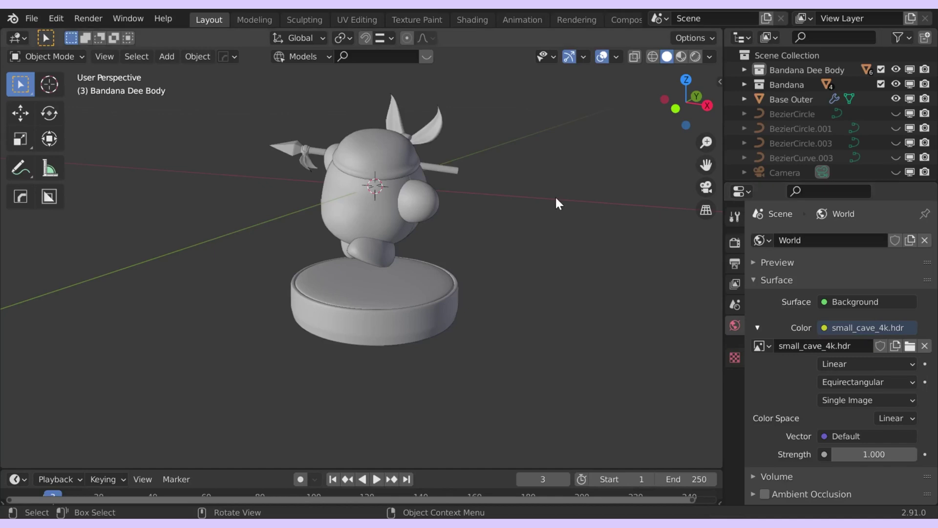
Add a cube, scale it down to a small block and place it on the round base beside the right foot
key(shift+a)
click(628, 196)
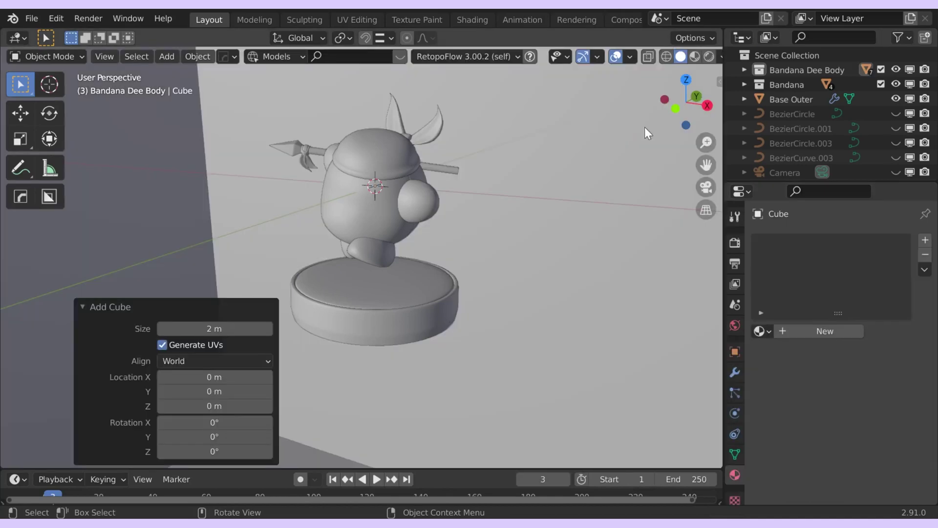
key(s)
click(443, 167)
key(s)
click(430, 159)
key(s)
click(440, 159)
key(g)
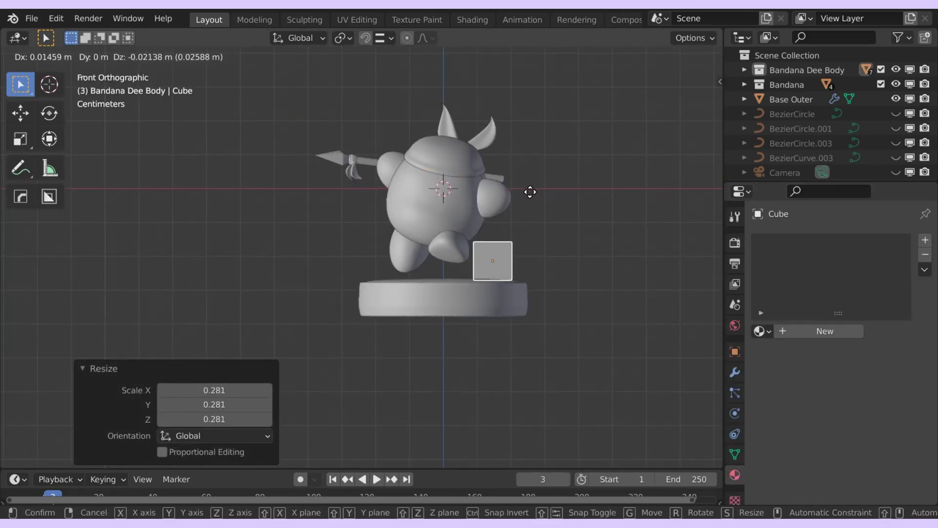
click(530, 192)
middle_drag(530, 193, 488, 245)
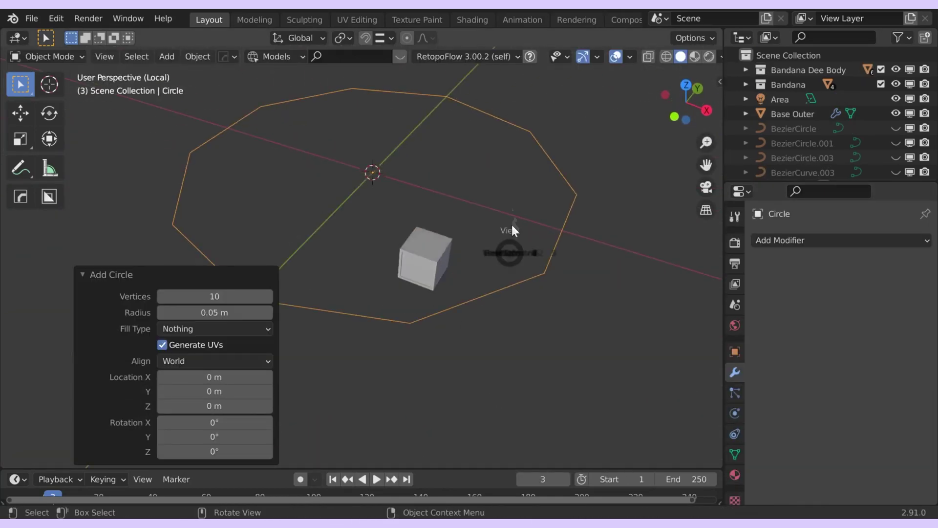
Select every other vertex of the 10-vertex circle in the top view and scale them to form a star outline
key(Tab)
shift+middle_drag(532, 235, 548, 229)
key(1)
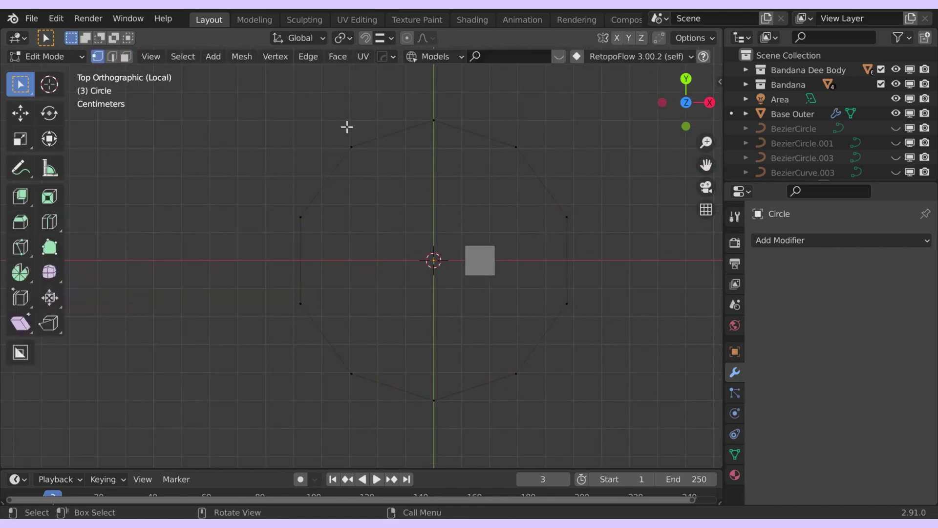
shift+click(303, 313)
key(s)
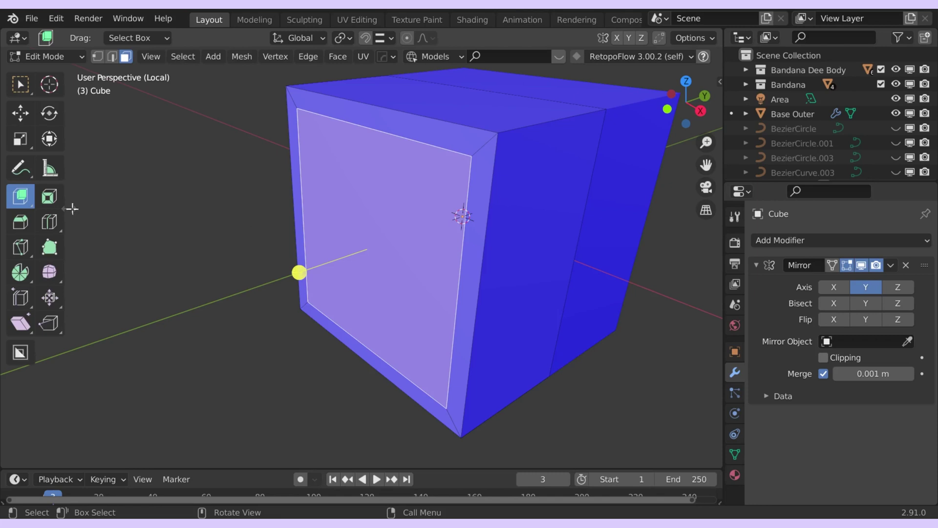
Extrude the cube's inset front face inward by about 0.00036 m
drag(21, 201, 64, 202)
drag(299, 273, 329, 262)
key(w)
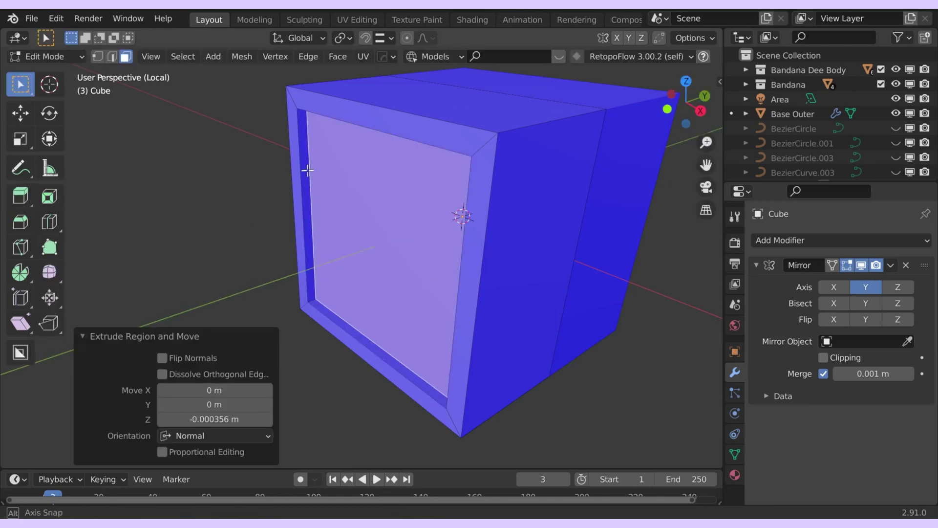
middle_drag(307, 170, 473, 122)
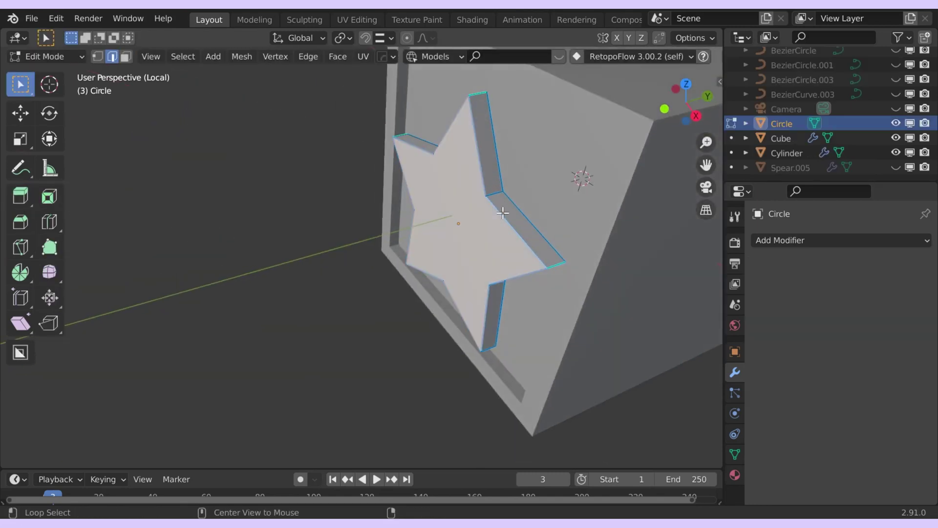
Bevel the star's front outline edges with 6 segments and a width of about 0.0053 m
key(ctrl+b)
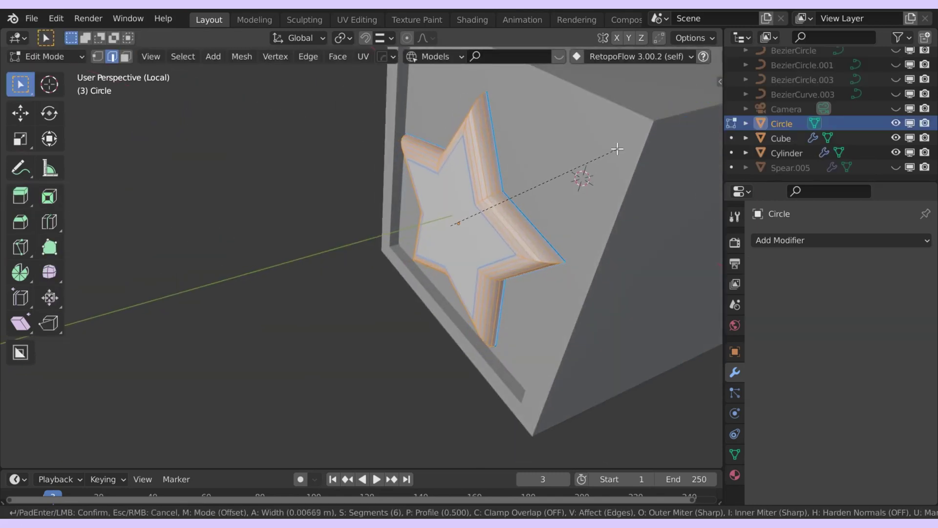
key(Escape)
middle_drag(540, 142, 480, 112)
middle_drag(470, 356, 601, 270)
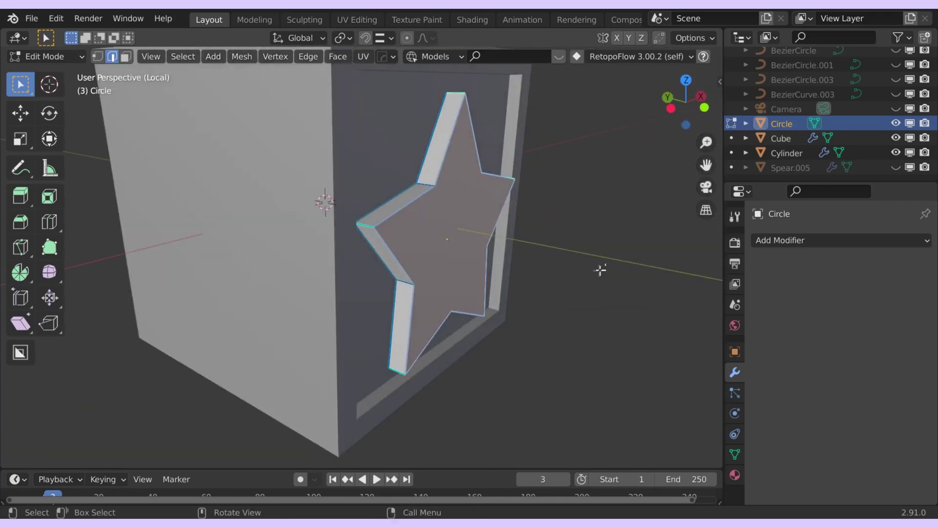
middle_drag(398, 377, 335, 314)
key(ctrl+b)
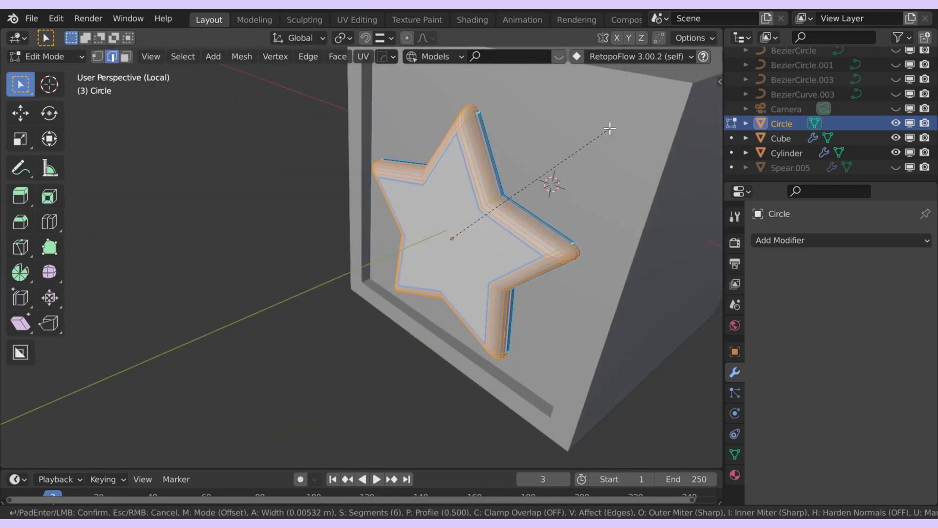
click(609, 124)
key(Tab)
middle_drag(395, 171, 469, 87)
Undo the latest edits made to the star
key(q)
click(392, 176)
key(ctrl+s)
click(391, 145)
scroll(391, 145, down, 3)
scroll(509, 191, up, 1)
scroll(509, 191, up, 2)
key(Tab)
key(ctrl+z)
key(ctrl+z)
key(ctrl+z)
key(ctrl+z)
key(ctrl+z)
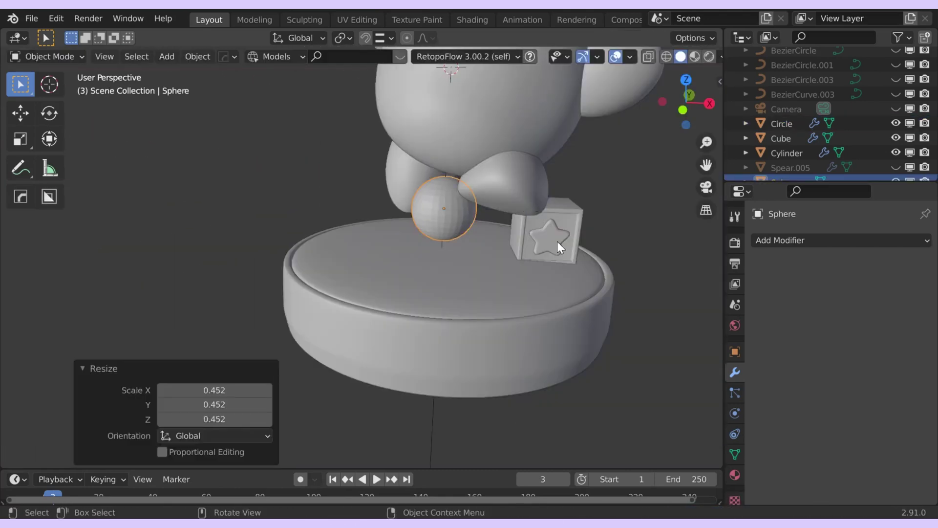
In the front view, scale the sphere down and place it on the base on the opposite side from the star block
key(KP_1)
key(g)
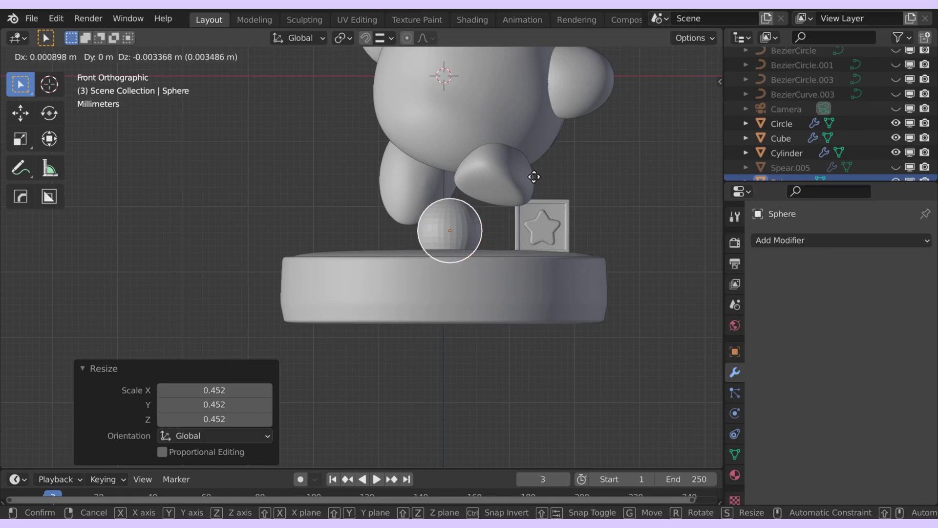
click(531, 176)
key(s)
click(409, 148)
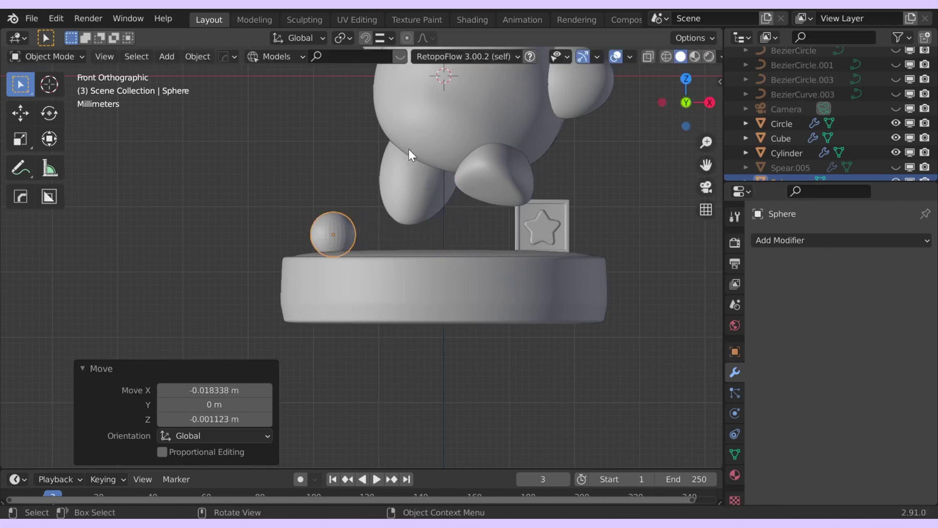
Isolate the sphere and push its top vertex down about 0.0025 m along Z using proportional editing with Sharp falloff
middle_drag(408, 149, 399, 208)
scroll(396, 220, up, 4)
key(KP_Divide)
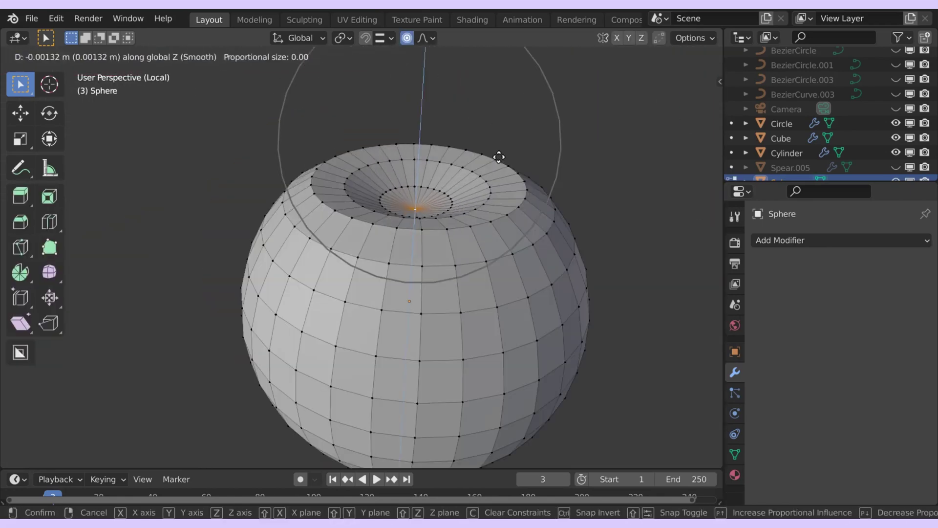
right_click(503, 157)
click(423, 38)
click(435, 165)
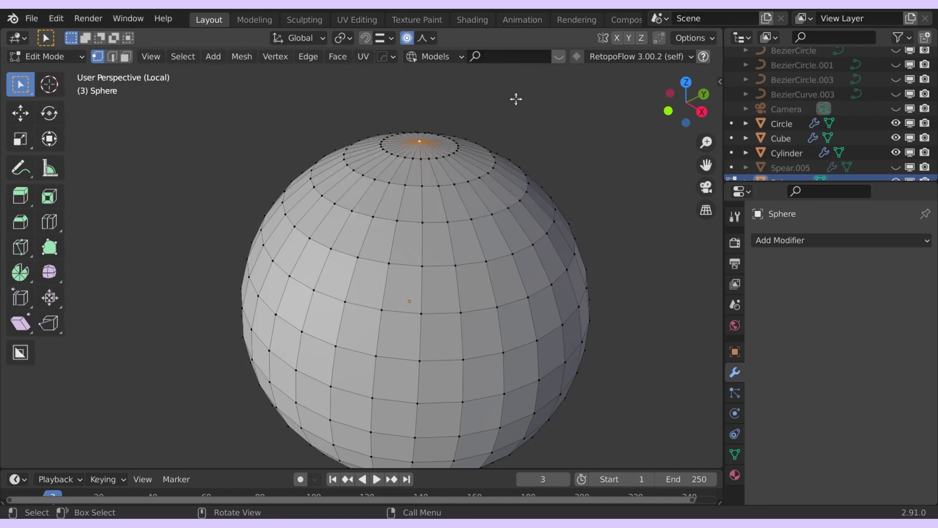
key(g)
key(z)
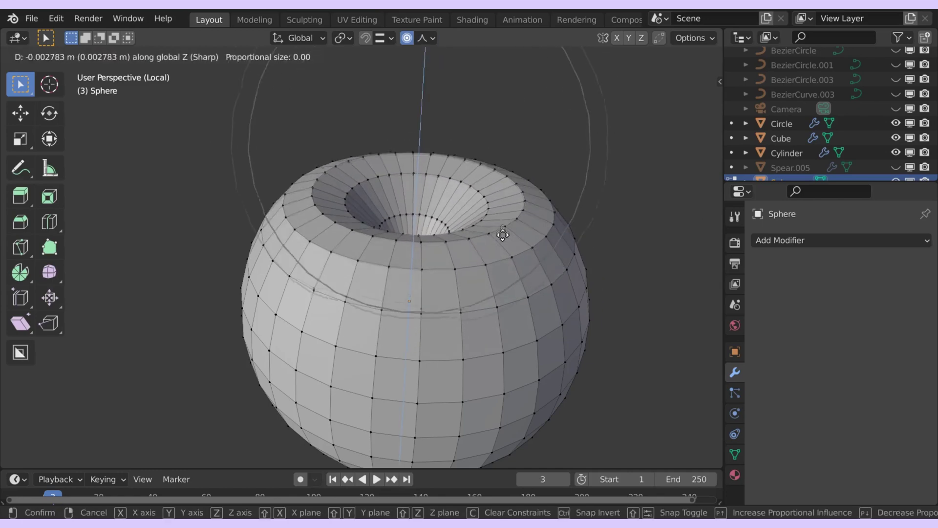
click(510, 220)
middle_drag(509, 220, 295, 218)
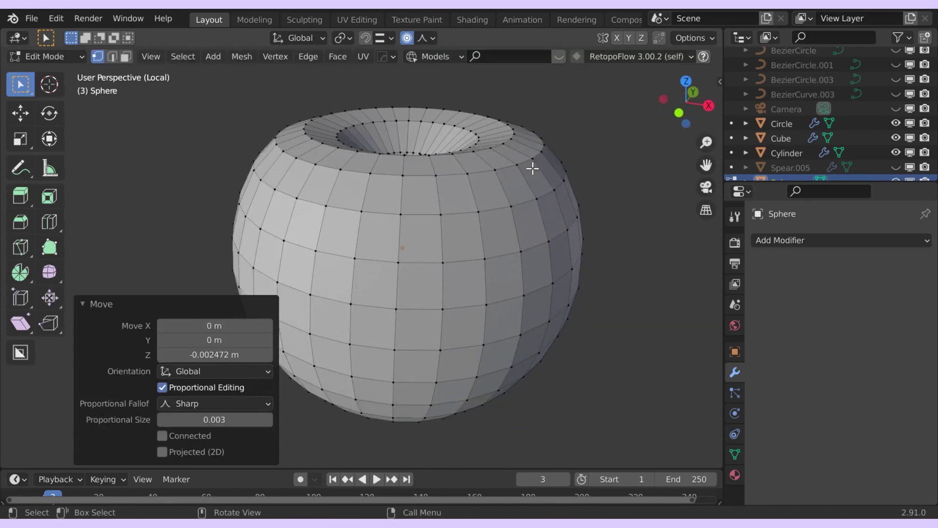
Add a Subdivision Surface modifier with viewport level 2 to the dented sphere and return to Object Mode
click(840, 239)
click(635, 486)
middle_drag(562, 196, 614, 150)
key(Tab)
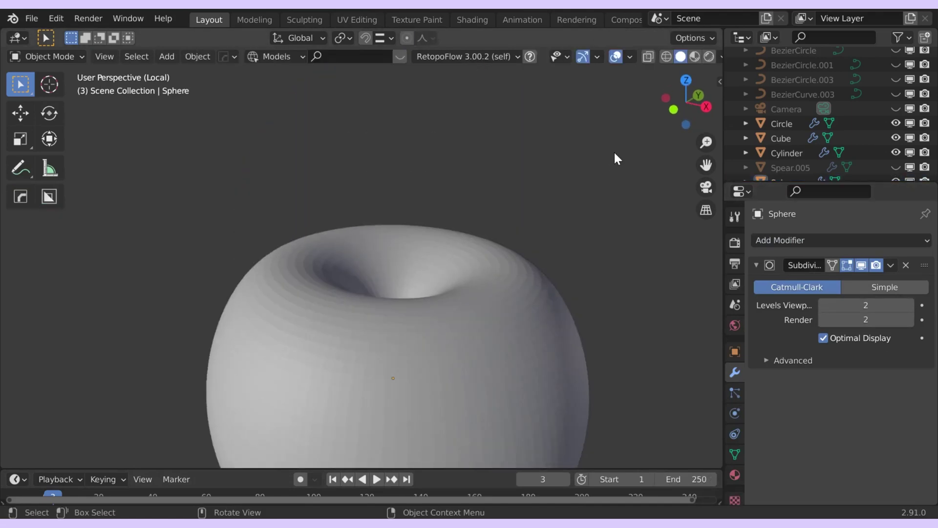
Add a mesh cylinder for the apple's stem and scale it down repeatedly toward the size of the apple
scroll(614, 151, down, 3)
mouse_move(489, 274)
middle_down()
mouse_move(500, 236)
mouse_move(499, 281)
middle_up()
scroll(508, 188, up, 2)
key(shift+a)
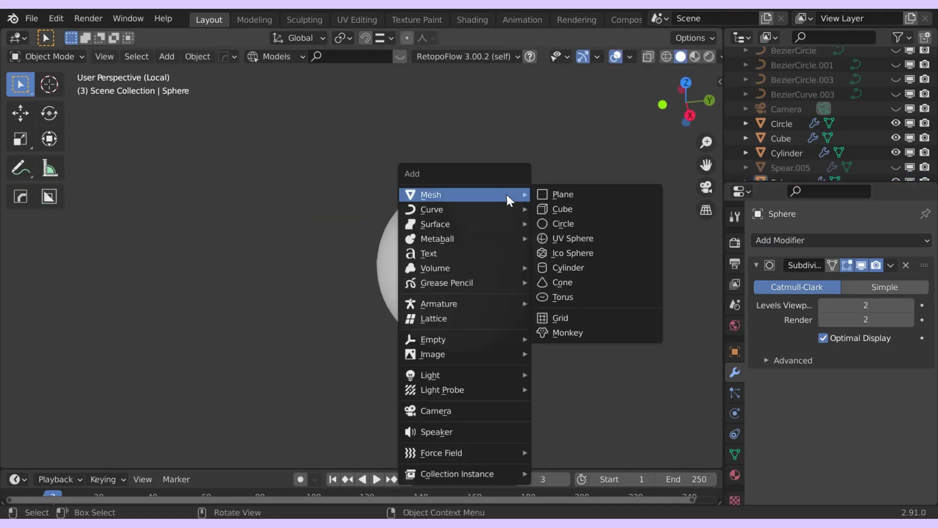
click(600, 269)
key(s)
click(458, 200)
key(s)
click(383, 153)
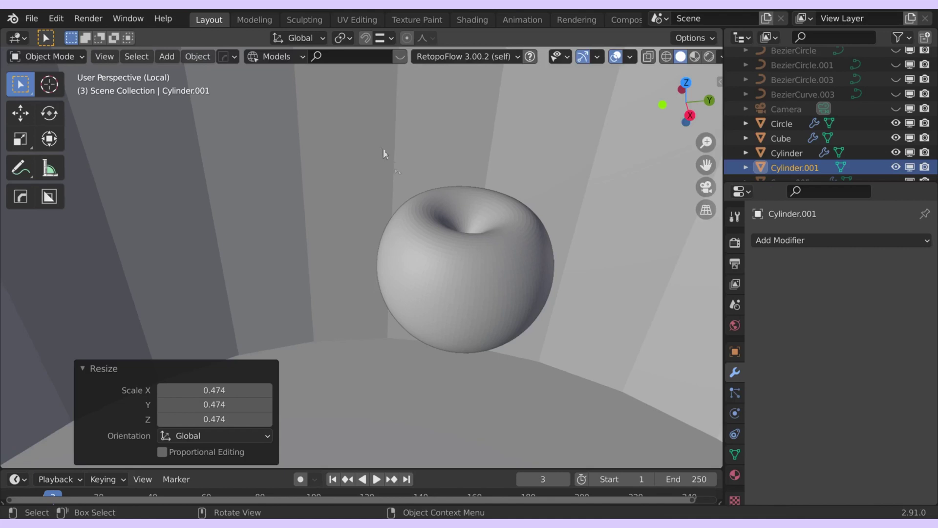
key(s)
click(385, 154)
key(s)
click(386, 157)
scroll(385, 157, down, 5)
middle_drag(412, 229, 415, 217)
scroll(415, 216, down, 5)
key(s)
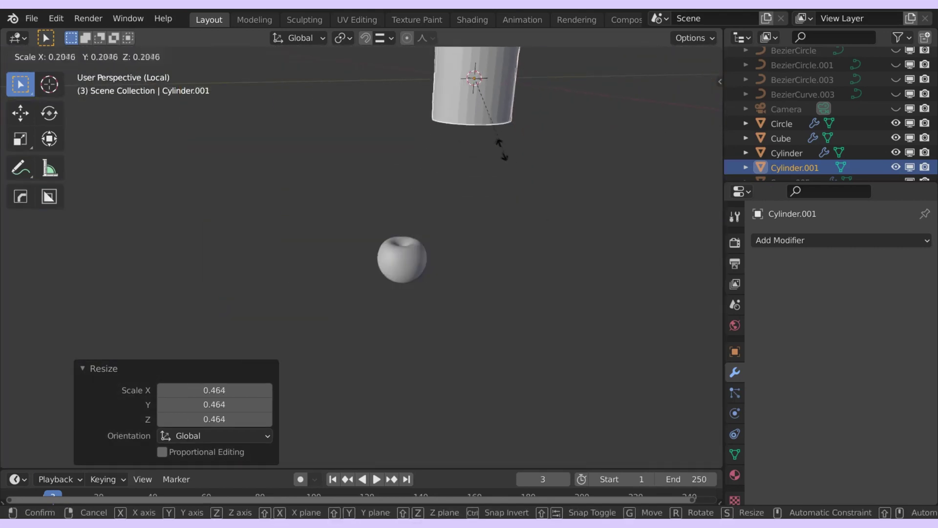
click(496, 146)
In the front view, move the cylinder over the apple's top hollow and scale it down to a thin stem
key(KP_1)
key(g)
click(672, 249)
key(g)
click(612, 198)
key(s)
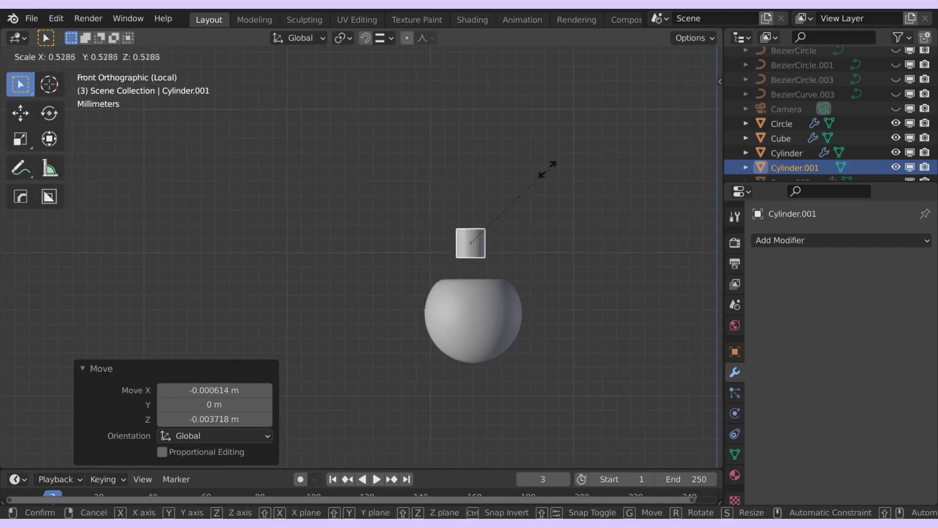
click(499, 212)
scroll(497, 256, up, 6)
key(g)
click(511, 286)
Lower the stem cylinder about 0.001 m along Z into the apple's hollow and fine-tune its position
key(KP_7)
scroll(473, 284, down, 3)
middle_drag(545, 325, 480, 266)
key(g)
key(z)
click(418, 289)
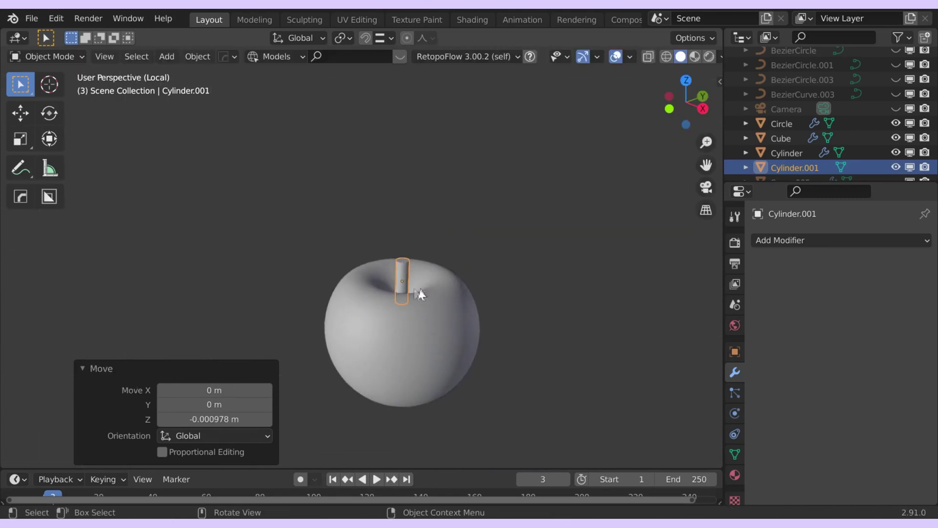
scroll(418, 289, up, 4)
middle_drag(510, 196, 461, 209)
key(g)
click(538, 208)
In Edit Mode, select the stem's top face and edge-slide it down by a factor of about -0.371
middle_drag(366, 276, 446, 210)
click(395, 271)
key(Tab)
middle_drag(430, 155, 441, 136)
key(g)
key(z)
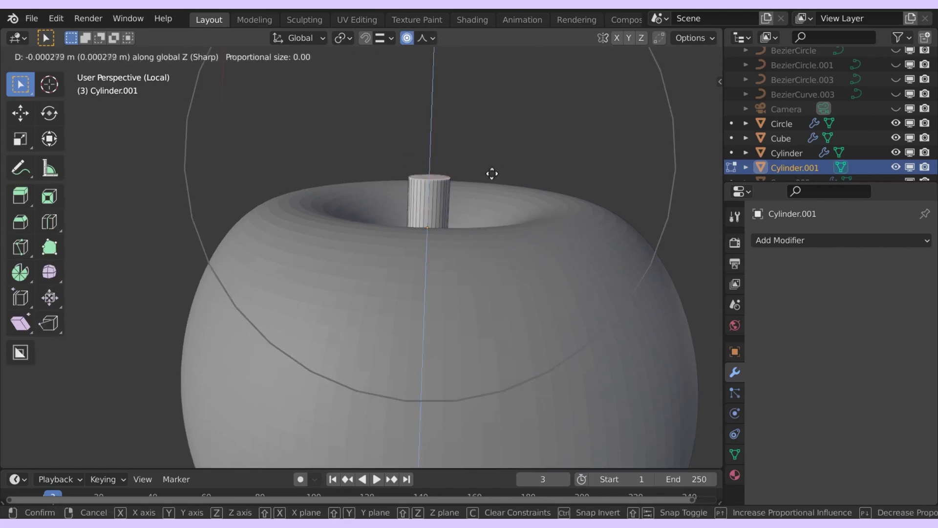
right_click(492, 175)
key(g)
key(g)
click(482, 215)
Turn off proportional editing and edge-slide the stem's top face once more to shorten the stem
click(408, 39)
middle_drag(460, 197, 438, 246)
key(g)
key(g)
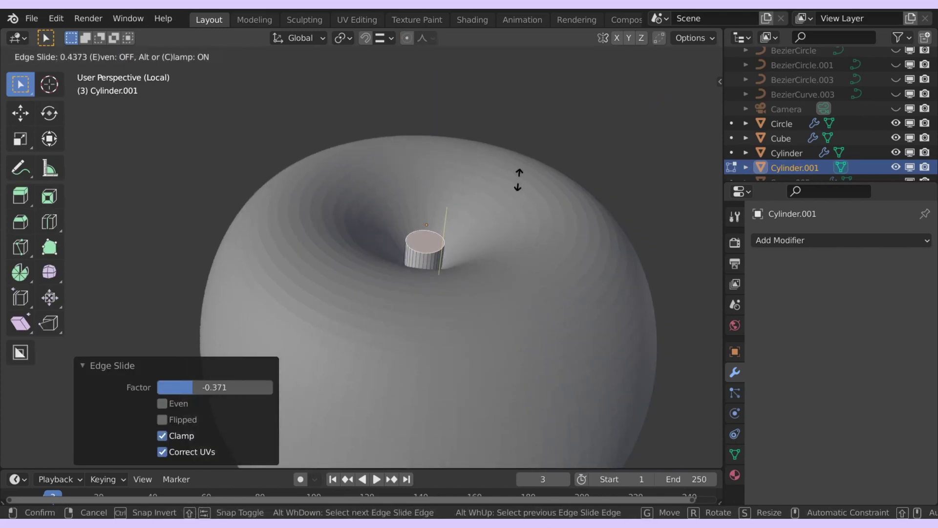
click(520, 171)
Extrude the stem's top face 0.00073 m and, in the front view, lower it about 0.0004 m along Z
middle_drag(513, 231, 517, 211)
key(e)
click(527, 177)
key(KP_1)
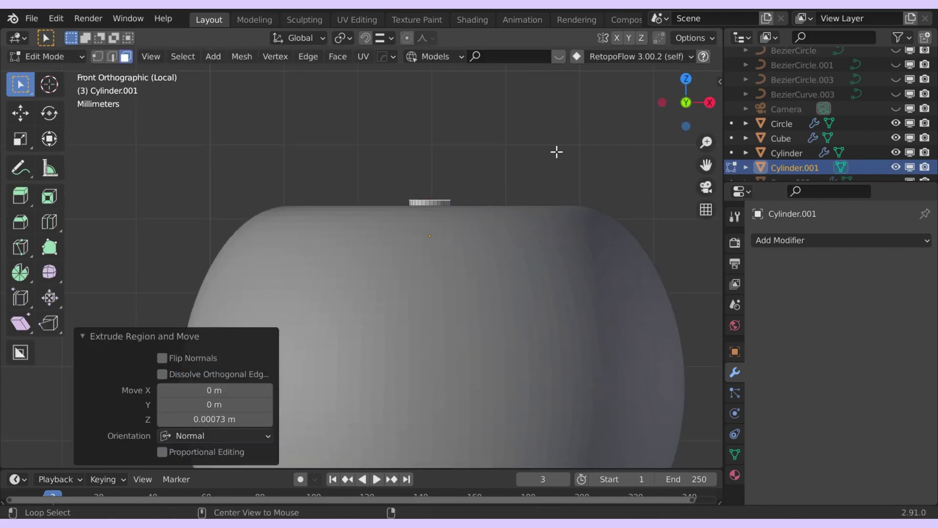
key(r)
key(Escape)
key(g)
key(z)
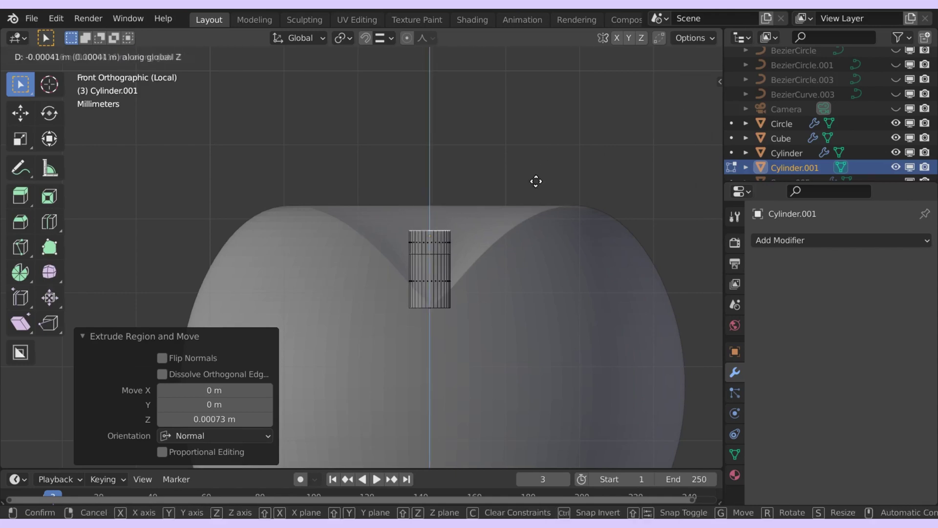
click(536, 181)
key(e)
right_click(579, 191)
key(ctrl+z)
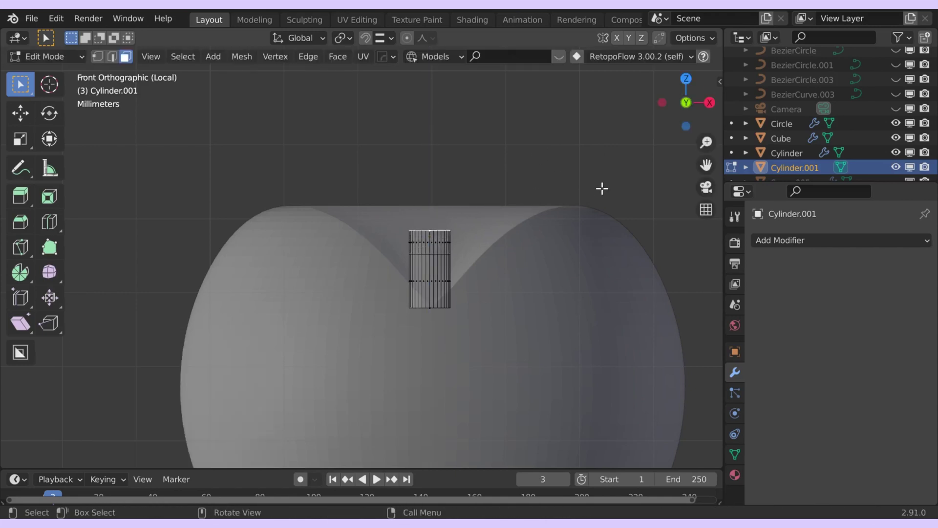
Tilt the stem's top face in the front view and extrude it about 0.0006 m along its normal
key(r)
click(615, 239)
key(e)
click(567, 137)
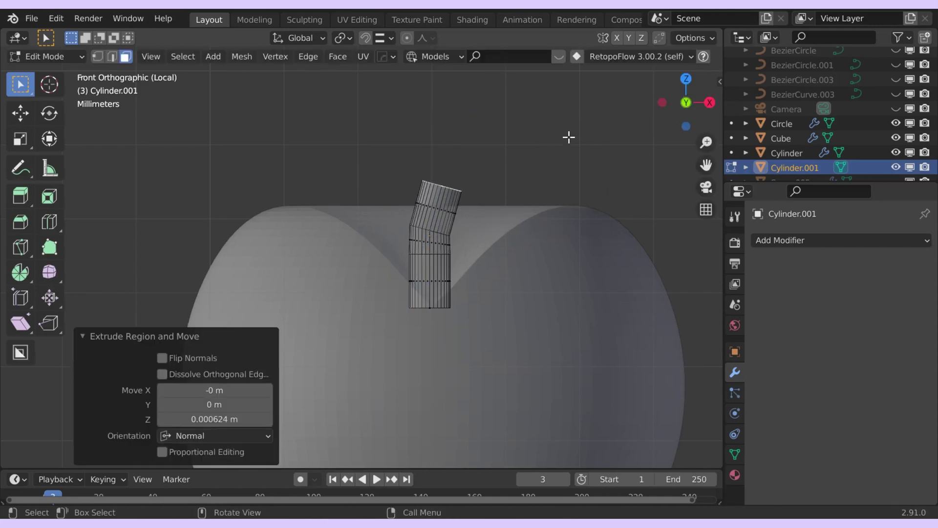
Extrude the stem's end, tilt it further and extrude it again for a curved stem, and return to solid Object Mode
key(e)
click(548, 147)
key(r)
click(587, 182)
key(e)
click(618, 129)
key(Tab)
key(alt+z)
Add a Subdivision Surface modifier to the stem and set its viewport level to 3
scroll(591, 141, down, 3)
mouse_move(587, 144)
middle_down()
mouse_move(446, 212)
mouse_move(521, 185)
mouse_move(525, 215)
mouse_move(508, 198)
mouse_move(412, 255)
mouse_move(600, 215)
middle_up()
click(802, 240)
click(674, 491)
key(ctrl+z)
scroll(425, 205, up, 2)
key(ctrl+shift+z)
click(909, 306)
click(909, 305)
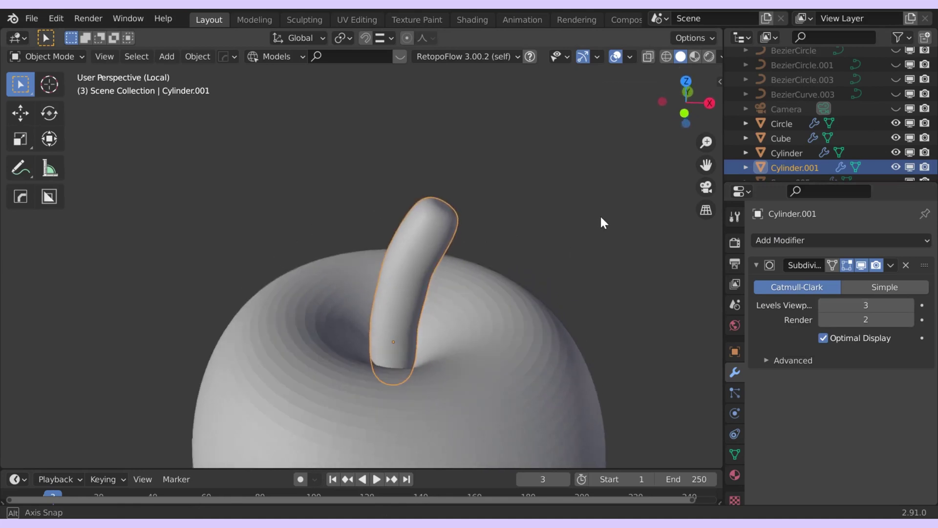
Move the stem along Z to adjust how deep it sits in the apple
key(g)
key(z)
click(557, 246)
Save the Blender file and exit local view to bring back the full scene
scroll(562, 248, down, 6)
key(ctrl+s)
click(579, 253)
right_click(579, 253)
click(576, 250)
key(ctrl+s)
key(KP_Divide)
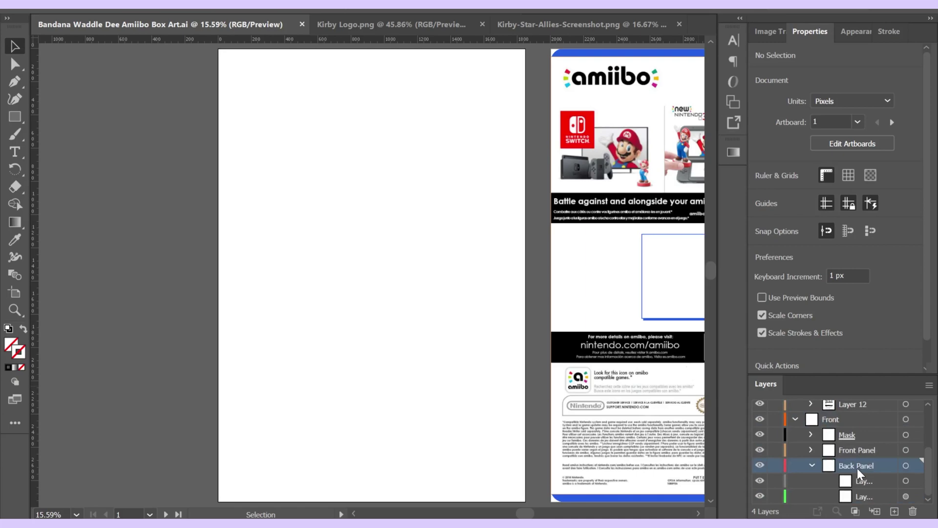
Switch to Illustrator, align the starry background image with the front artboard's top and right edges, and open the pink pattern image
drag(404, 209, 404, 158)
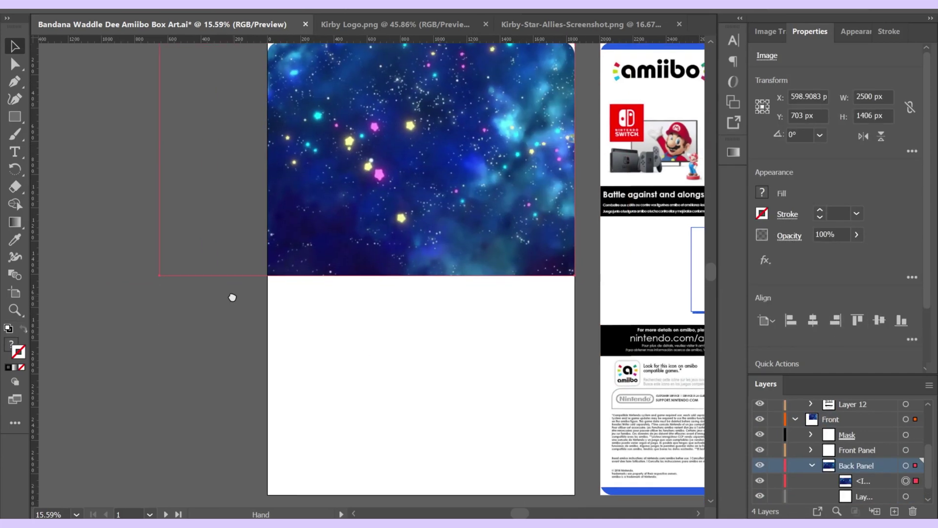
key(alt+f)
click(304, 115)
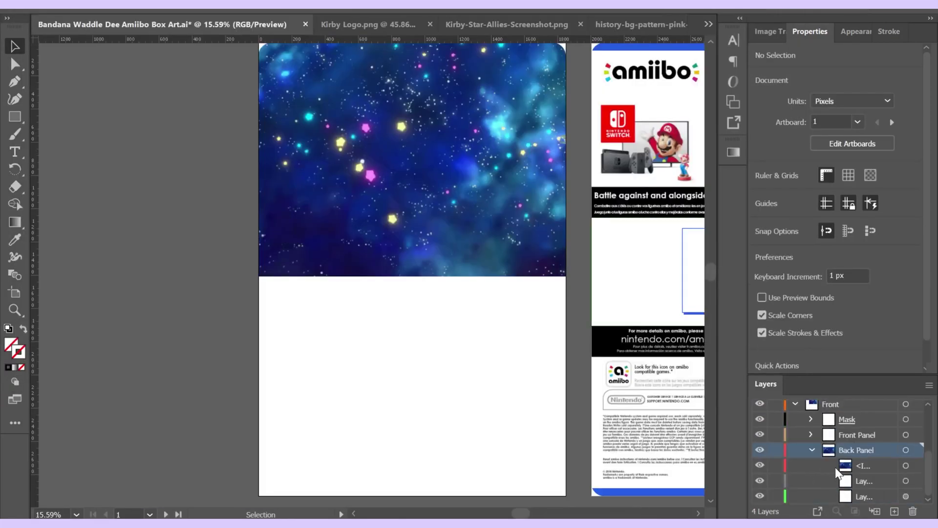
Paste the pink pattern image and position and resize it over the lower part of the front artboard
key(ctrl+v)
drag(430, 342, 400, 479)
shift+drag(426, 414, 440, 350)
Enlarge the starry background proportionally to about 3348 by 1883 px to fill the area above the pink pattern, and start opening another file
click(320, 207)
scroll(274, 245, left, 3)
shift+drag(225, 276, 88, 352)
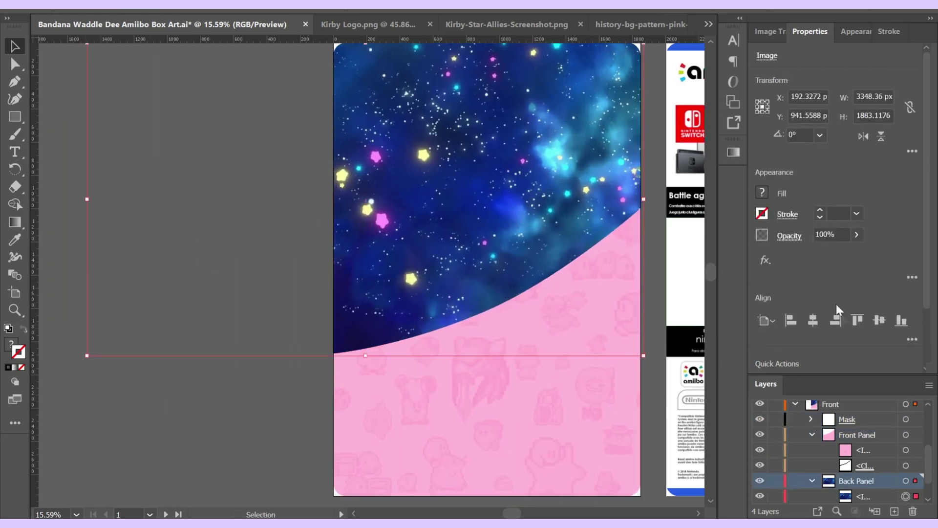
scroll(122, 63, right, 3)
key(ctrl+o)
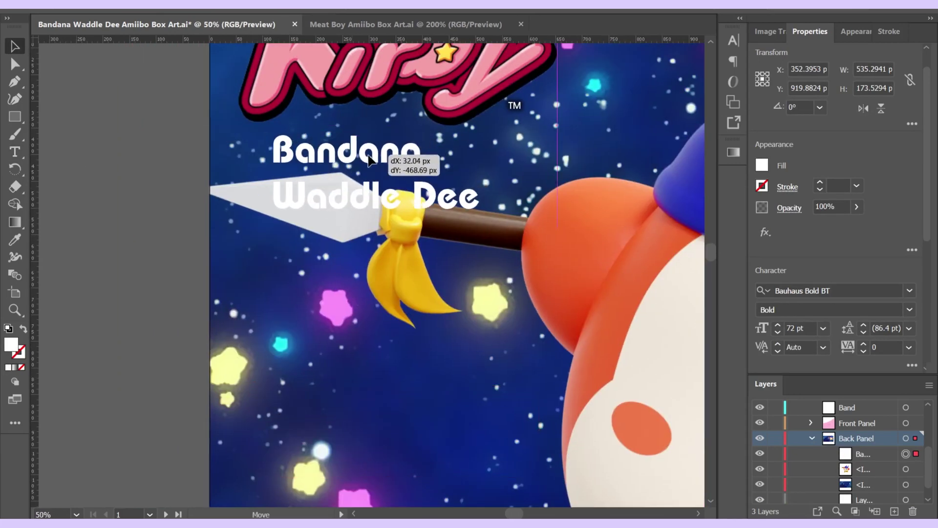
Move the white "Bandana Waddle Dee" text beneath the Kirby logo
drag(398, 182, 527, 181)
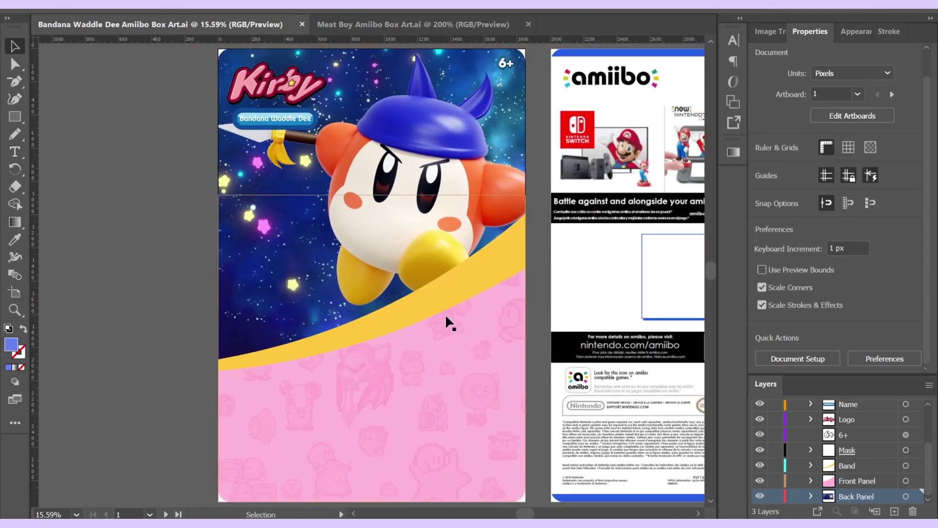
Directly select the curved yellow band's path between the starry background and the pink panel
key(a)
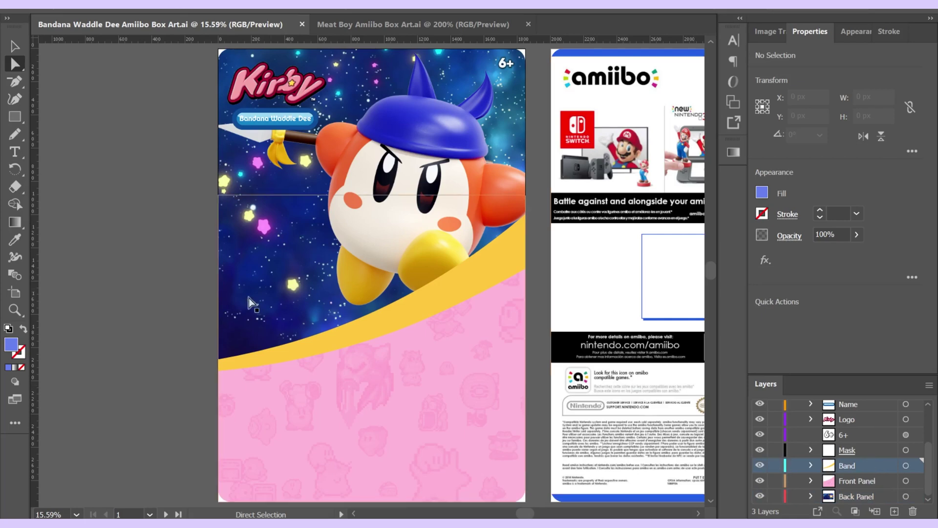
click(457, 267)
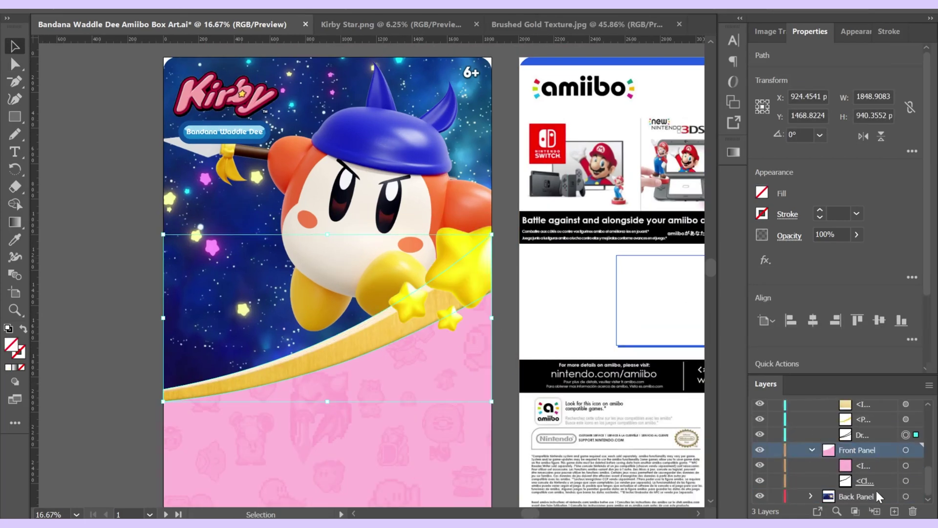
Create a sublayer named "Drop" under the Band layer, move the copied band path into it and clear the selection
scroll(875, 491, up, 5)
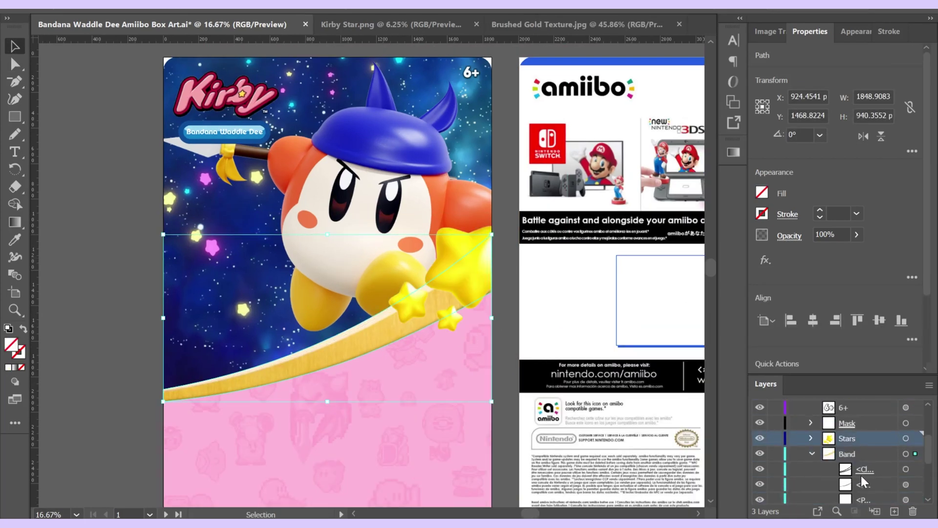
scroll(880, 455, down, 5)
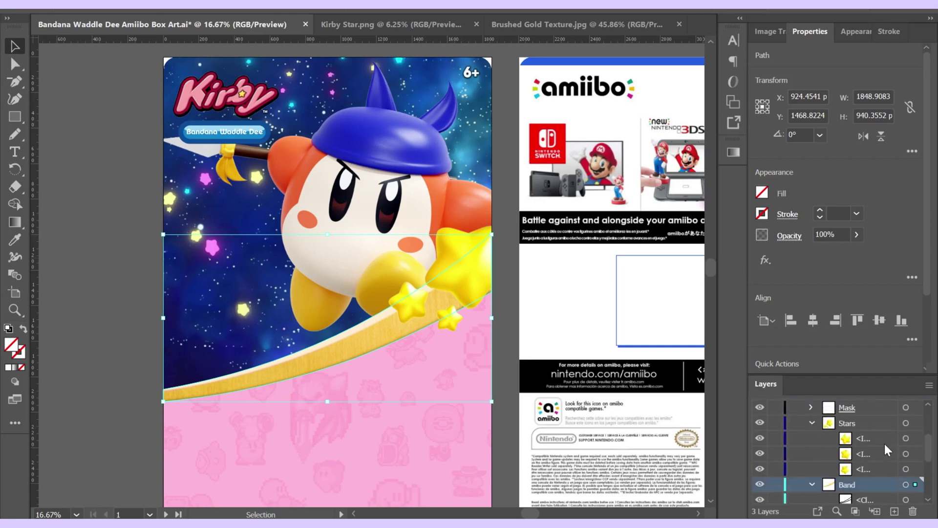
scroll(879, 483, up, 10)
click(874, 511)
drag(863, 466, 825, 474)
double_click(852, 453)
text(Drop)
key(Return)
scroll(816, 459, down, 6)
key(ctrl+shift+a)
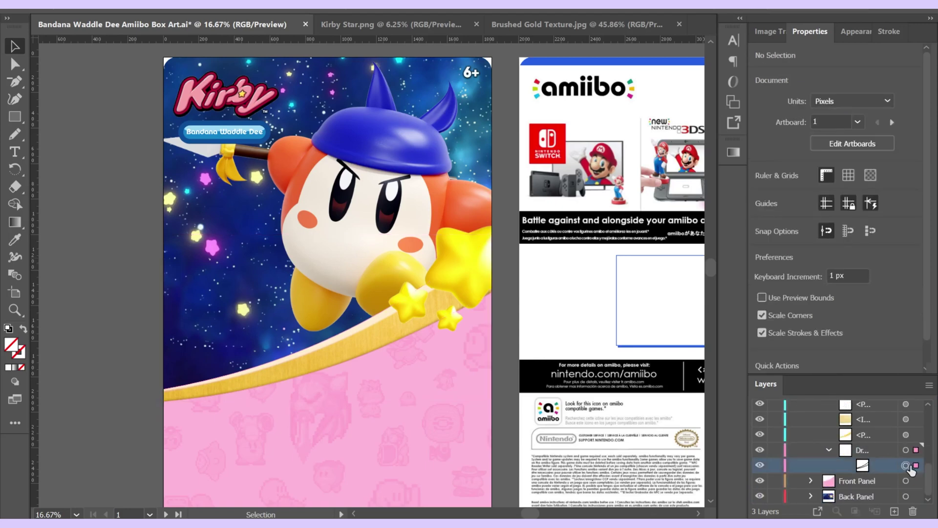
Fill the copied band path with white and apply a Drop Shadow effect to it
click(907, 466)
key(comma)
click(766, 261)
click(731, 354)
click(630, 409)
Create a layer named "Drop Shadow" for the white band path and place it directly below the Band layer
scroll(861, 469, up, 4)
click(894, 512)
text(Drop Shadow)
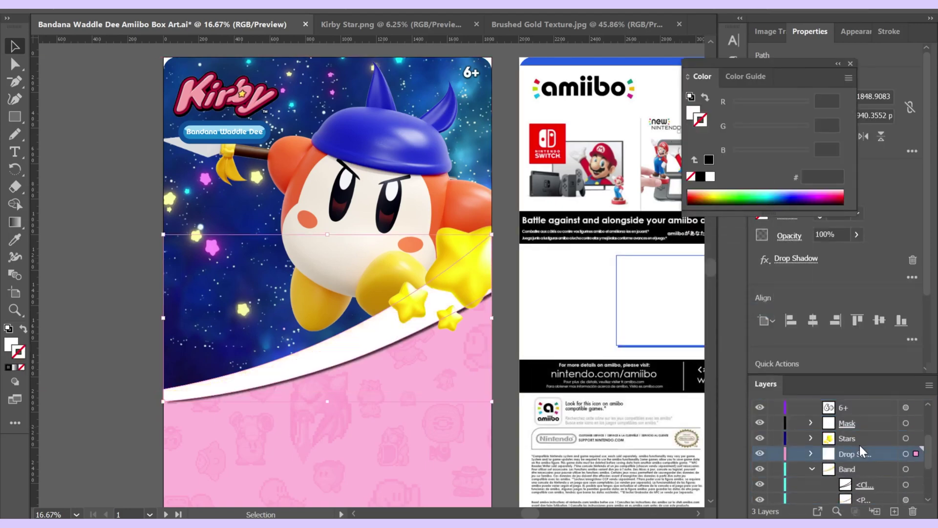
drag(859, 450, 859, 473)
Set the band's Drop Shadow effect to 40% opacity, deselect the path and save the document
click(811, 465)
click(905, 480)
click(796, 259)
double_click(601, 285)
text(400)
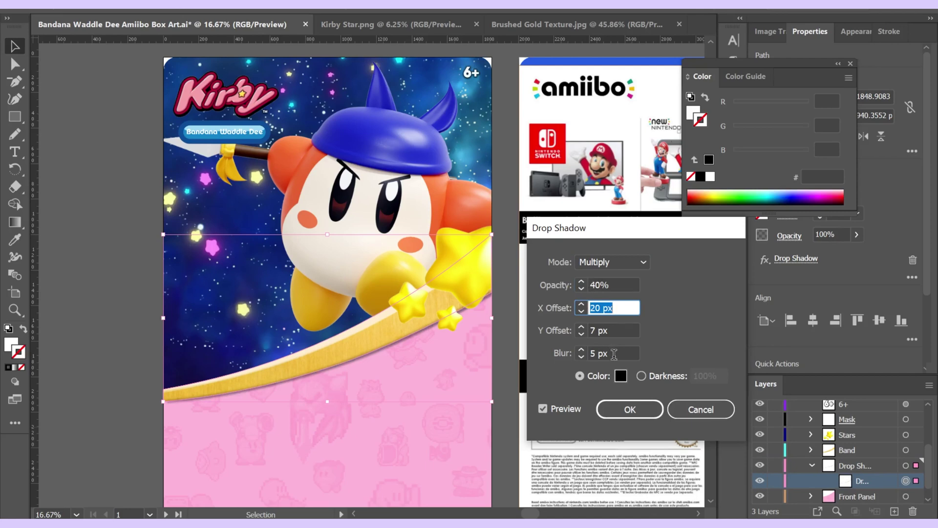
click(630, 409)
click(104, 444)
alt+scroll(540, 289, down, 1)
key(ctrl+s)
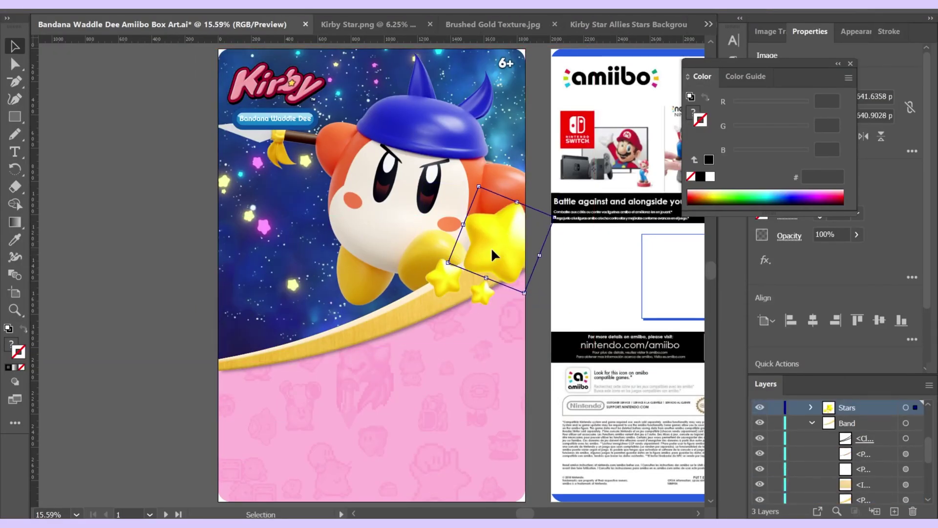
Select the three yellow stars at the band's upper end, nudge them slightly, save the document and deselect
click(497, 236)
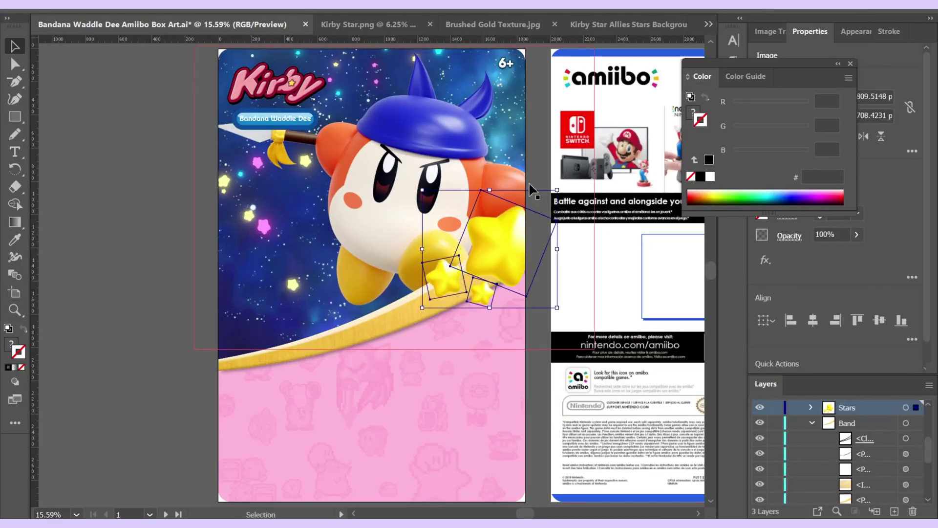
drag(512, 231, 511, 231)
key(ctrl+s)
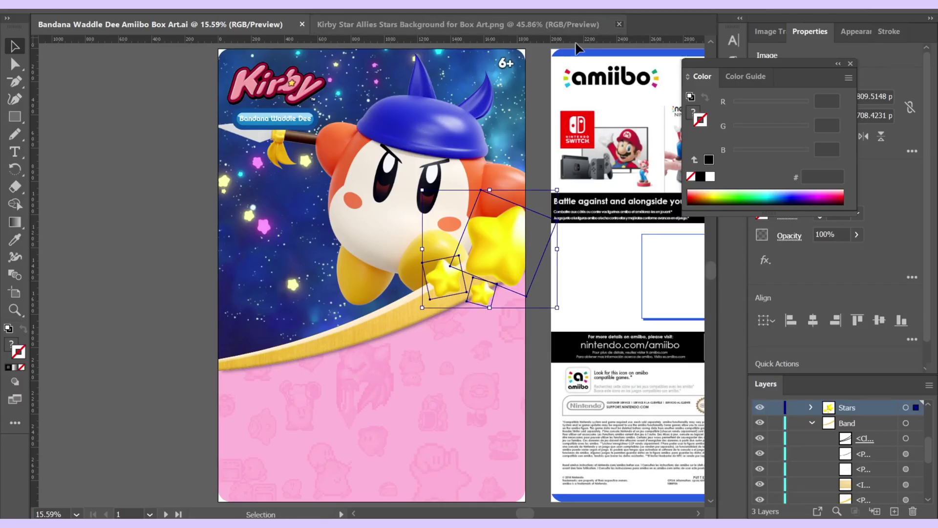
click(159, 403)
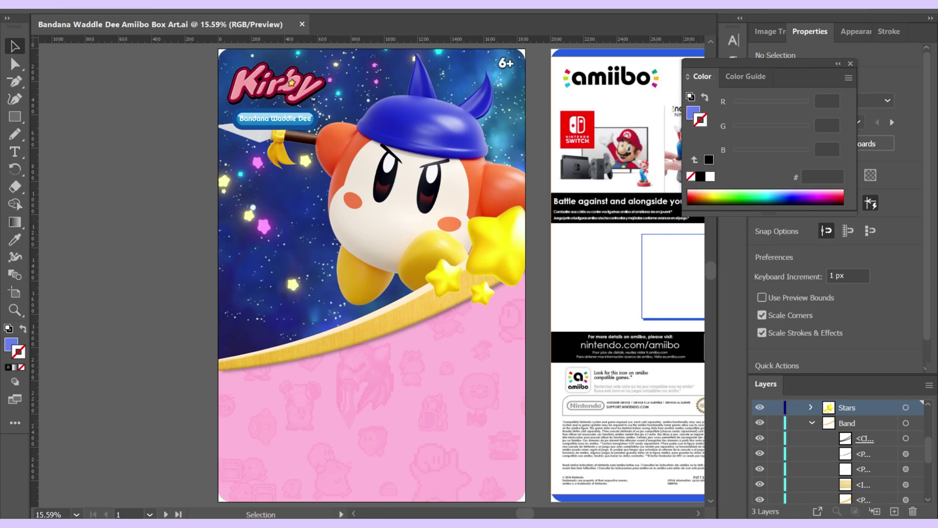
Scale the three yellow stars down slightly at the band's upper end, save the document and reselect the large star
click(508, 238)
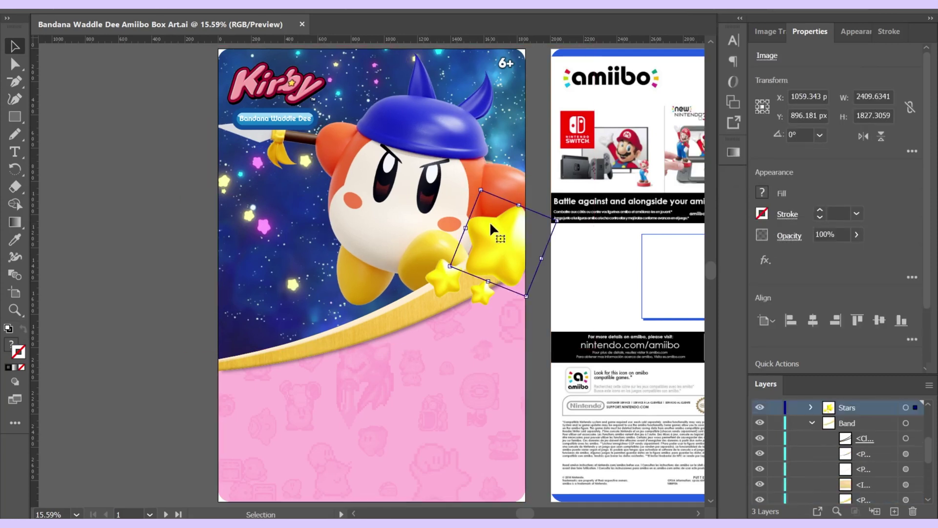
key(ctrl+shift+a)
key(ctrl+s)
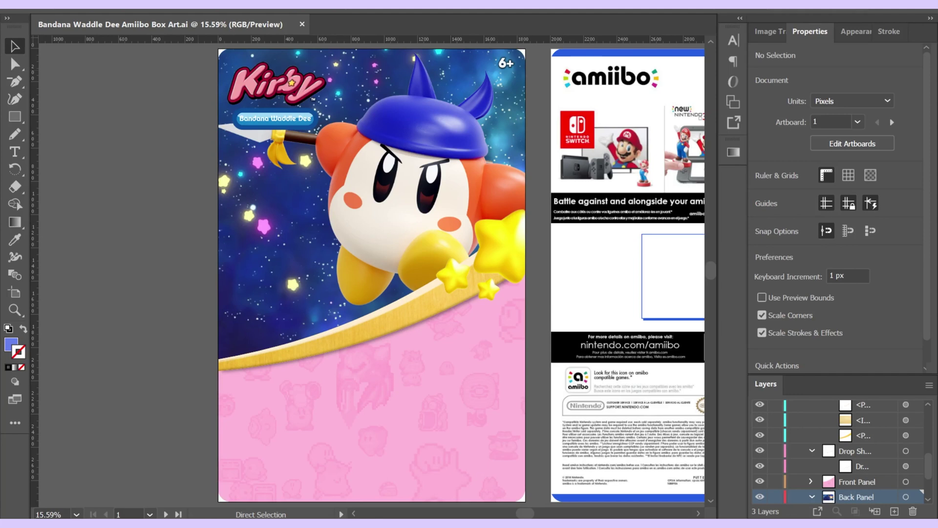
click(508, 244)
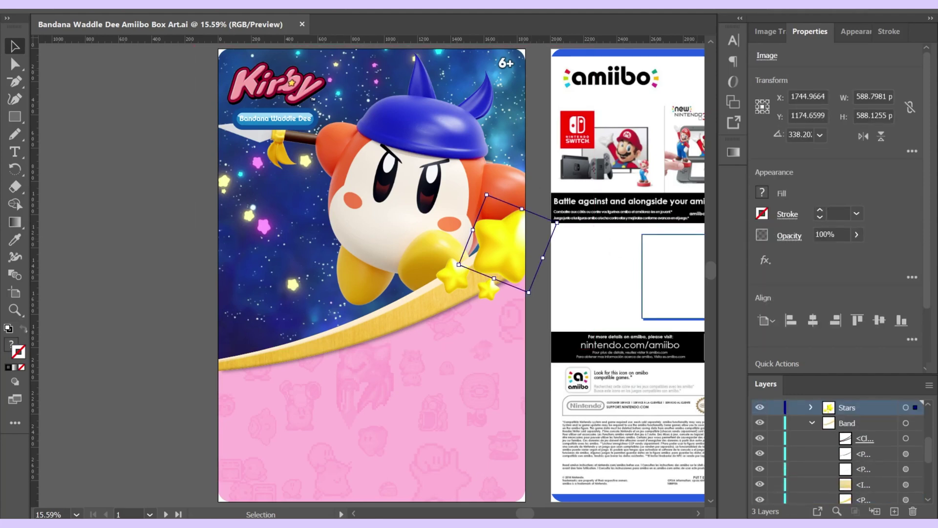